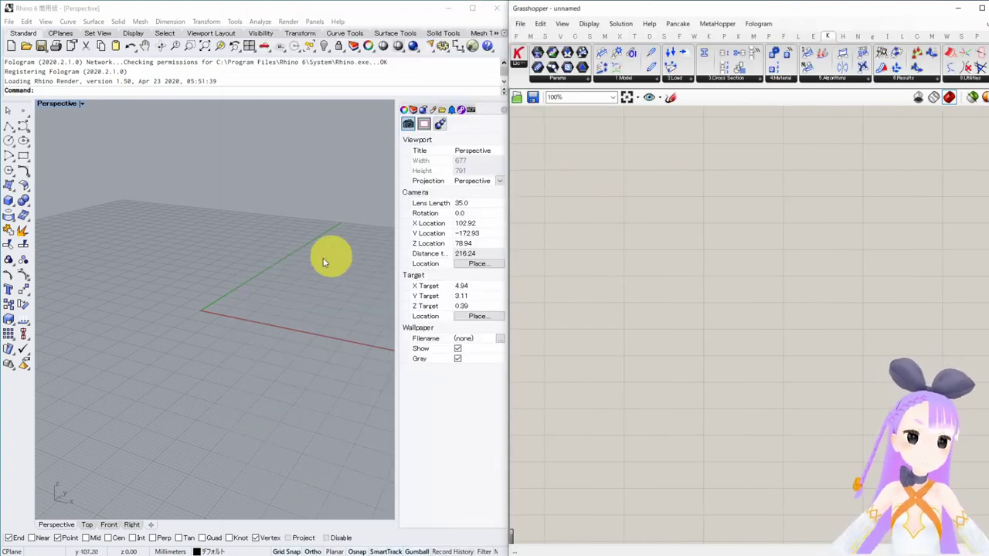
- Examine the finished beam example with its loads and bending moment diagram, and close its Rhino window
{"action": "right_click_drag", "start_coordinate": [326, 258], "coordinate": [267, 262]}
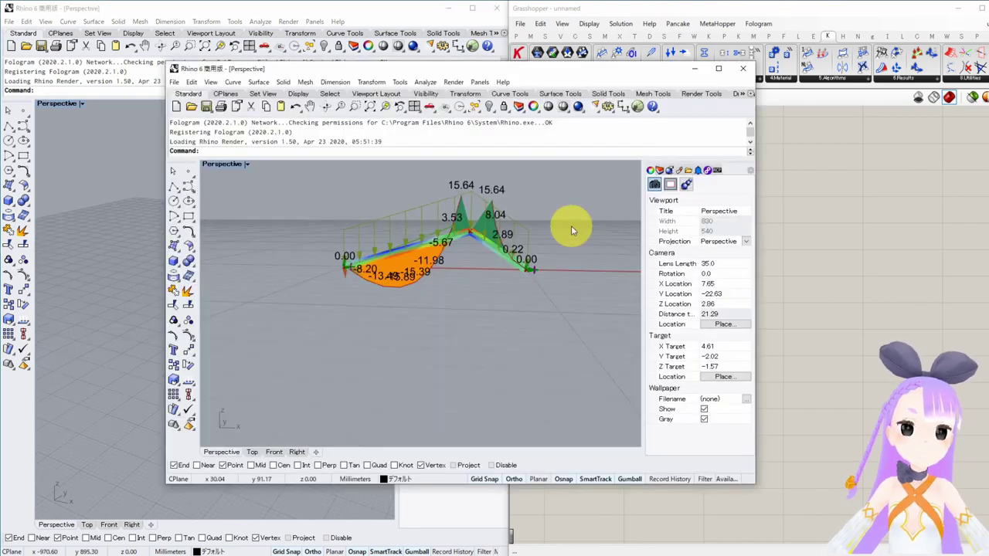
{"action": "right_click_drag", "start_coordinate": [570, 225], "coordinate": [441, 309]}
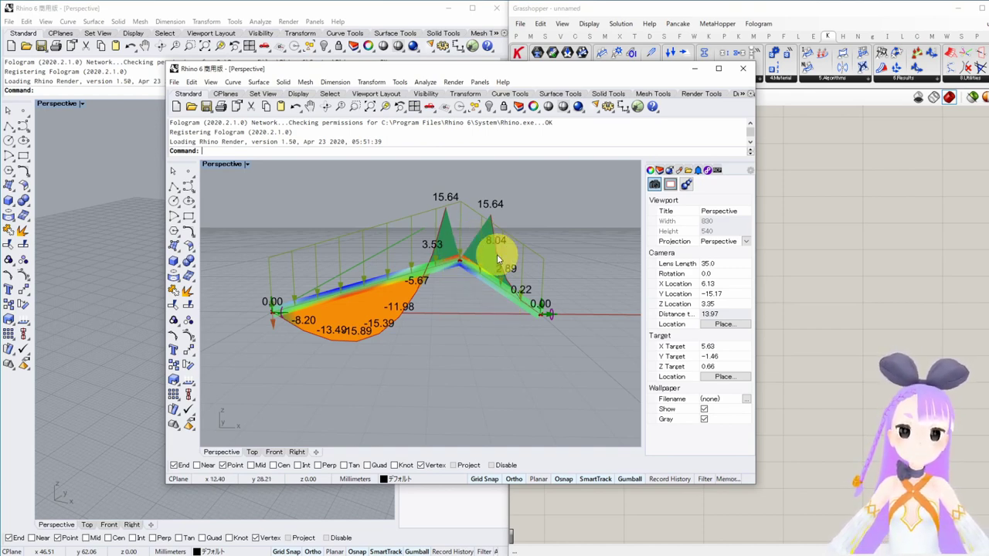
{"action": "left_click", "coordinate": [743, 68]}
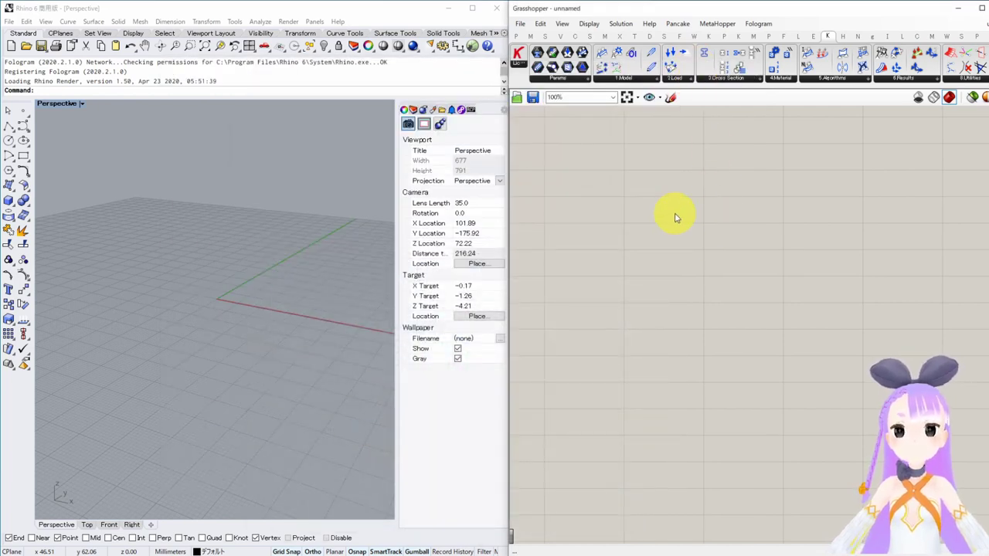
- Place two Construct Point components on the Grasshopper canvas, one above the other
{"action": "left_click", "coordinate": [562, 37]}
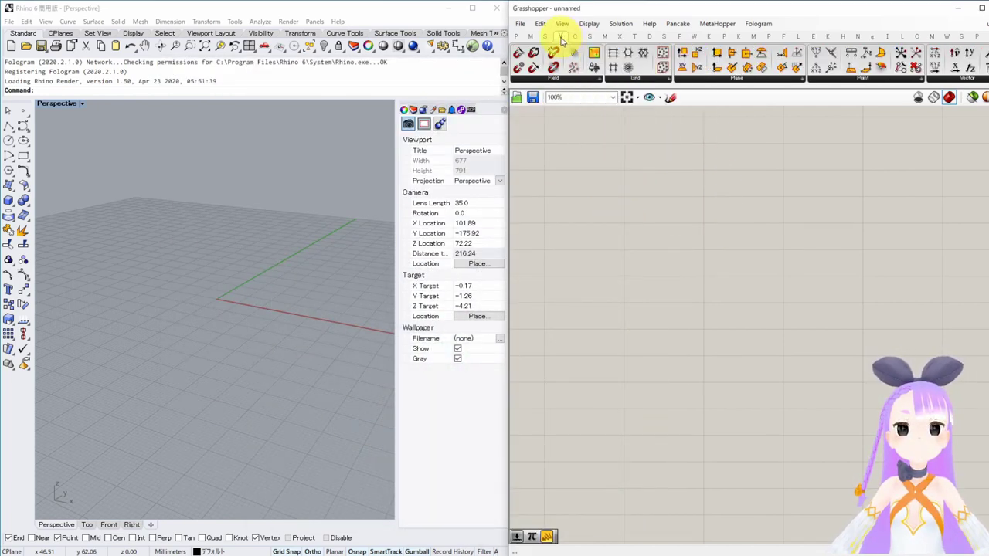
{"action": "left_click", "coordinate": [852, 80]}
{"action": "left_click_drag", "start_coordinate": [858, 98], "coordinate": [662, 241]}
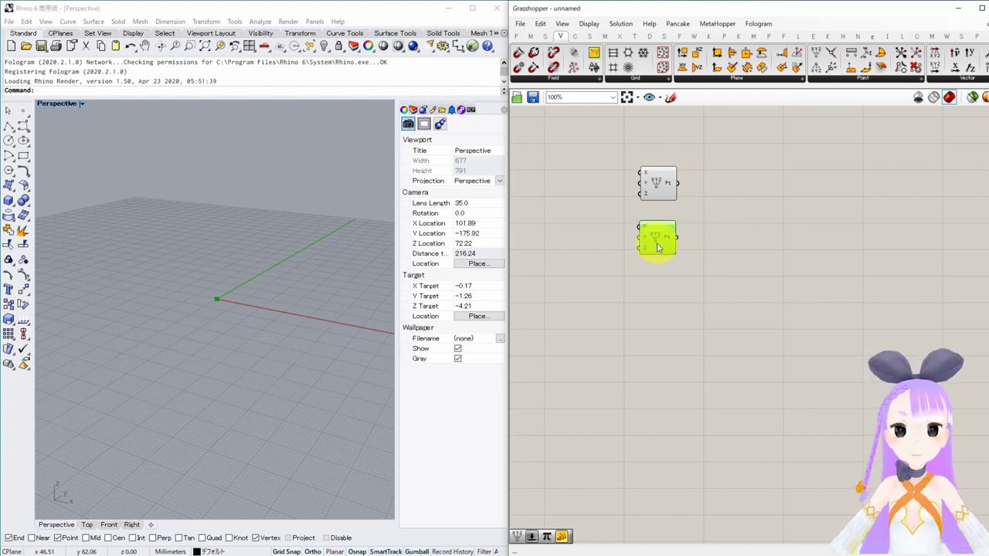
{"action": "left_click_drag", "start_coordinate": [657, 239], "coordinate": [653, 229]}
- Find Construct Point through the component search and place a third one below the other two
{"action": "double_click", "coordinate": [651, 276]}
{"action": "type", "text": "c"}
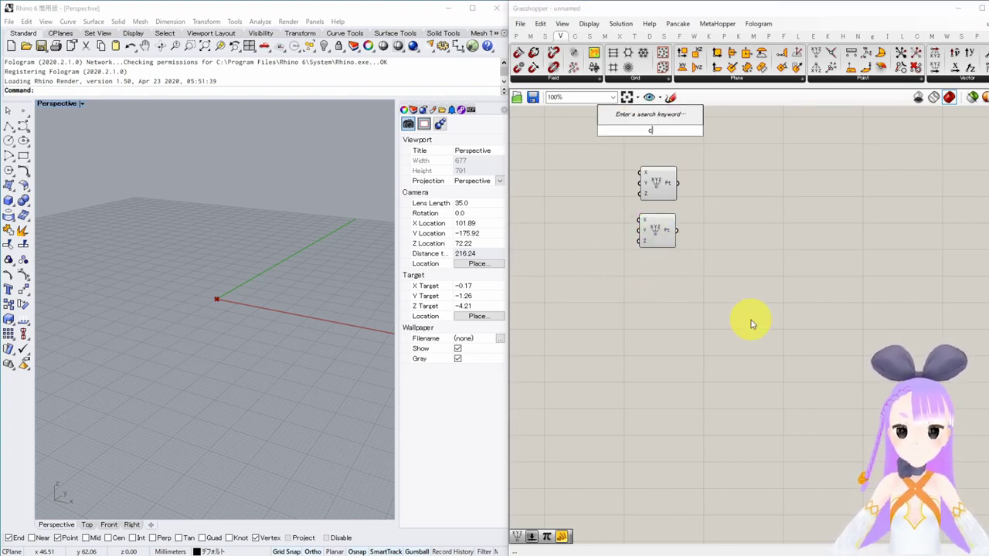
{"action": "type", "text": "onstru"}
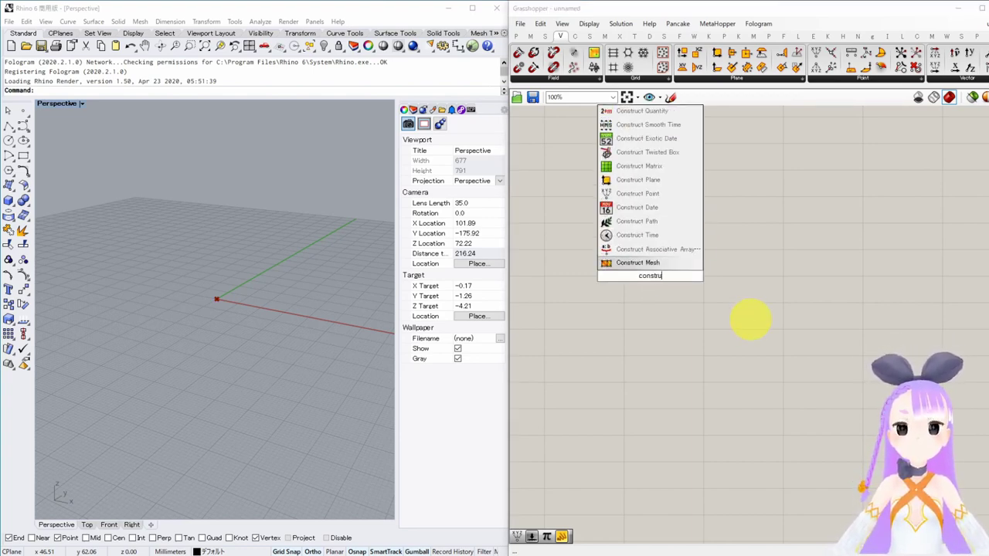
{"action": "type", "text": "ct"}
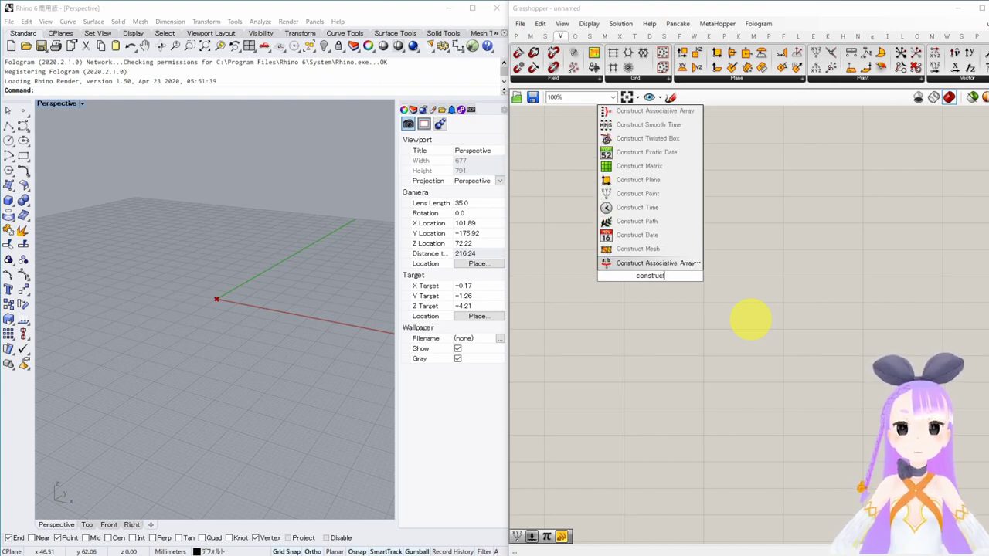
{"action": "key", "text": "Up"}
{"action": "key", "text": "Up"}
{"action": "key", "text": "Up"}
{"action": "key", "text": "Up"}
{"action": "key", "text": "Up"}
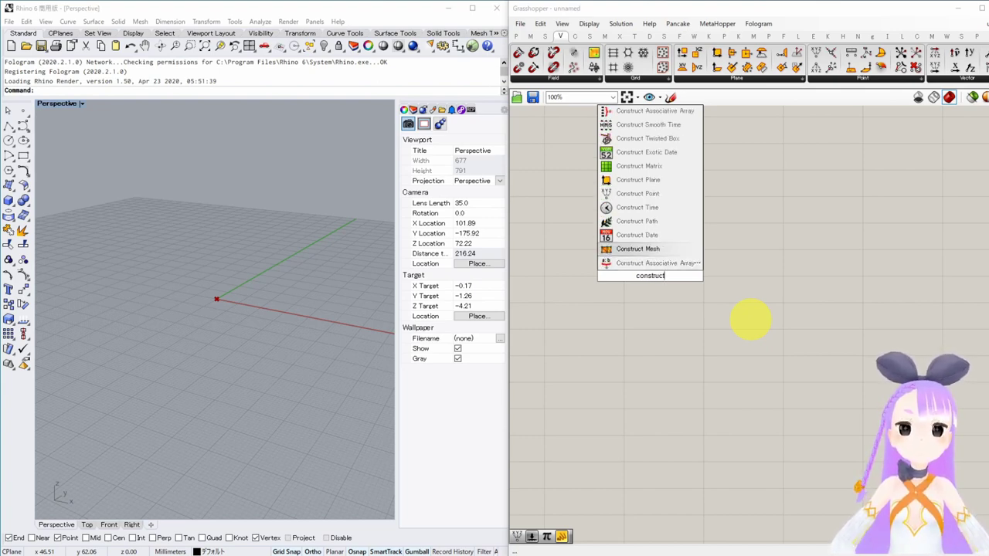
{"action": "key", "text": "Return"}
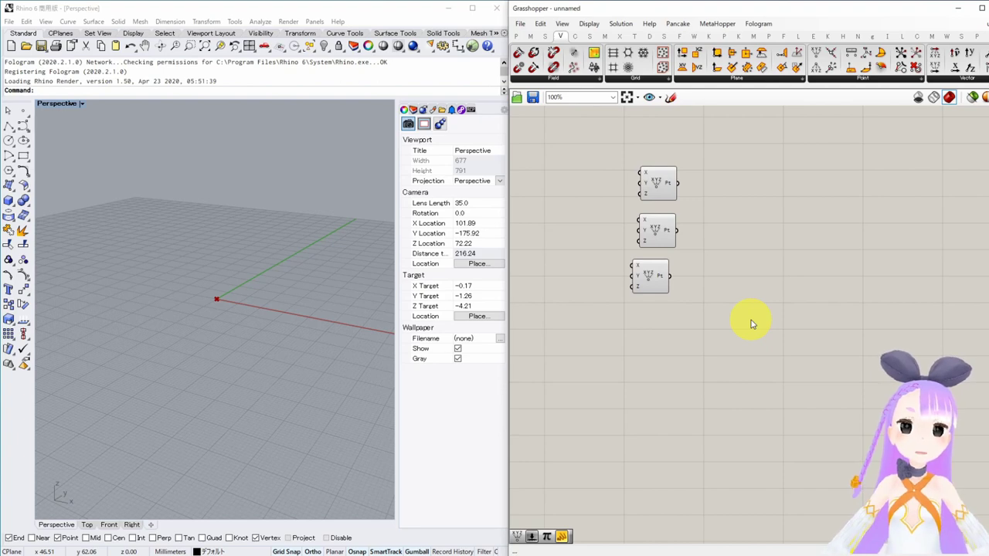
{"action": "left_click_drag", "start_coordinate": [662, 276], "coordinate": [669, 287]}
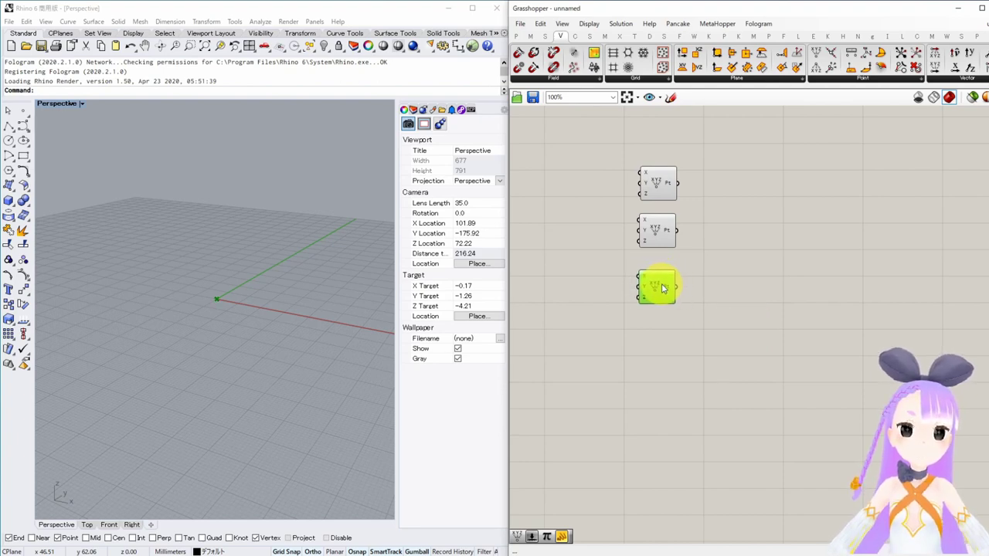
- Create a Point parameter from the coordinates 0,0,0 and delete it from the canvas
{"action": "double_click", "coordinate": [717, 261]}
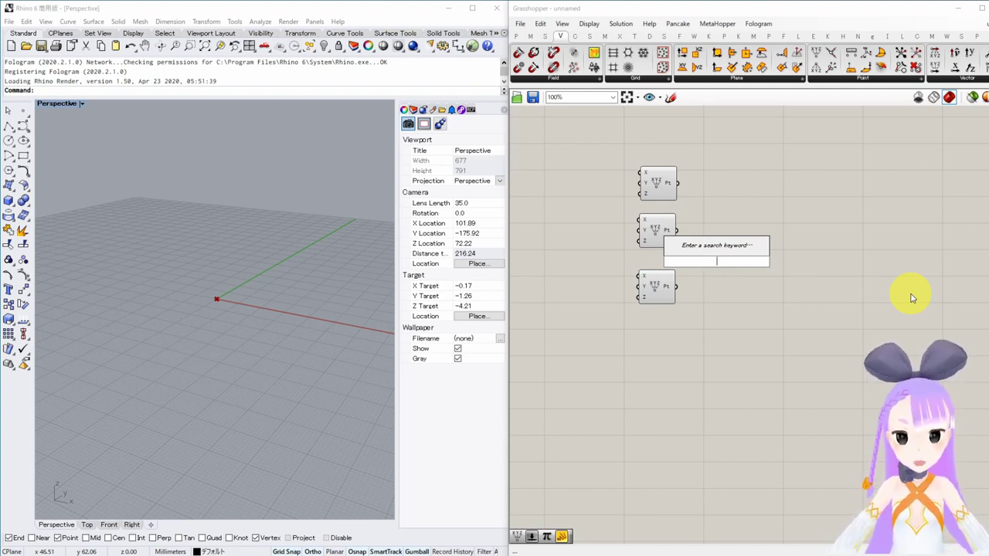
{"action": "type", "text": "0."}
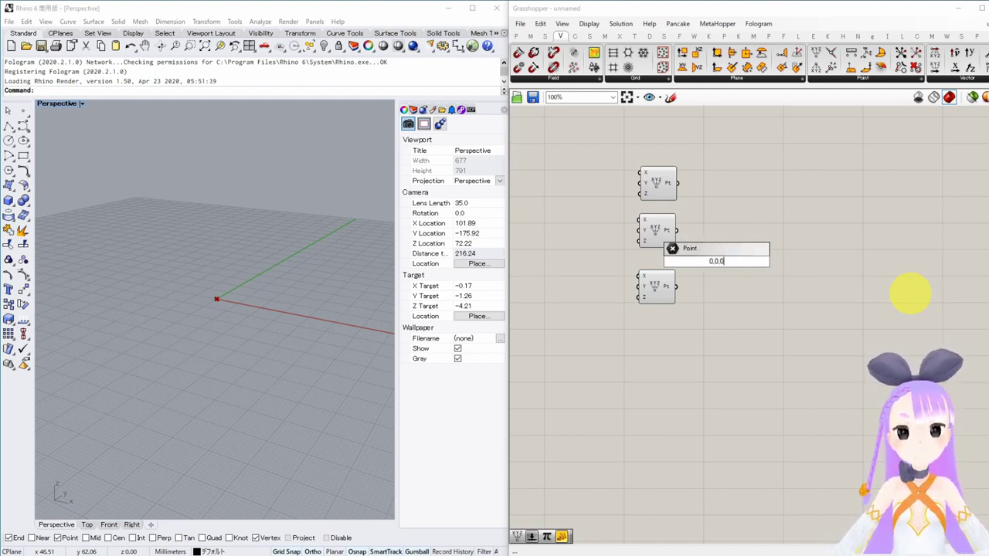
{"action": "key", "text": "Return"}
{"action": "right_click", "coordinate": [912, 298]}
{"action": "left_click", "coordinate": [716, 263]}
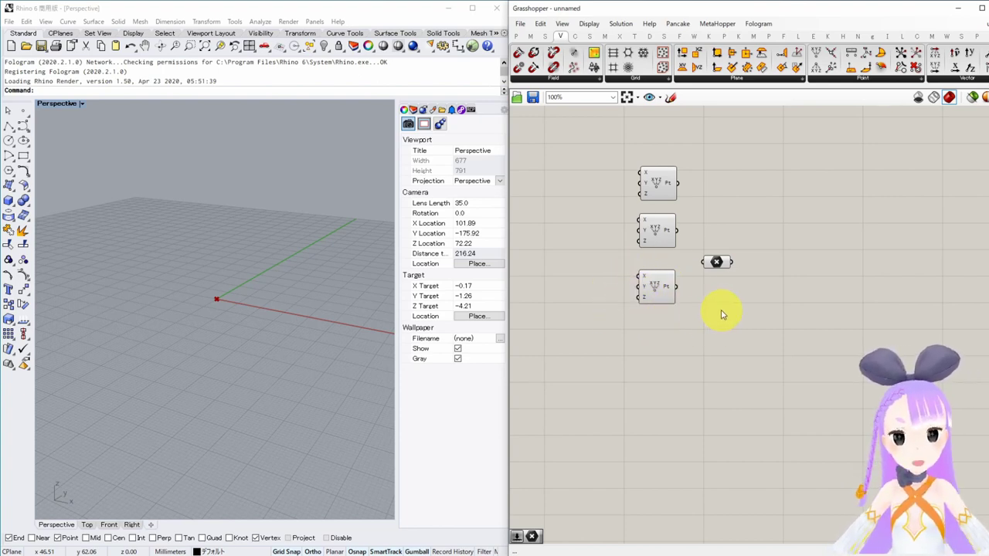
{"action": "left_click", "coordinate": [716, 263]}
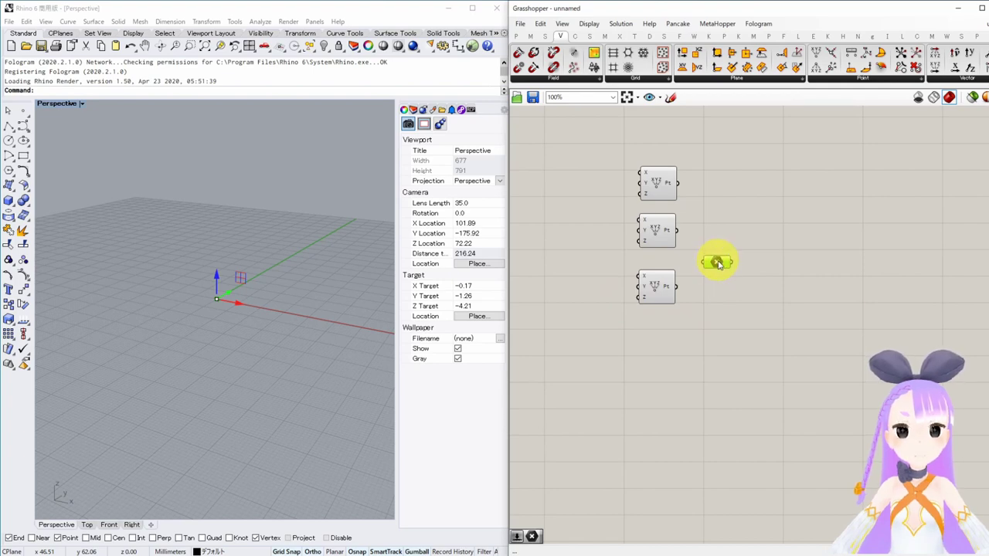
{"action": "key", "text": "Delete"}
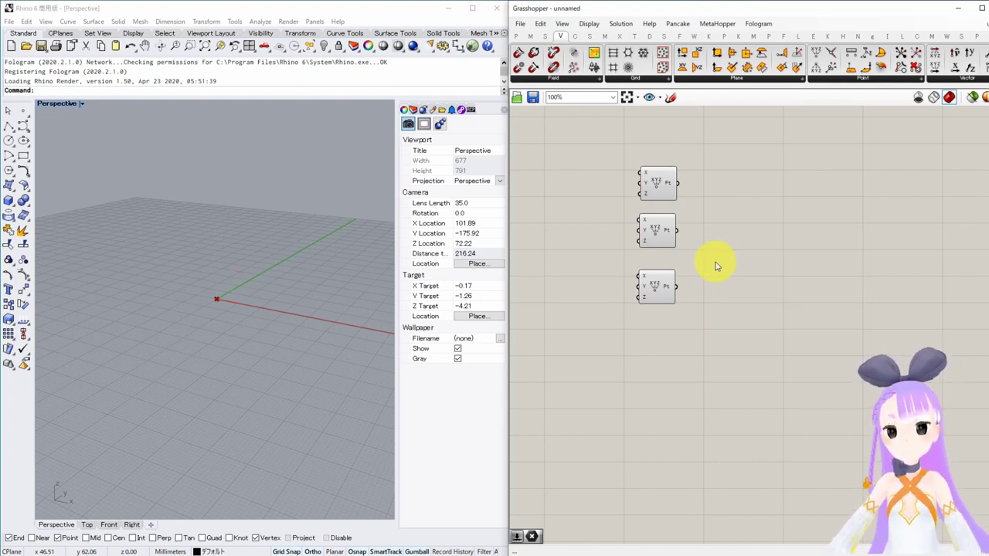
- Align and evenly space the three Construct Point components vertically, and shift them to the right to make room for inputs
{"action": "left_click_drag", "start_coordinate": [718, 356], "coordinate": [649, 148]}
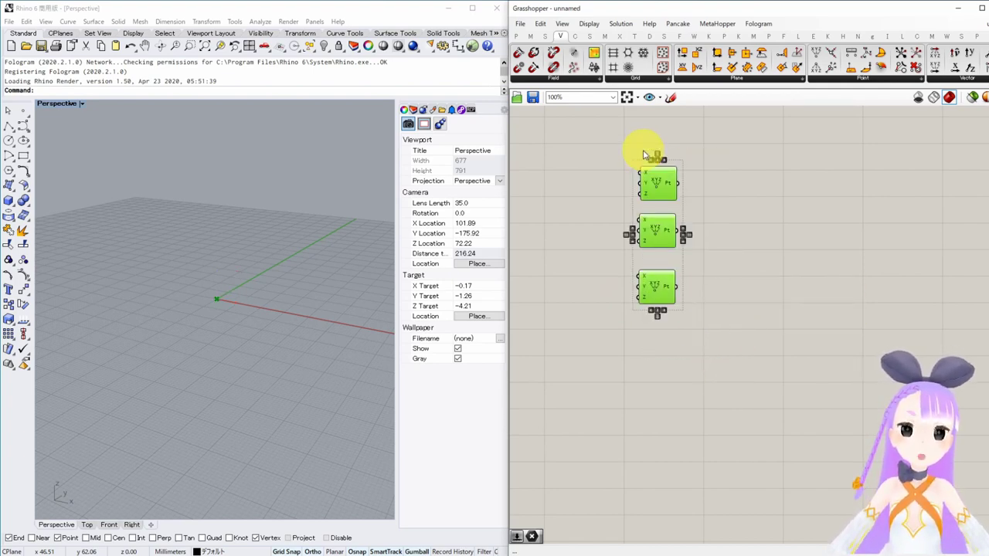
{"action": "left_click", "coordinate": [715, 166]}
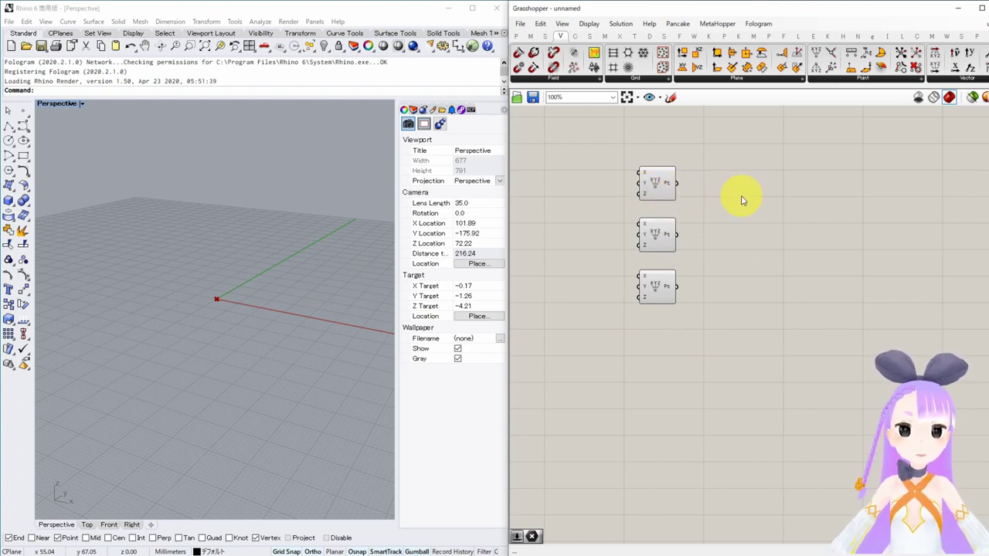
{"action": "right_click_drag", "start_coordinate": [271, 260], "coordinate": [238, 245]}
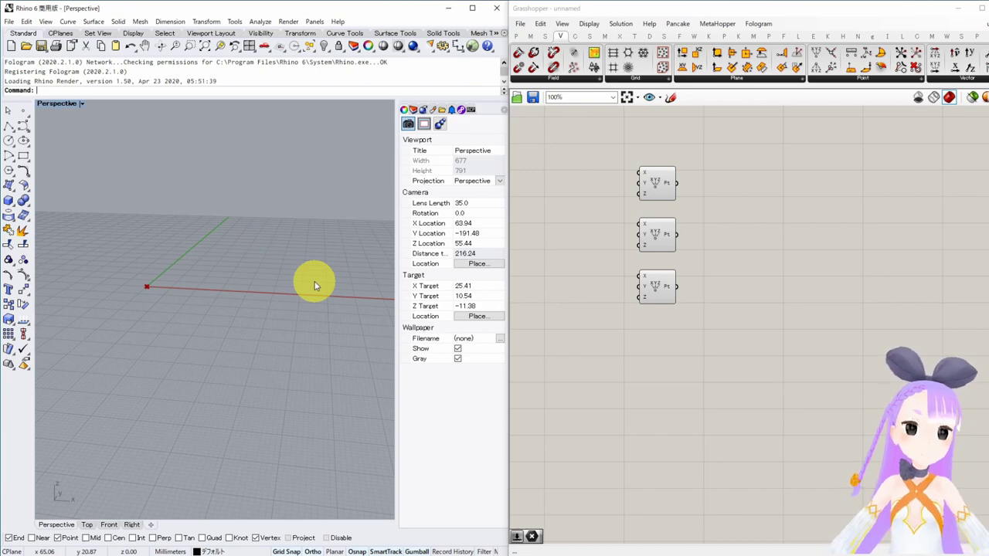
{"action": "left_click_drag", "start_coordinate": [709, 315], "coordinate": [754, 194]}
{"action": "left_click", "coordinate": [645, 255]}
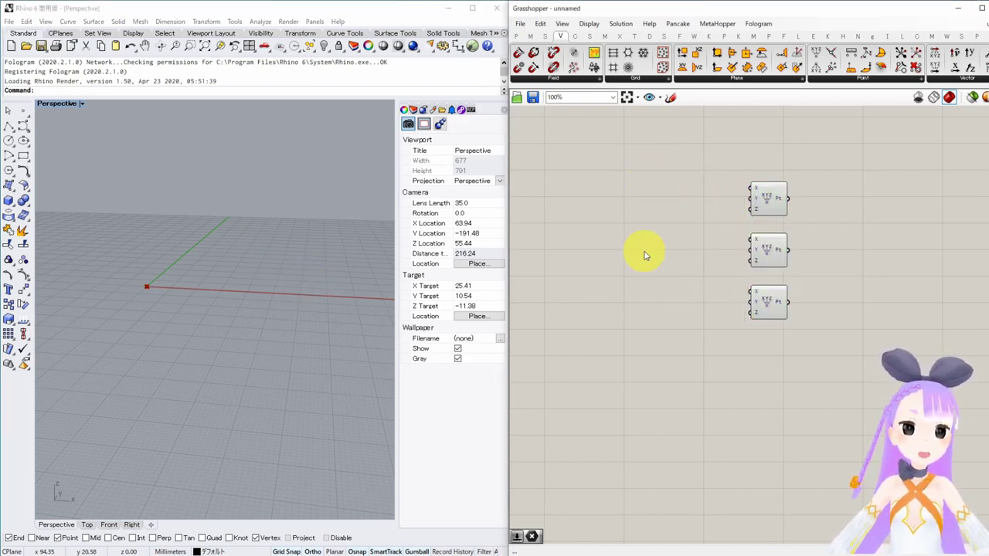
- Add a Number Slider to the left of the top Construct Point component and set it to 1.000
{"action": "double_click", "coordinate": [654, 243]}
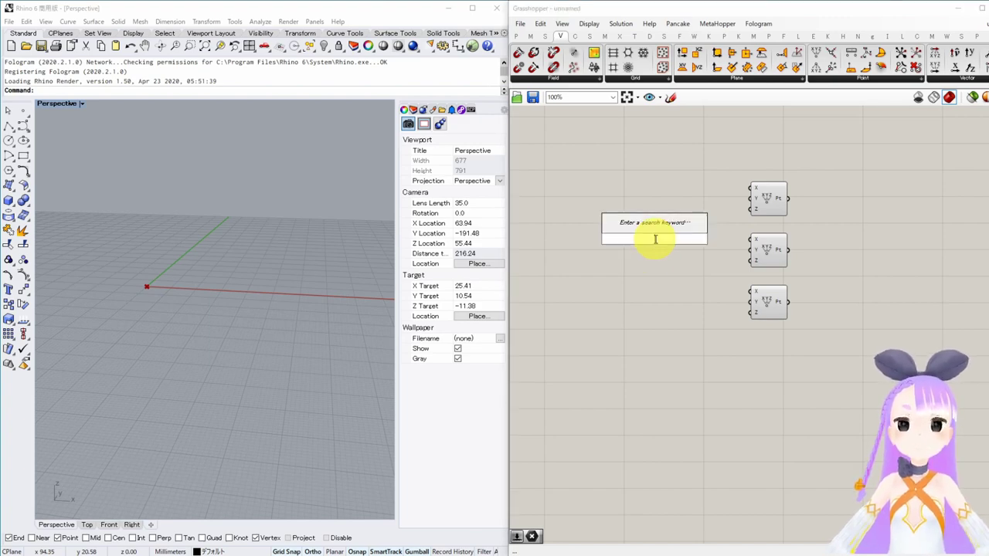
{"action": "type", "text": "num"}
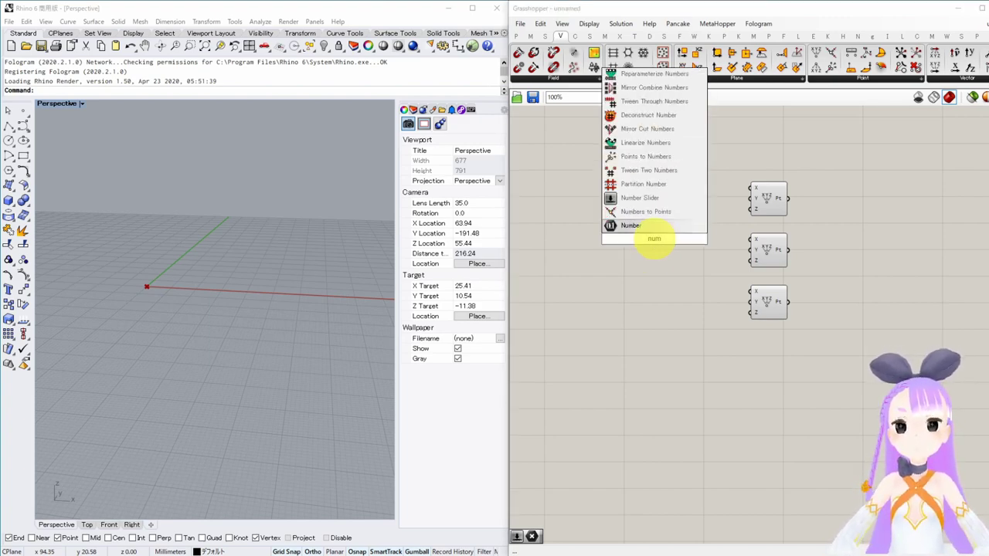
{"action": "key", "text": "Up"}
{"action": "key", "text": "Return"}
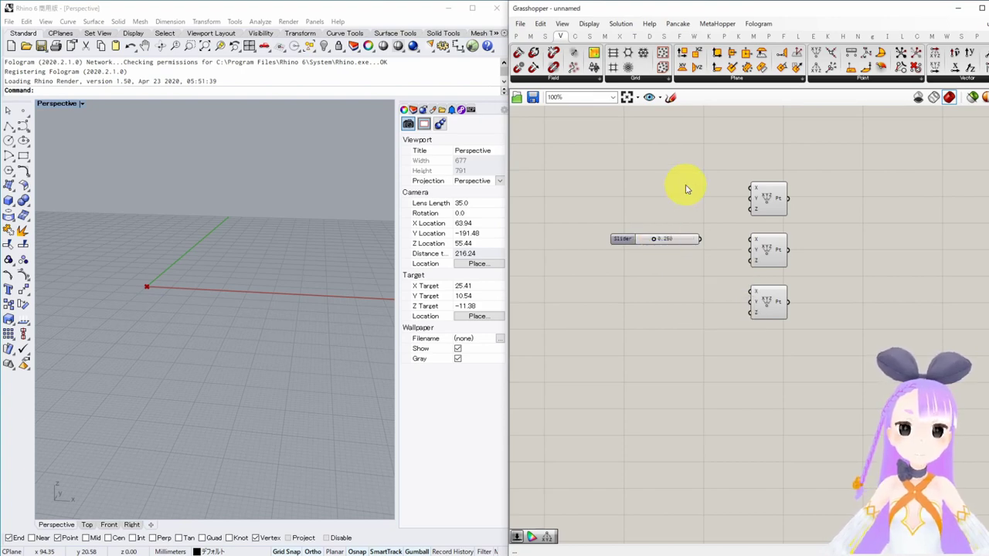
{"action": "left_click_drag", "start_coordinate": [625, 239], "coordinate": [715, 206]}
{"action": "left_click", "coordinate": [645, 230]}
- Raise the slider's maximum to 10 and set its value to 10.000
{"action": "scroll", "coordinate": [645, 231], "scroll_direction": "up", "scroll_amount": 2}
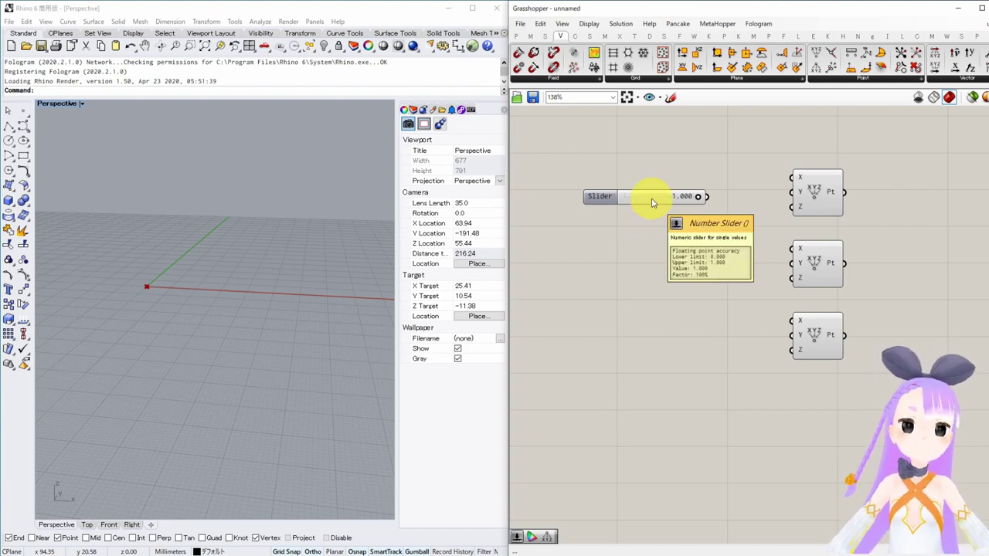
{"action": "right_click", "coordinate": [597, 199]}
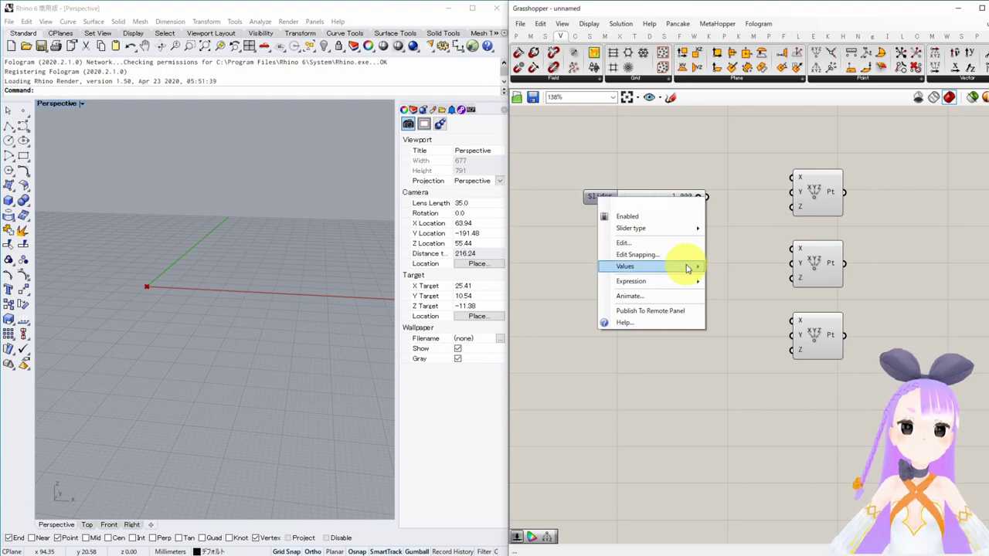
{"action": "mouse_move", "coordinate": [688, 266]}
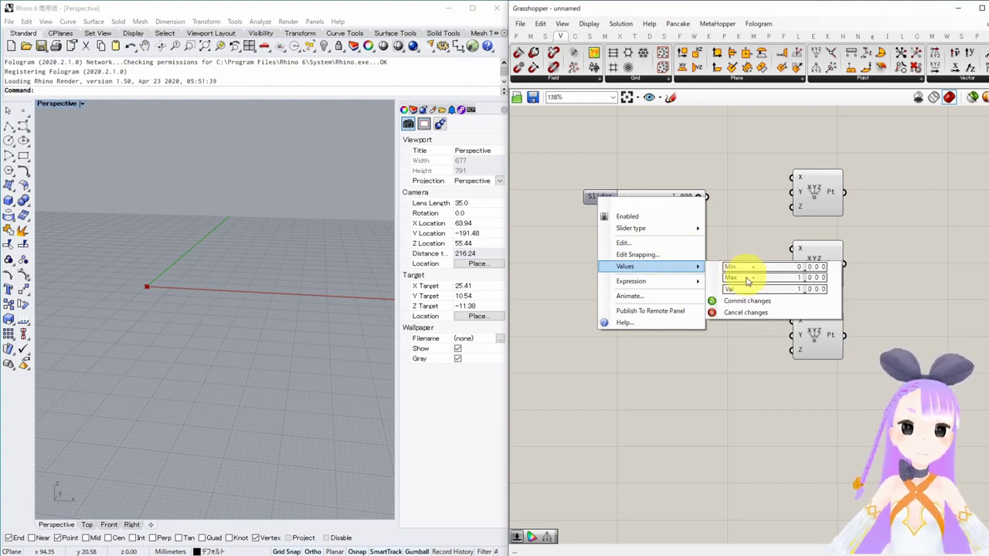
{"action": "left_click", "coordinate": [793, 278]}
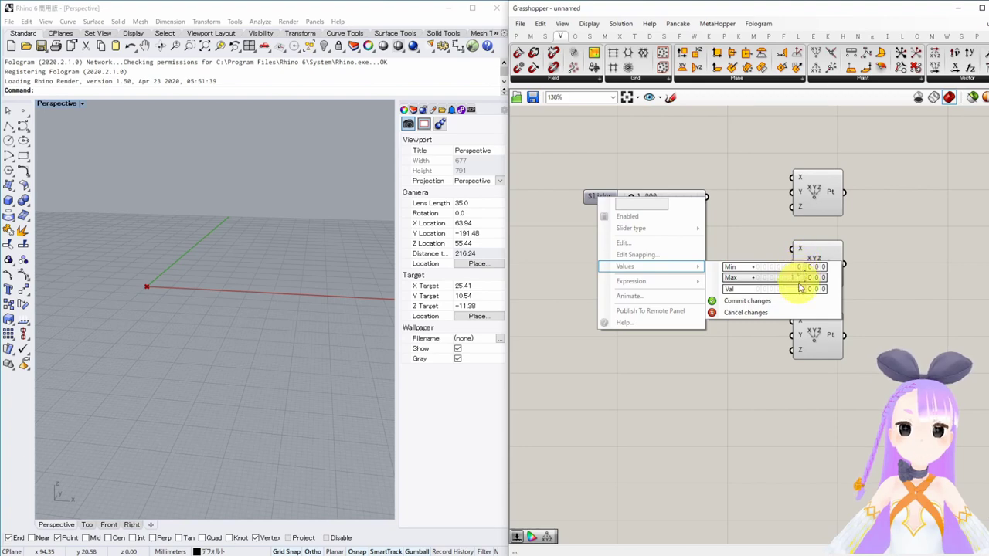
{"action": "left_click", "coordinate": [751, 303]}
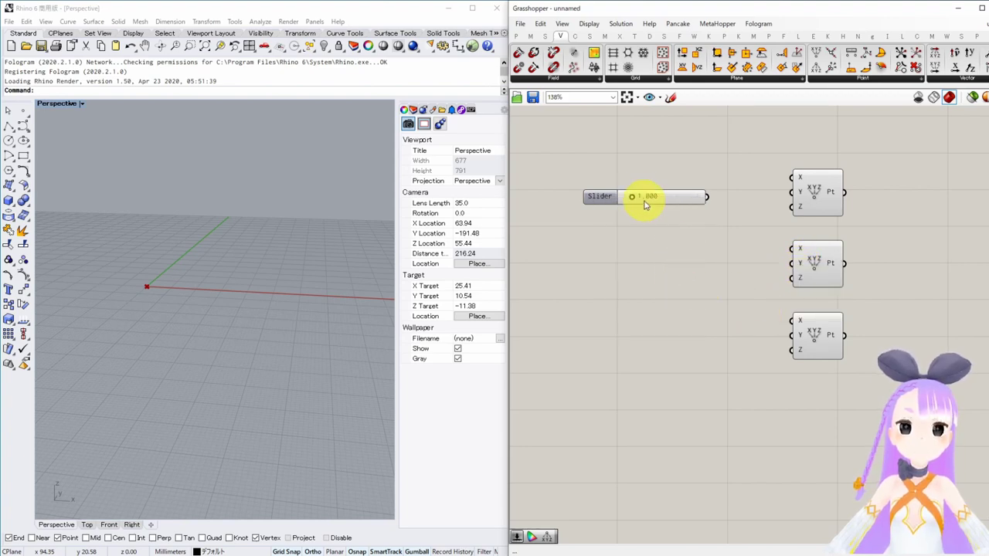
{"action": "left_click_drag", "start_coordinate": [645, 204], "coordinate": [702, 203]}
- Move the slider beside the bottom Construct Point component and connect it to the component's X input
{"action": "left_click", "coordinate": [605, 201]}
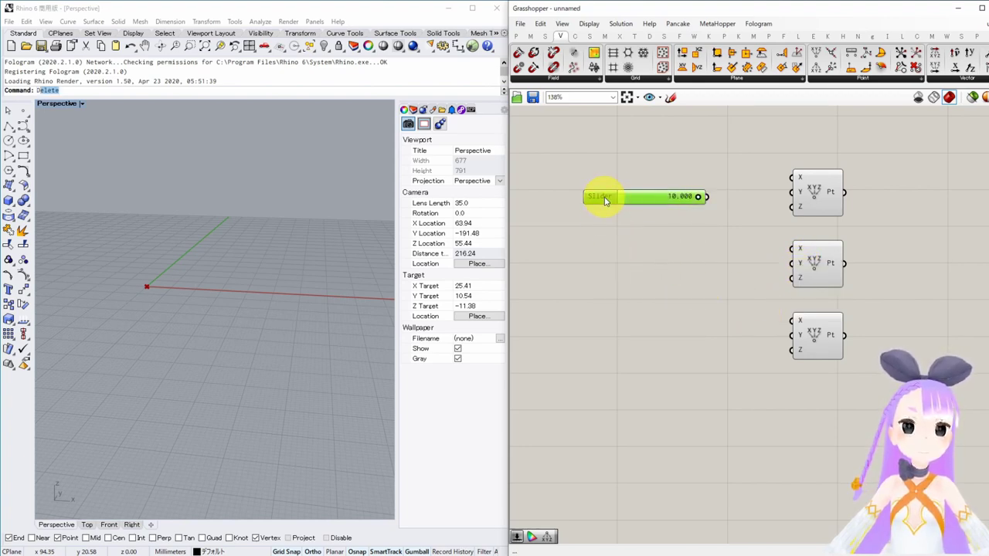
{"action": "left_click_drag", "start_coordinate": [605, 201], "coordinate": [609, 323]}
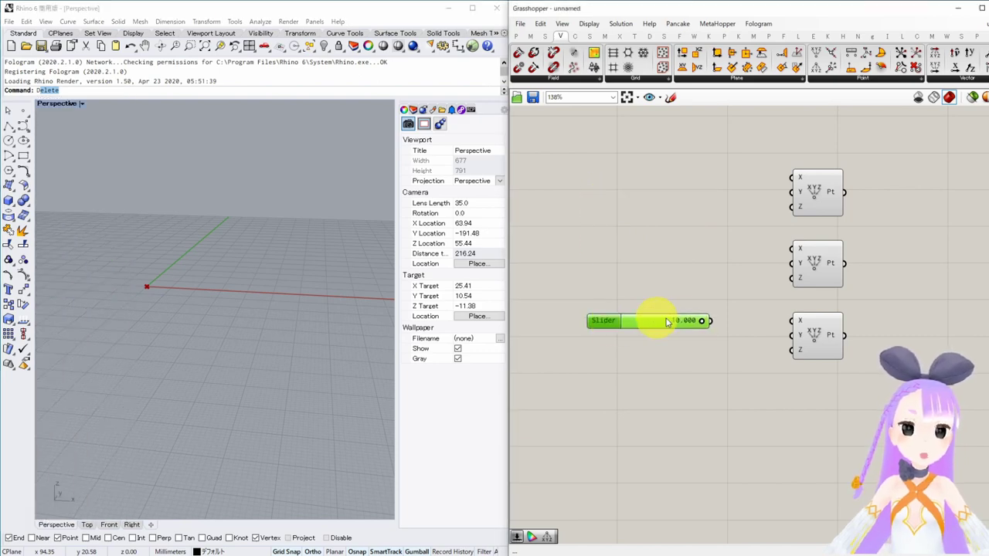
{"action": "left_click_drag", "start_coordinate": [726, 321], "coordinate": [792, 321]}
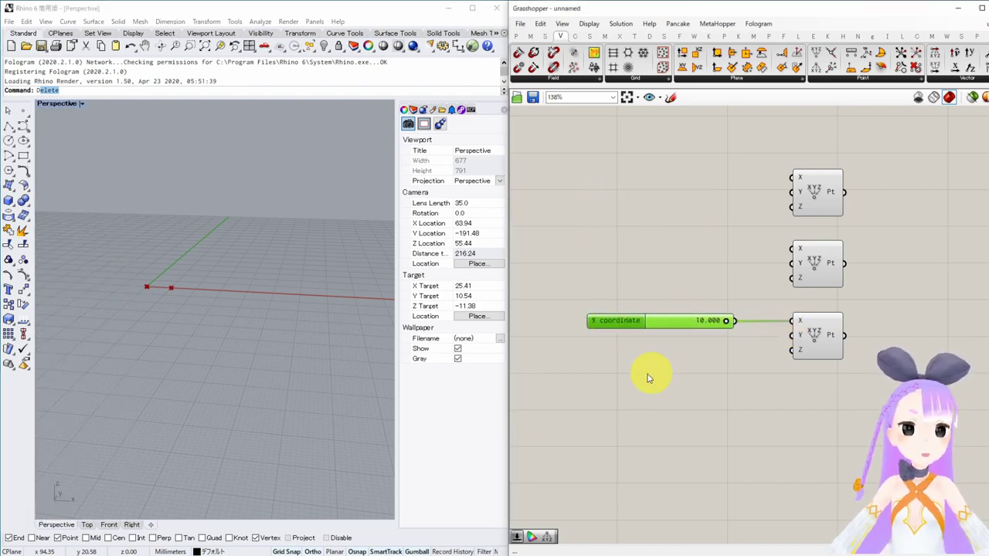
{"action": "scroll", "coordinate": [211, 283], "scroll_direction": "up", "scroll_amount": 8}
{"action": "right_click_drag", "start_coordinate": [212, 272], "coordinate": [233, 319]}
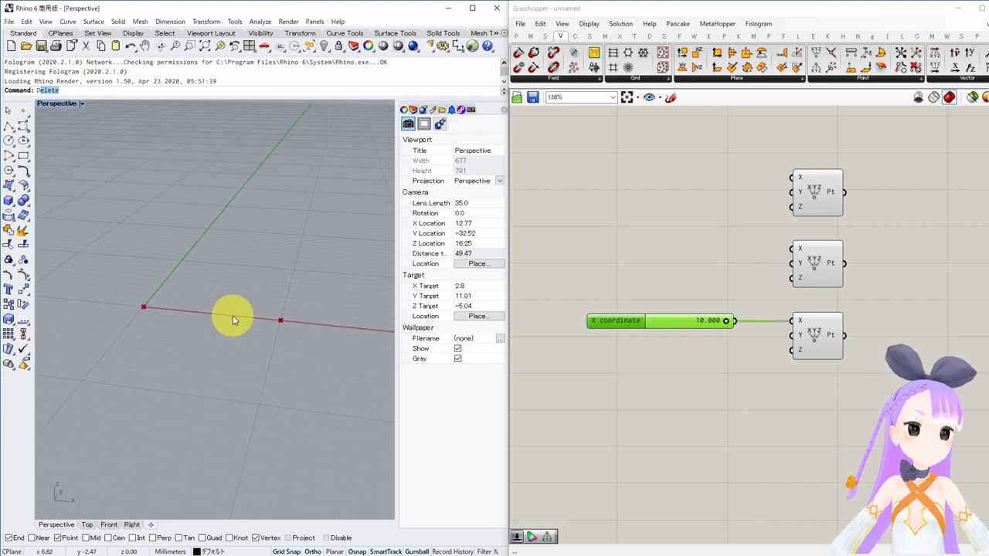
- Copy the 10.000 slider and place the duplicate beside the middle Construct Point component
{"action": "left_click", "coordinate": [659, 246]}
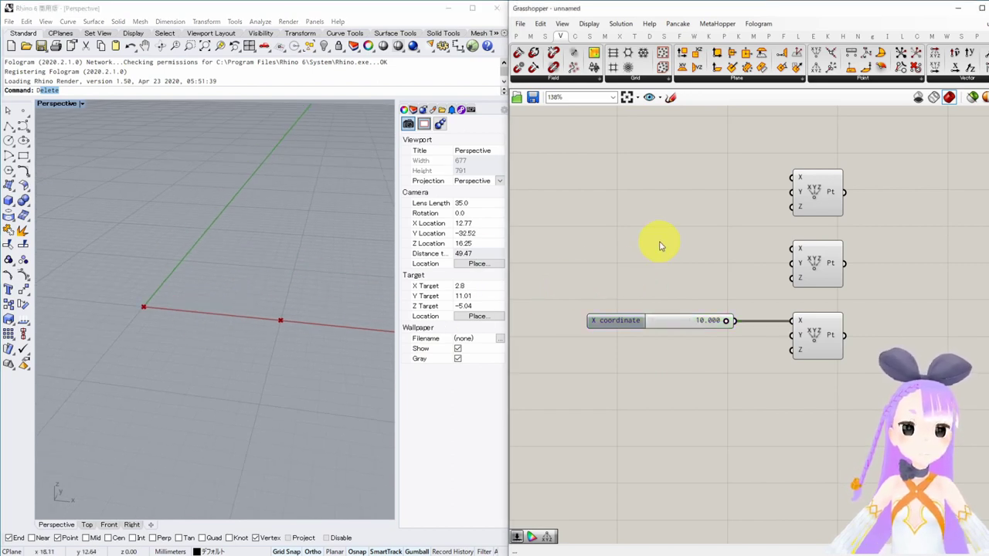
{"action": "left_click", "coordinate": [611, 322]}
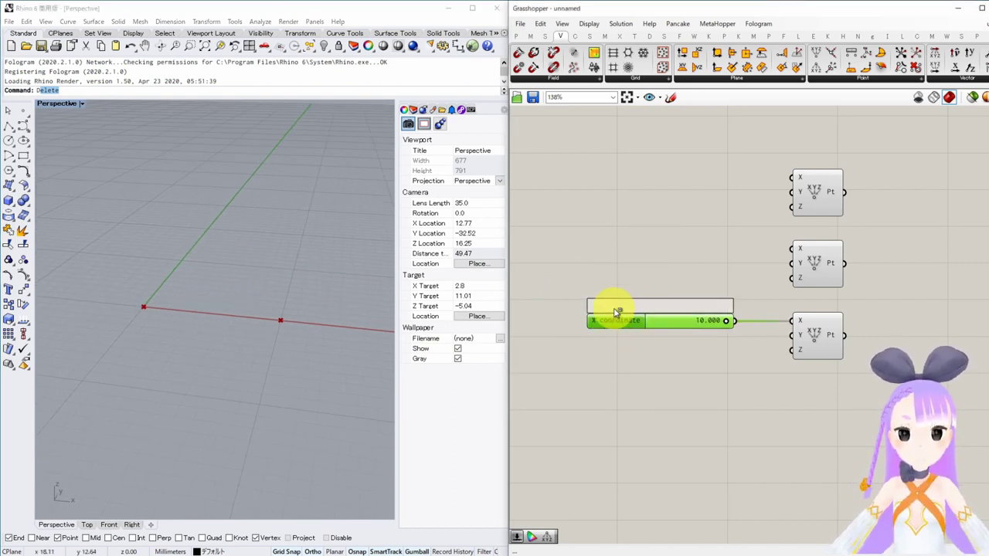
{"action": "left_click_drag", "start_coordinate": [617, 312], "coordinate": [617, 259]}
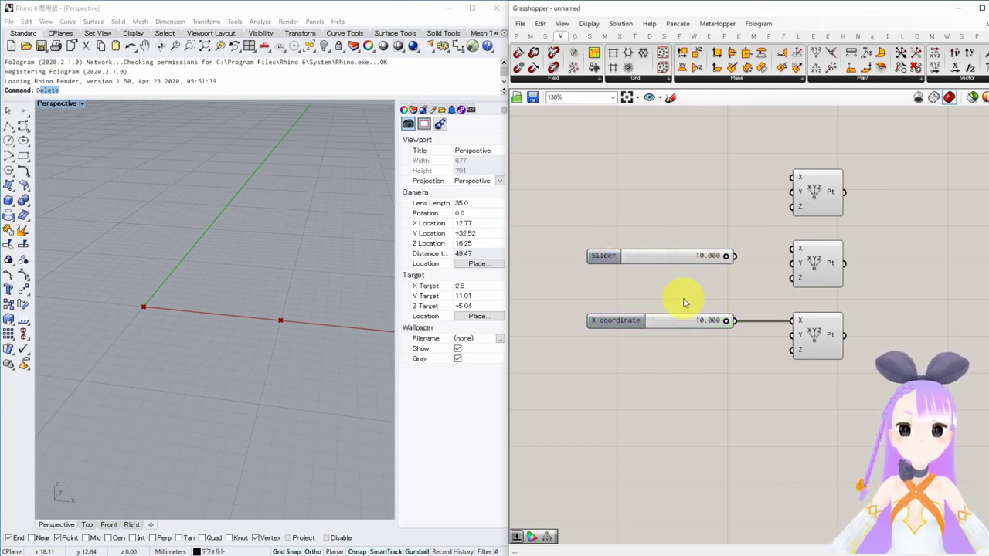
- Set the duplicated slider to 5.000 and connect it to the middle Construct Point component's X input
{"action": "double_click", "coordinate": [702, 256]}
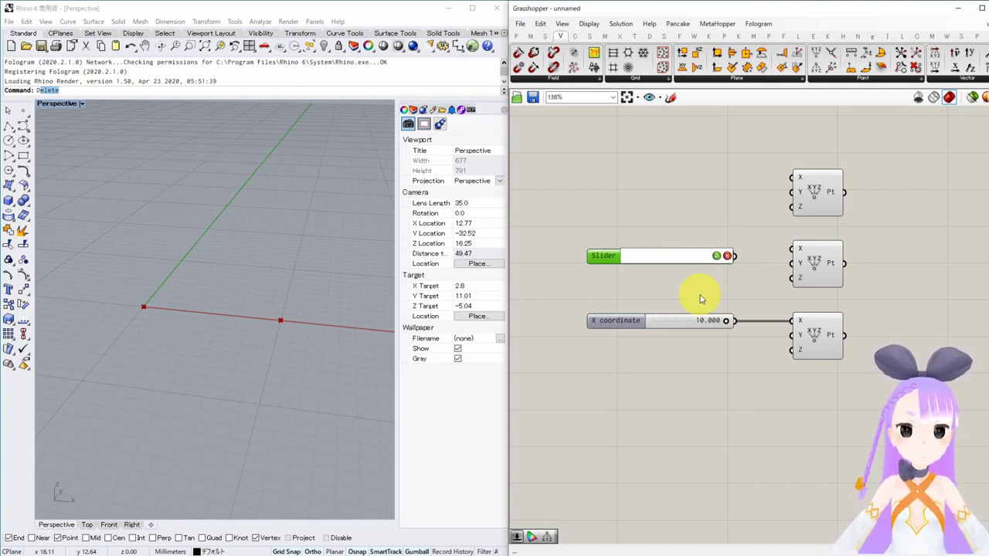
{"action": "type", "text": "5"}
{"action": "key", "text": "Return"}
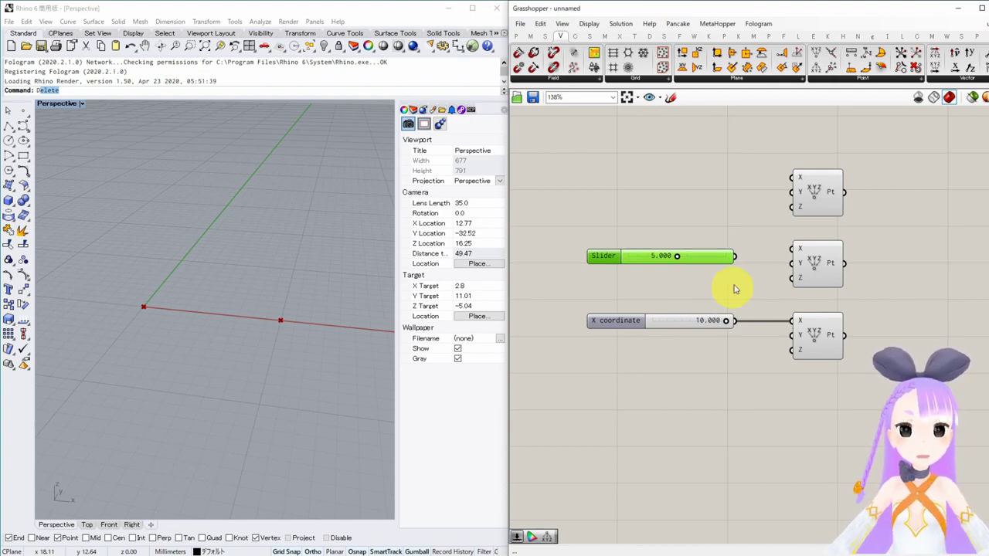
{"action": "left_click_drag", "start_coordinate": [735, 257], "coordinate": [791, 248]}
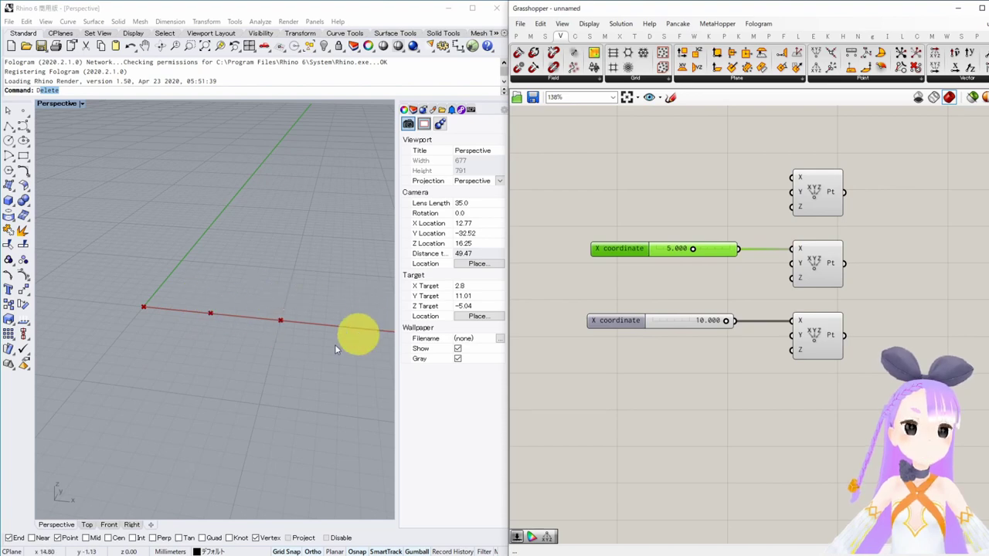
{"action": "right_click_drag", "start_coordinate": [355, 336], "coordinate": [255, 345]}
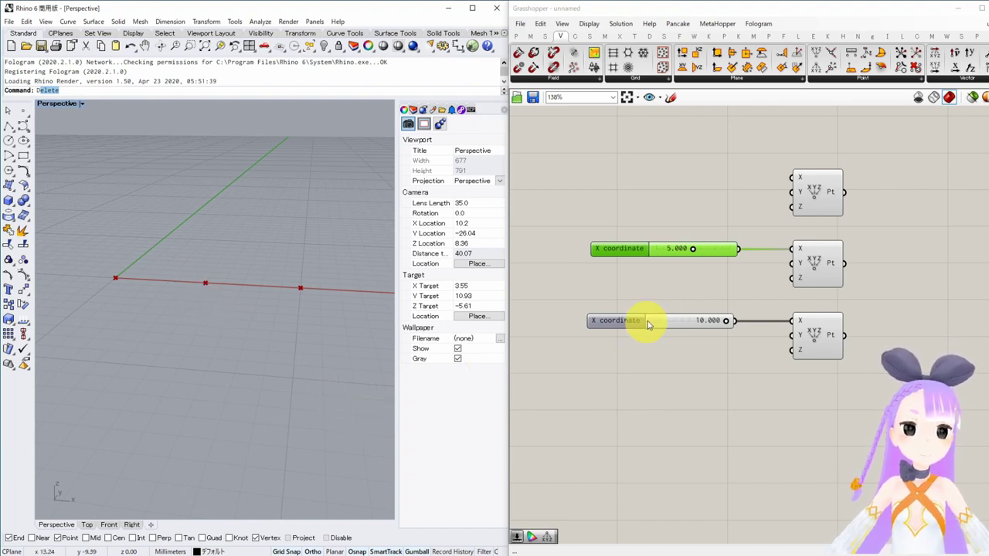
- Duplicate the 5.000 slider, connect the copy to the middle Construct Point's Z input and lower its value to about 1.749
{"action": "left_click", "coordinate": [669, 293]}
{"action": "left_click_drag", "start_coordinate": [633, 258], "coordinate": [639, 285], "text": "alt"}
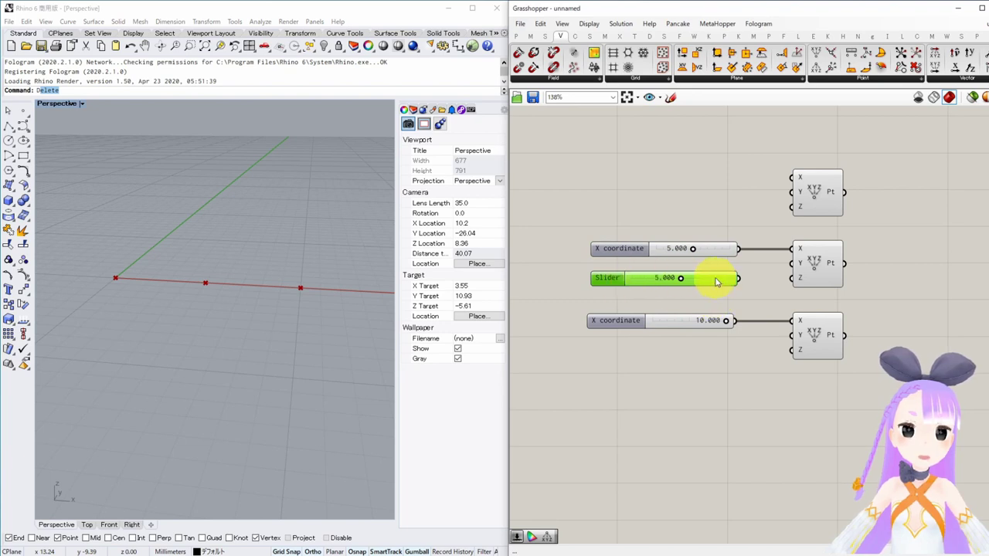
{"action": "left_click_drag", "start_coordinate": [737, 279], "coordinate": [791, 279]}
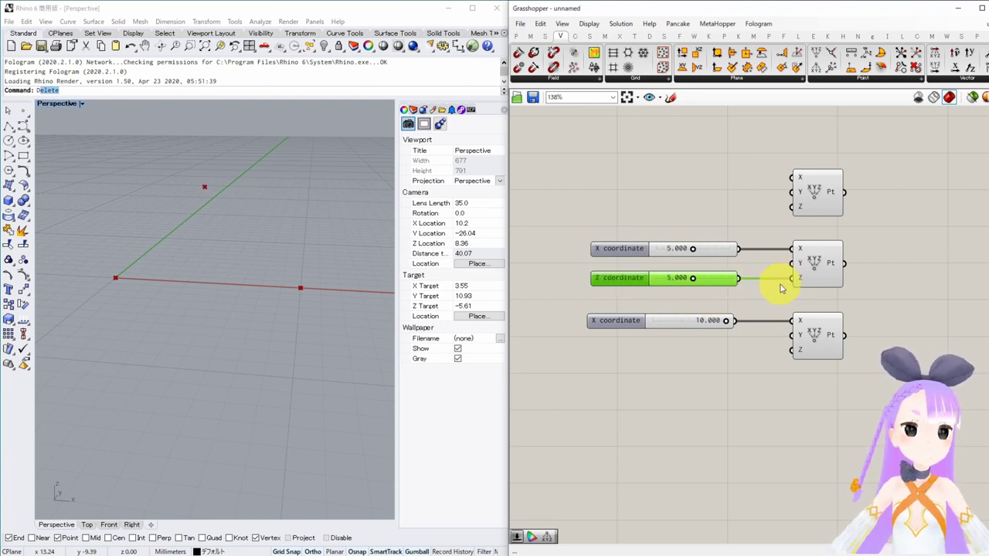
{"action": "mouse_move", "coordinate": [681, 278]}
{"action": "left_mouse_down"}
{"action": "mouse_move", "coordinate": [668, 283]}
{"action": "mouse_move", "coordinate": [701, 280]}
{"action": "mouse_move", "coordinate": [663, 283]}
{"action": "mouse_move", "coordinate": [680, 280]}
{"action": "left_mouse_up"}
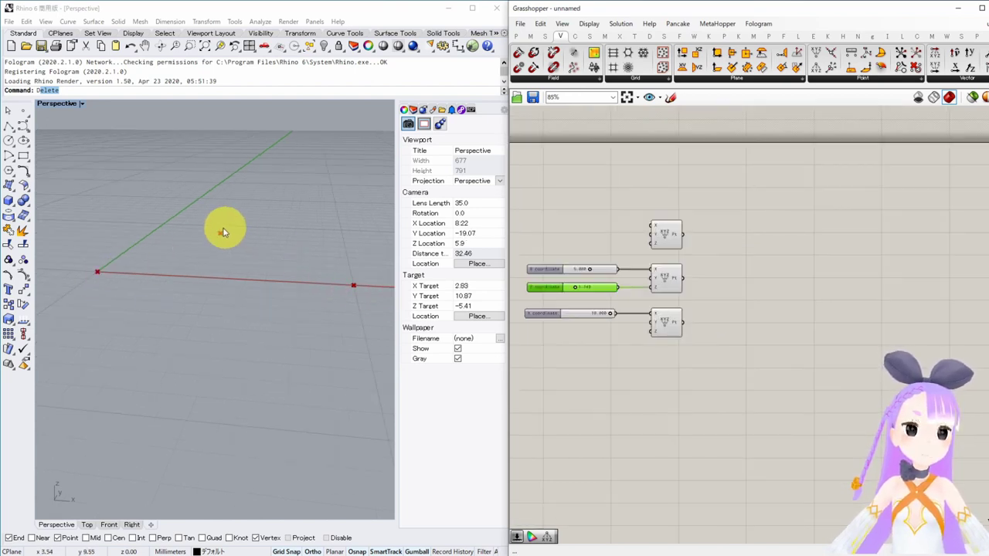
- Add a Line component beside the points and connect the top point to its A input and the middle point to B
{"action": "double_click", "coordinate": [787, 253]}
{"action": "type", "text": "line"}
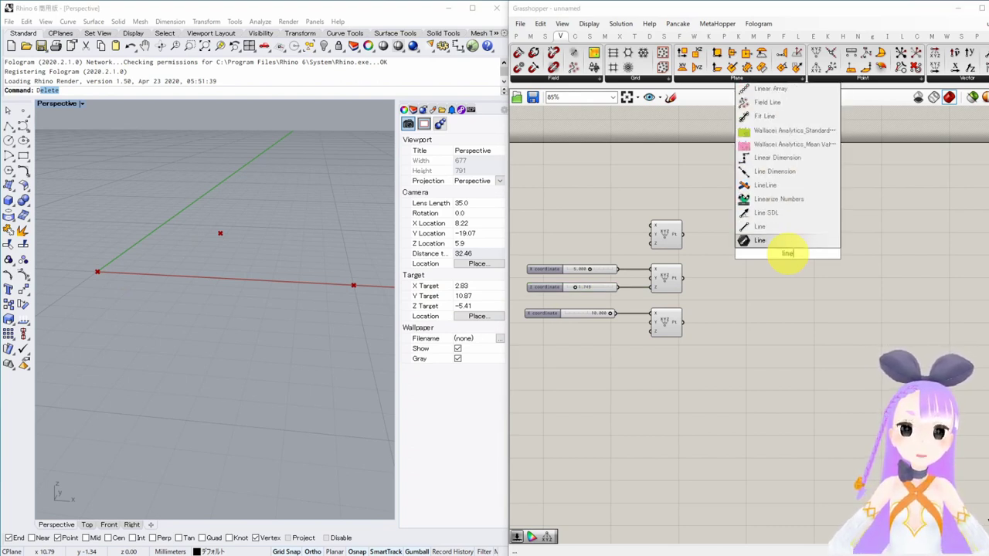
{"action": "key", "text": "Up"}
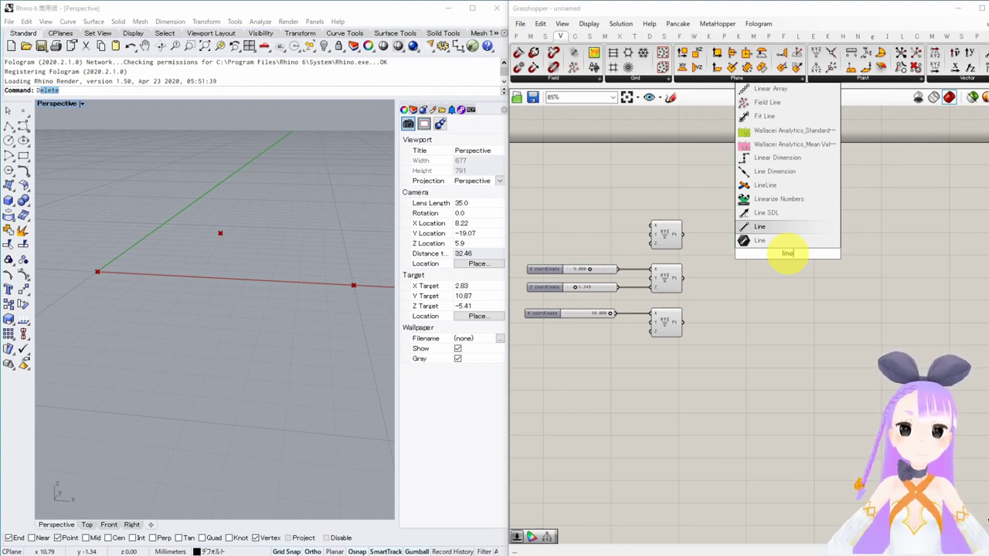
{"action": "key", "text": "Return"}
{"action": "scroll", "coordinate": [741, 265], "scroll_direction": "up", "scroll_amount": 3}
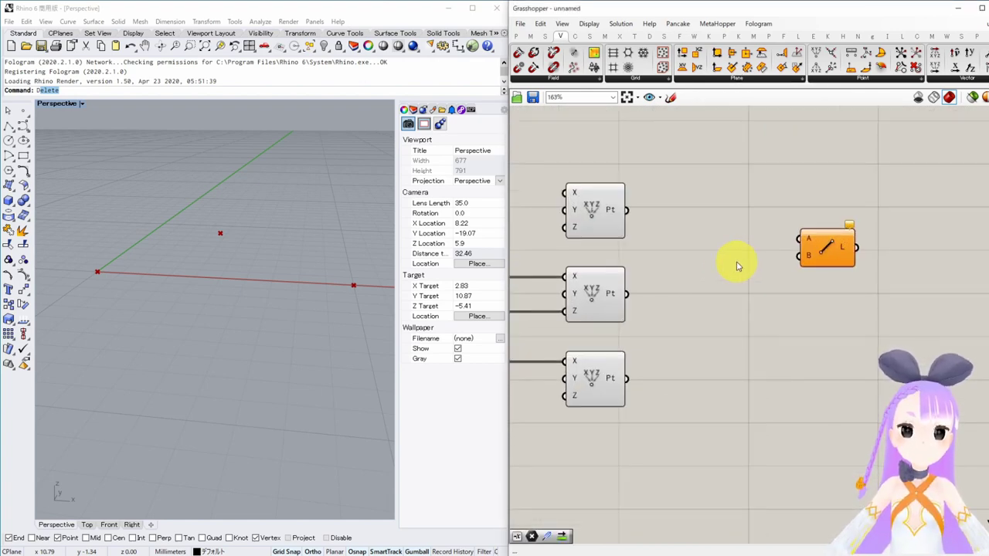
{"action": "left_click_drag", "start_coordinate": [817, 263], "coordinate": [769, 269]}
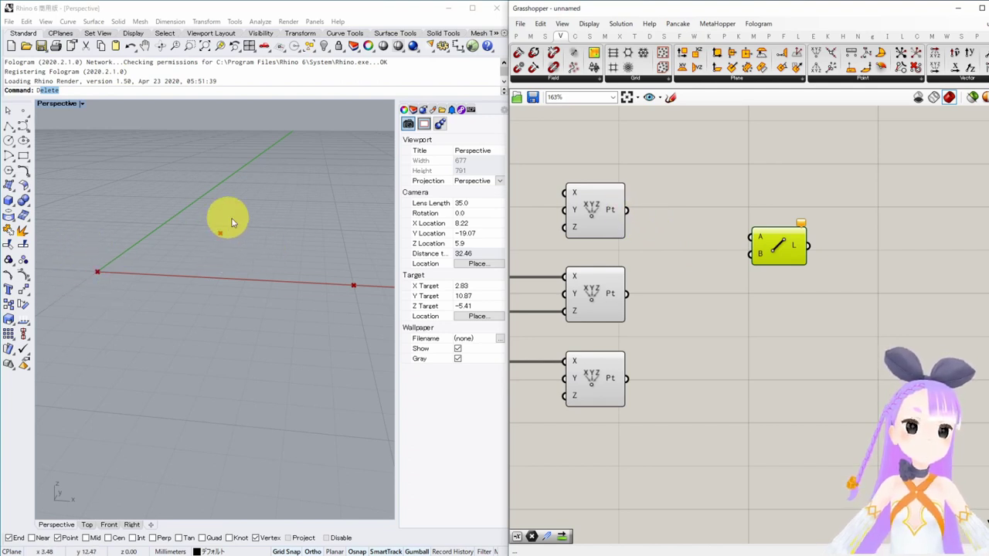
{"action": "left_click_drag", "start_coordinate": [627, 210], "coordinate": [752, 236]}
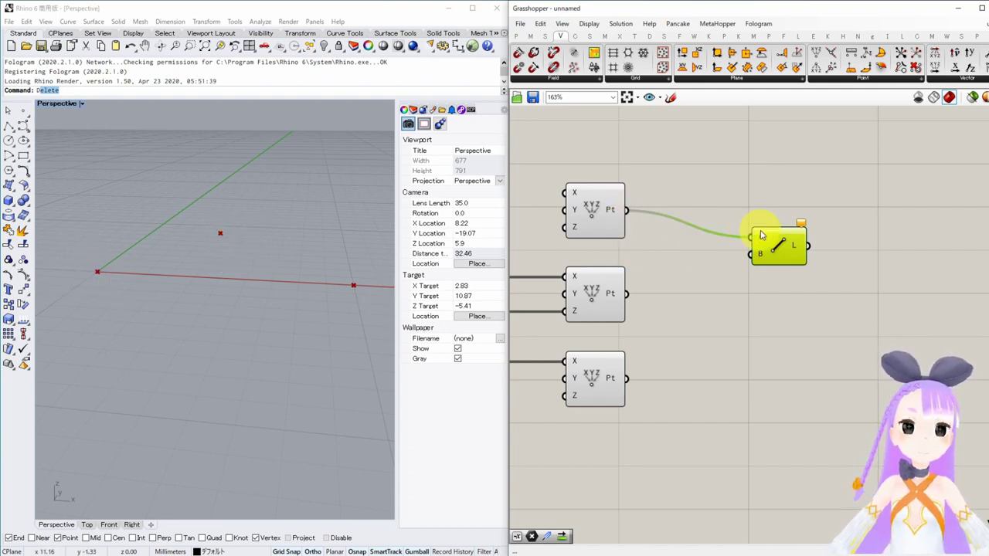
{"action": "left_click_drag", "start_coordinate": [626, 293], "coordinate": [753, 255]}
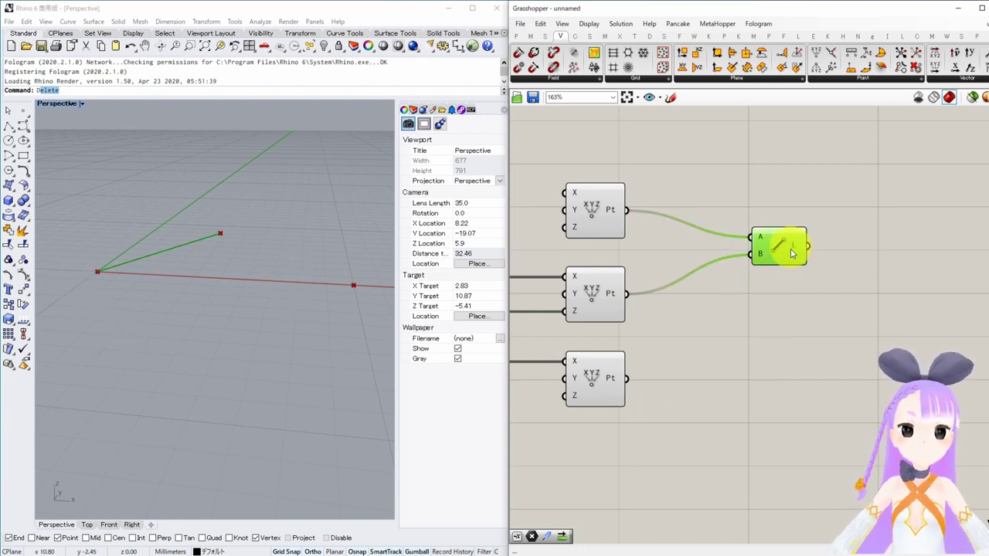
- Duplicate the Line component below the original and rewire it with the middle point in A and the bottom point in B
{"action": "left_click_drag", "start_coordinate": [776, 244], "coordinate": [790, 340]}
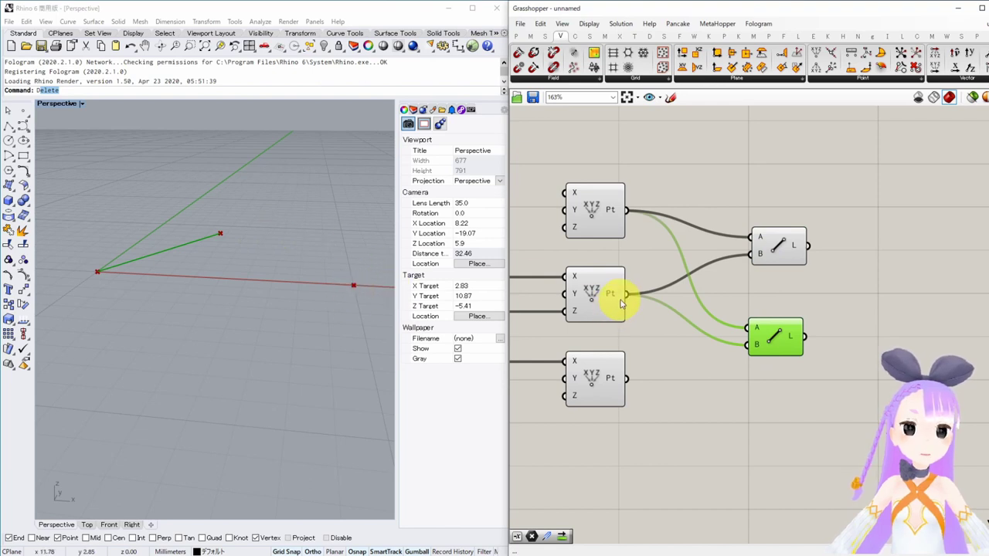
{"action": "left_click_drag", "start_coordinate": [626, 294], "coordinate": [747, 327]}
{"action": "left_click_drag", "start_coordinate": [627, 378], "coordinate": [749, 365]}
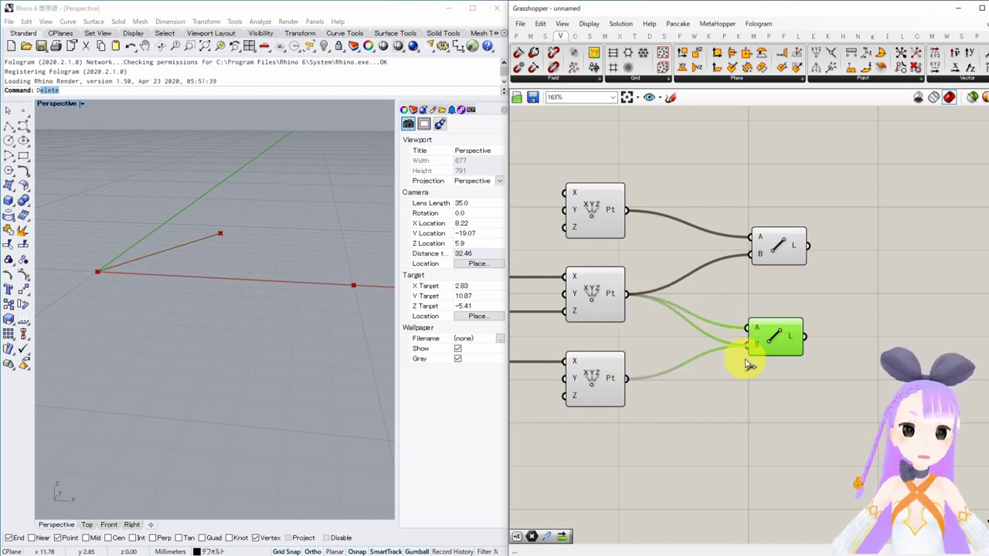
{"action": "left_click", "coordinate": [312, 330]}
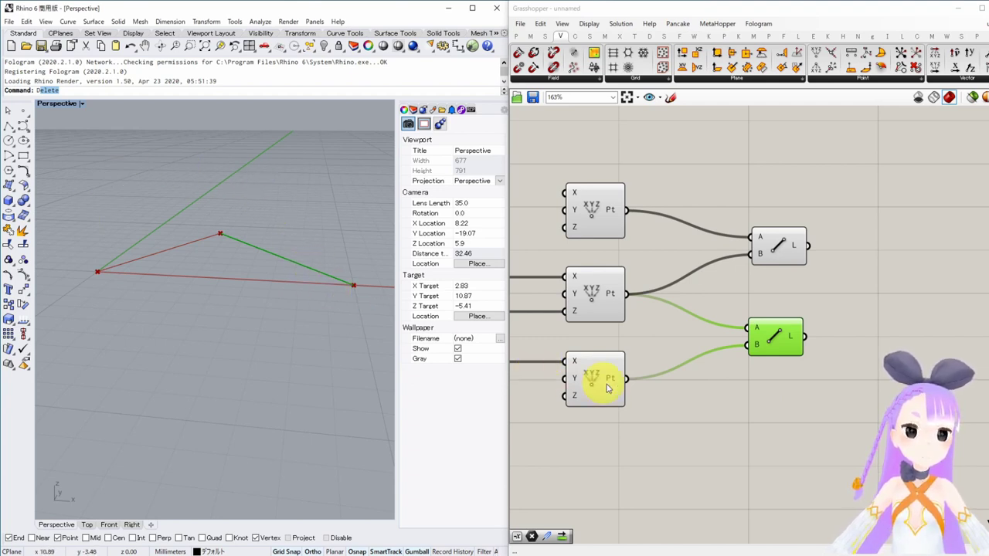
{"action": "left_click", "coordinate": [725, 410]}
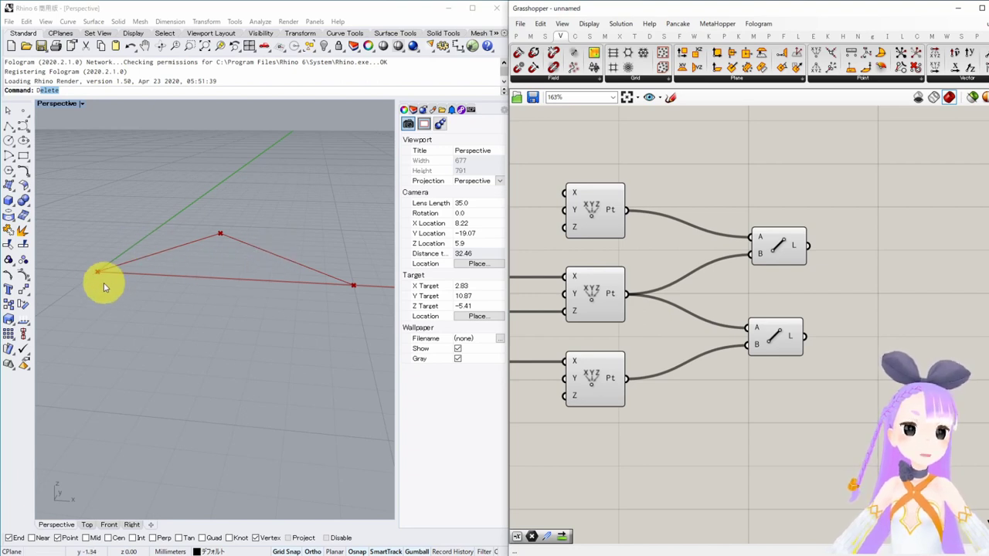
{"action": "right_click_drag", "start_coordinate": [91, 272], "coordinate": [230, 305]}
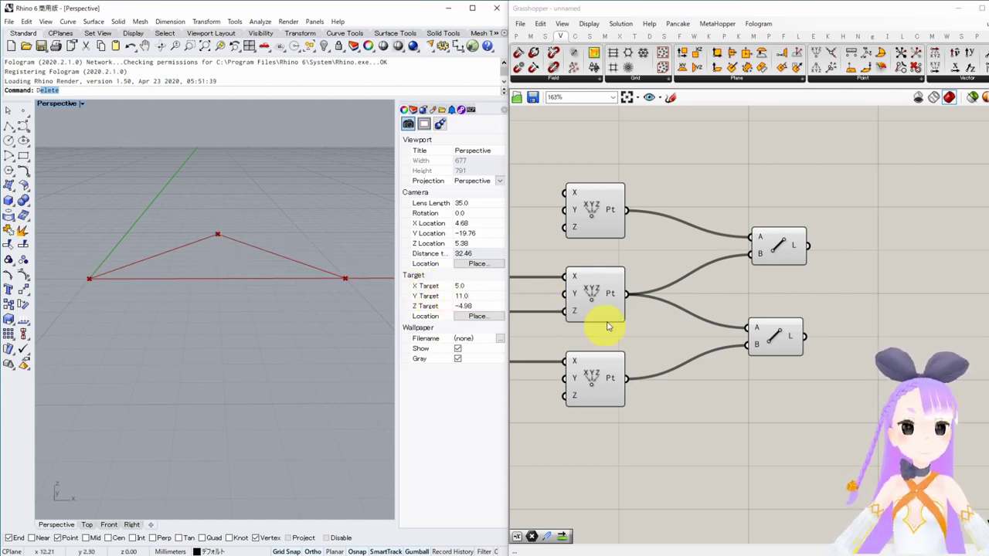
- Add a Karamba3D Line to Beam component and position it beside the two Line components
{"action": "left_click", "coordinate": [890, 287]}
{"action": "scroll", "coordinate": [750, 224], "scroll_direction": "down", "scroll_amount": 1}
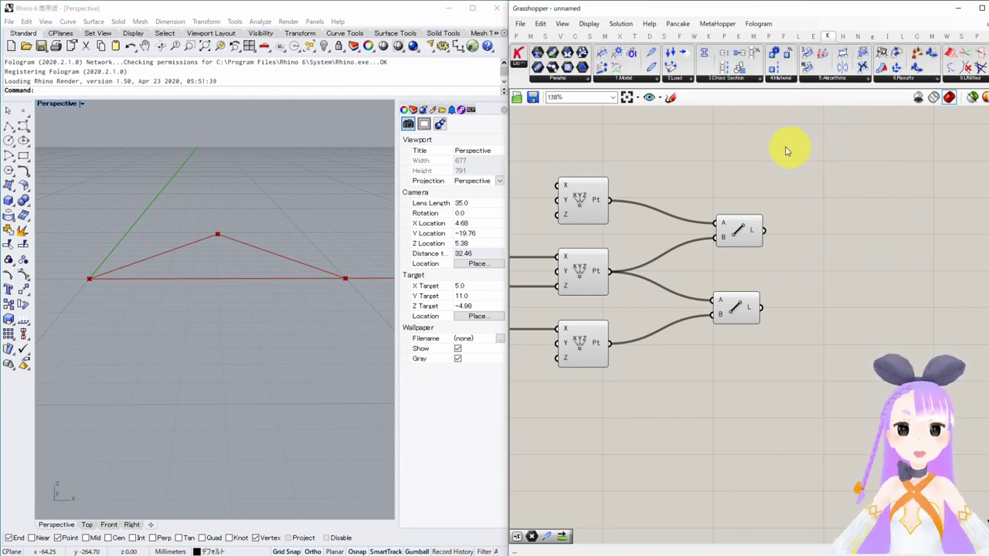
{"action": "left_click", "coordinate": [652, 78]}
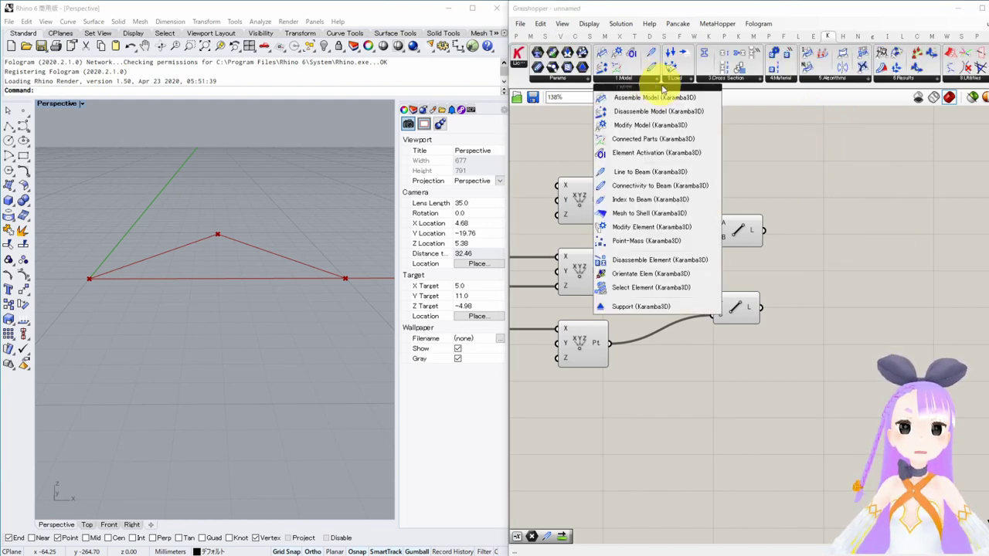
{"action": "left_click", "coordinate": [650, 171]}
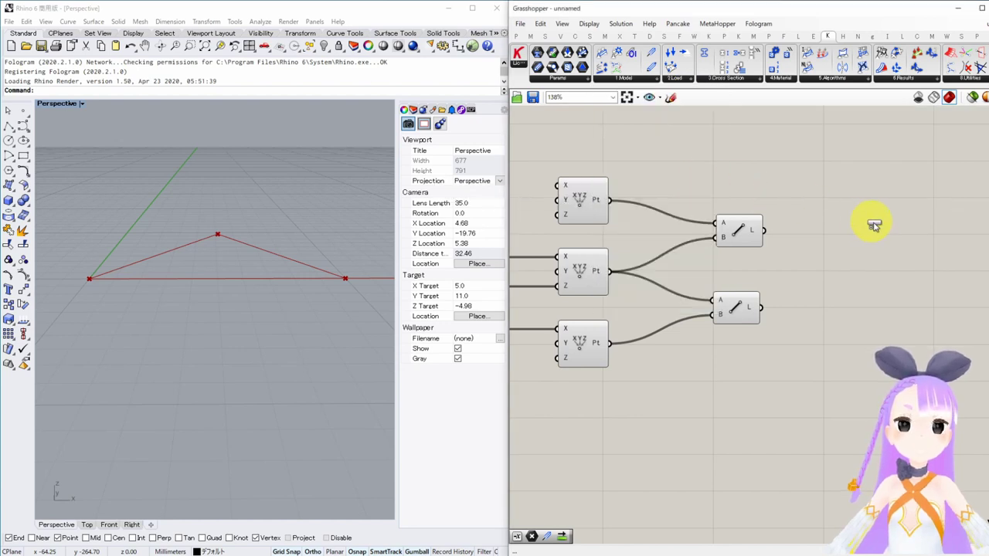
{"action": "left_click", "coordinate": [787, 232]}
{"action": "right_click_drag", "start_coordinate": [744, 342], "coordinate": [610, 353]}
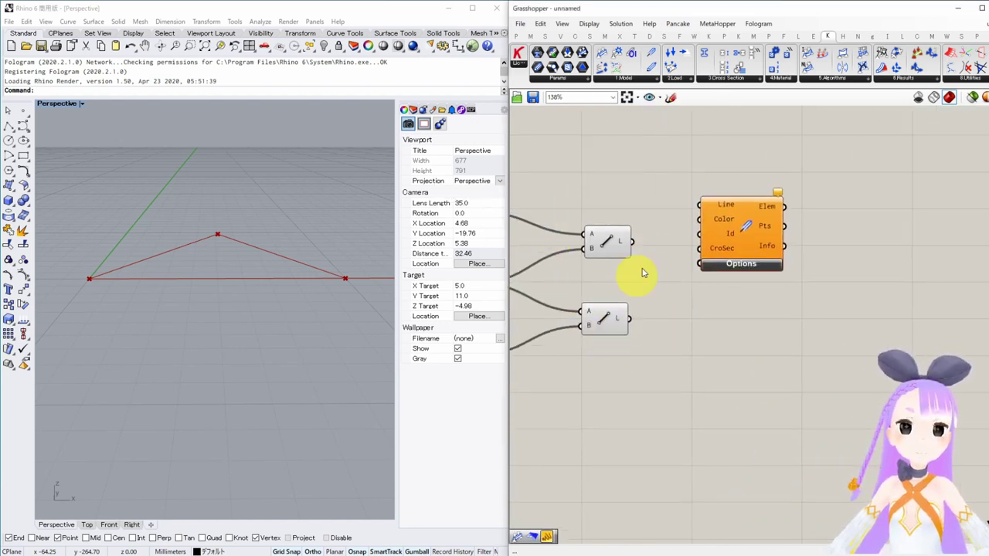
{"action": "left_click_drag", "start_coordinate": [721, 204], "coordinate": [734, 224]}
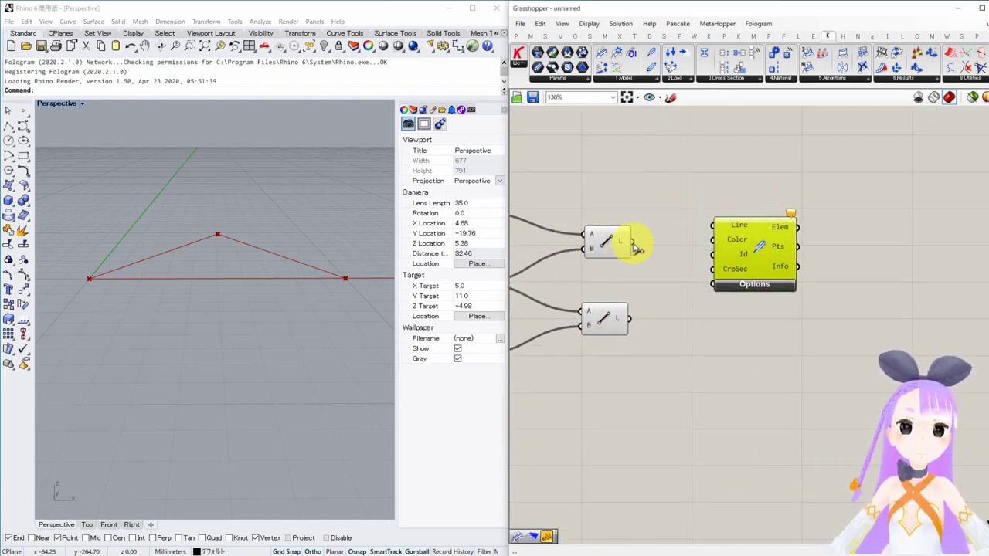
- Connect the L outputs of both Line components to the Line to Beam component's Line input
{"action": "left_click_drag", "start_coordinate": [633, 244], "coordinate": [712, 225]}
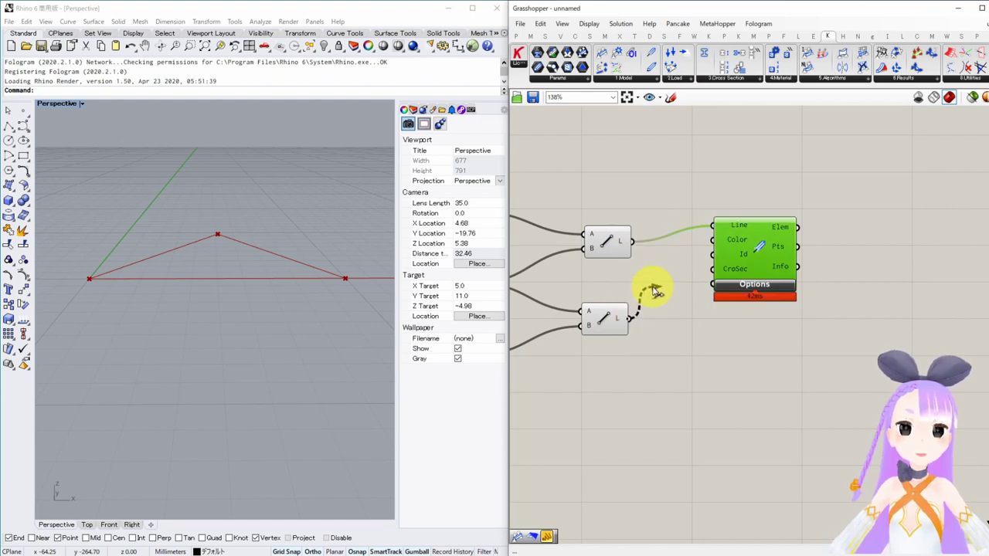
{"action": "left_click_drag", "start_coordinate": [655, 290], "coordinate": [670, 276]}
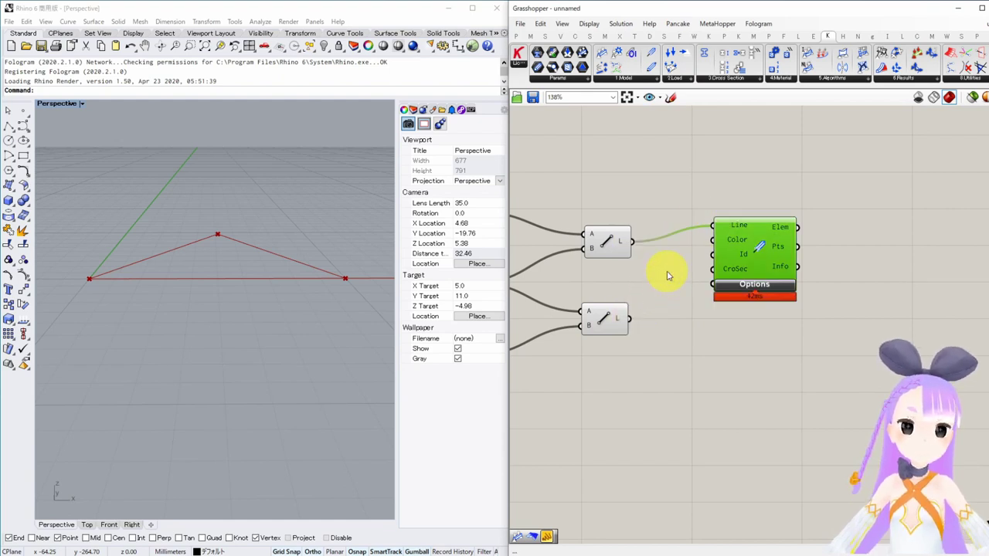
{"action": "left_click", "coordinate": [617, 322]}
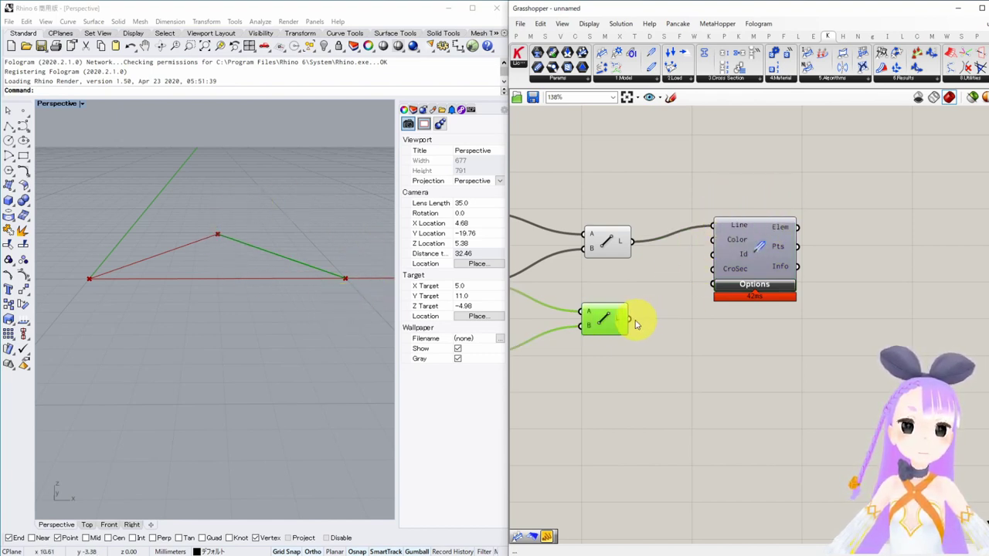
{"action": "left_click_drag", "start_coordinate": [630, 318], "coordinate": [714, 226]}
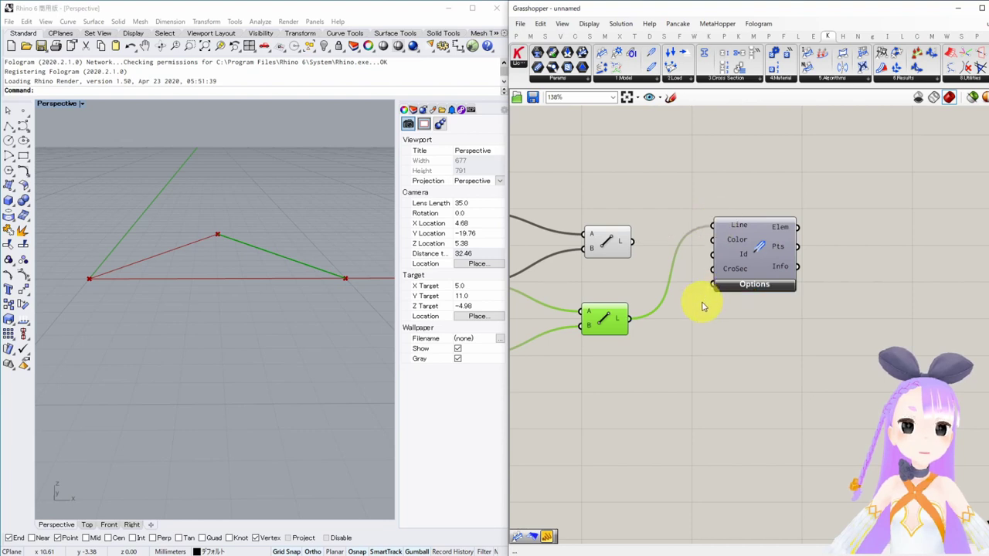
{"action": "left_click", "coordinate": [607, 244]}
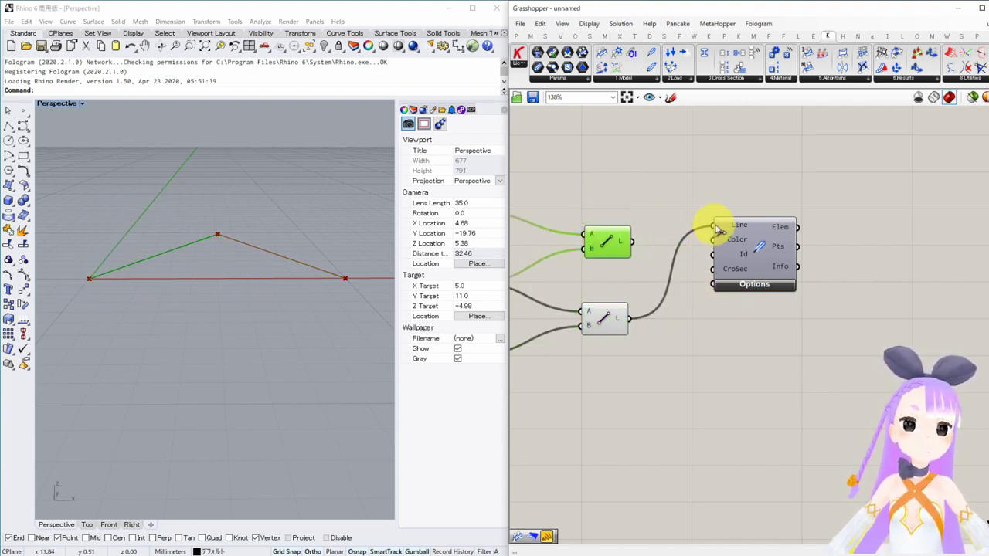
{"action": "left_click_drag", "start_coordinate": [739, 243], "coordinate": [750, 260]}
{"action": "left_click", "coordinate": [638, 224]}
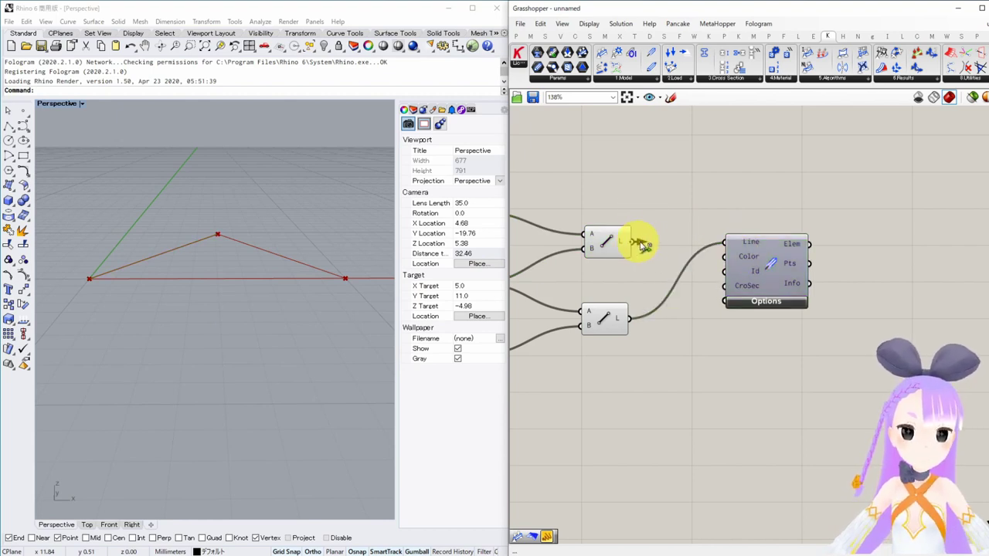
{"action": "left_click_drag", "start_coordinate": [643, 246], "coordinate": [724, 242]}
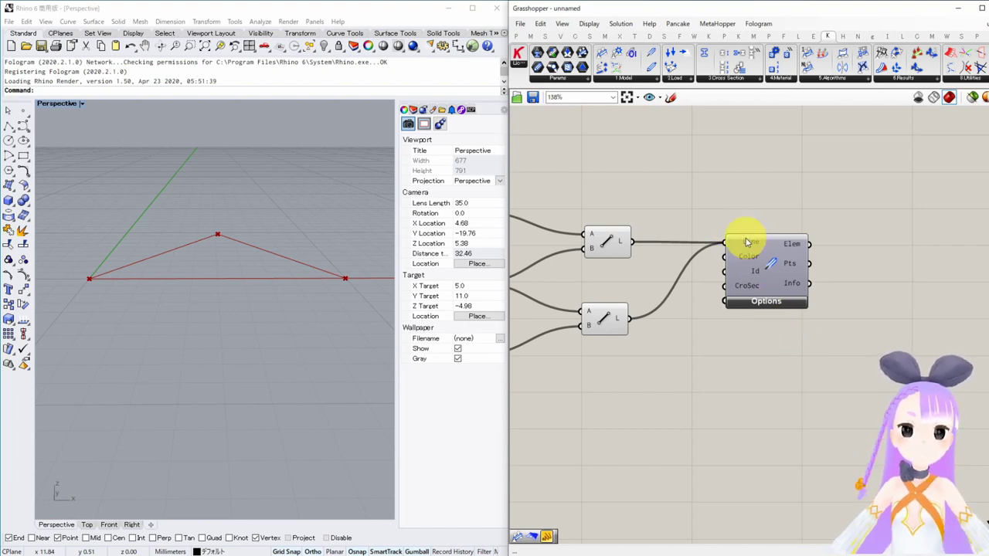
- Inspect the Line to Beam component's Elem output and move the component farther away from the two Line components
{"action": "right_click_drag", "start_coordinate": [869, 221], "coordinate": [898, 224]}
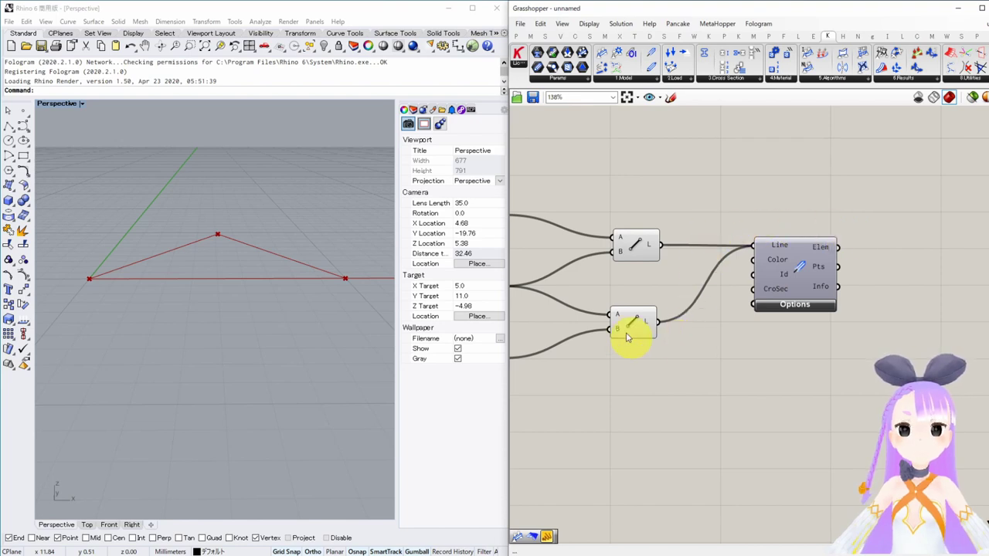
{"action": "left_click", "coordinate": [633, 249]}
{"action": "left_click", "coordinate": [632, 323]}
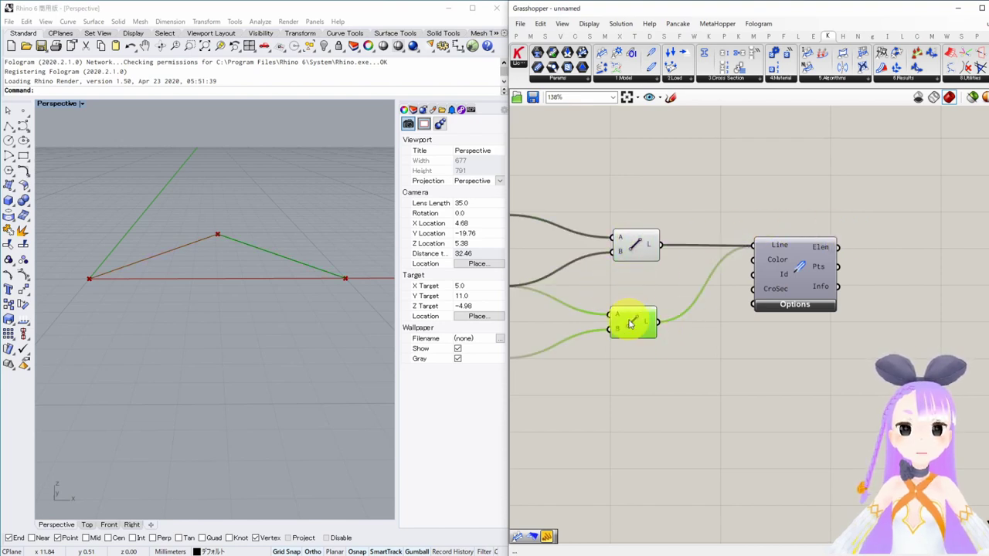
{"action": "left_click", "coordinate": [821, 247]}
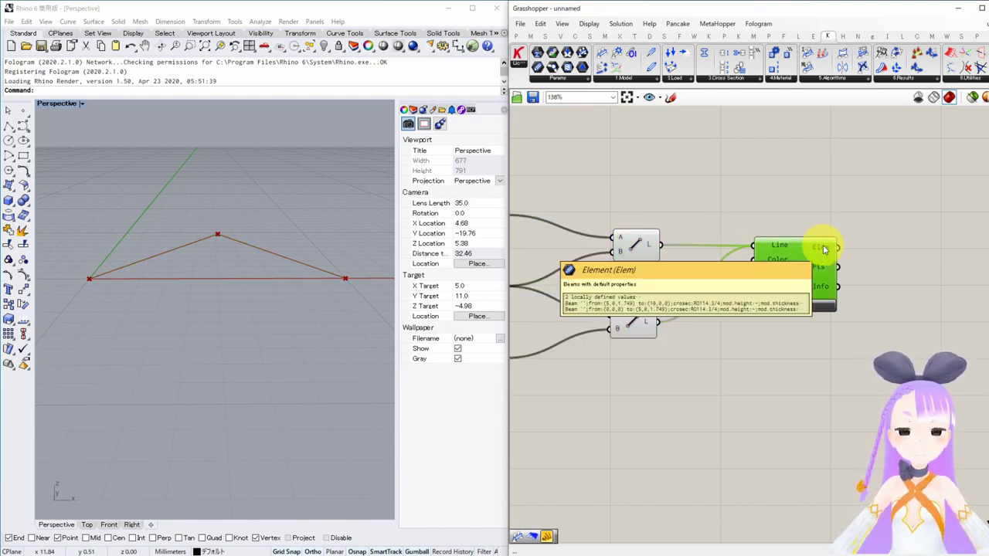
{"action": "left_click", "coordinate": [878, 214]}
{"action": "right_click_drag", "start_coordinate": [878, 214], "coordinate": [816, 223]}
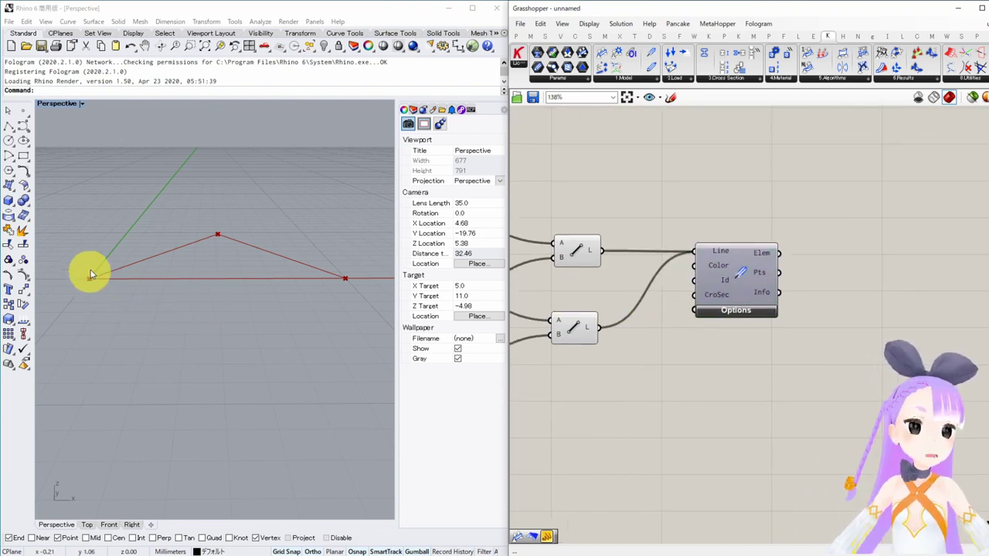
{"action": "left_click_drag", "start_coordinate": [736, 273], "coordinate": [781, 293]}
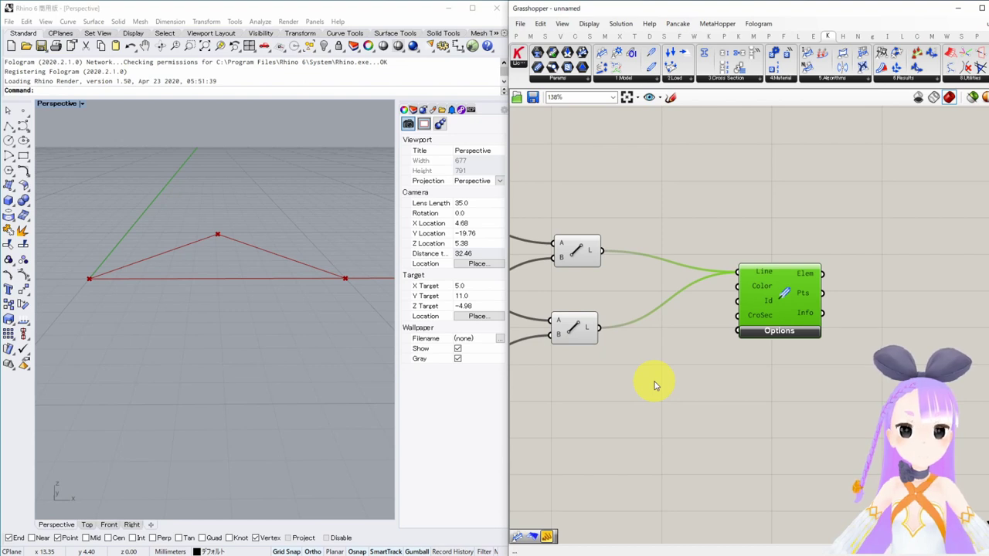
- Add a panel containing the text "roof", shrink it and place it near the Line to Beam component's inputs
{"action": "double_click", "coordinate": [654, 383]}
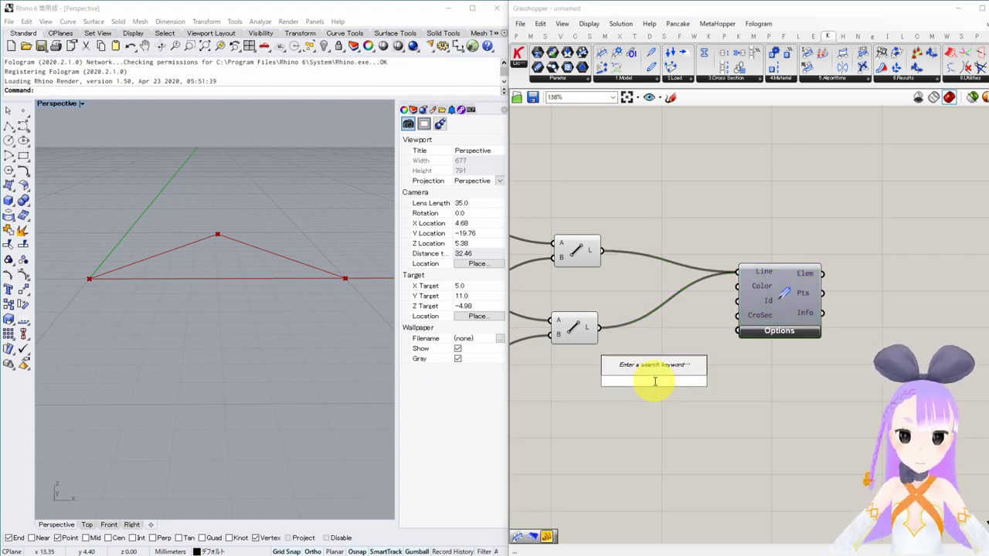
{"action": "type", "text": "//"}
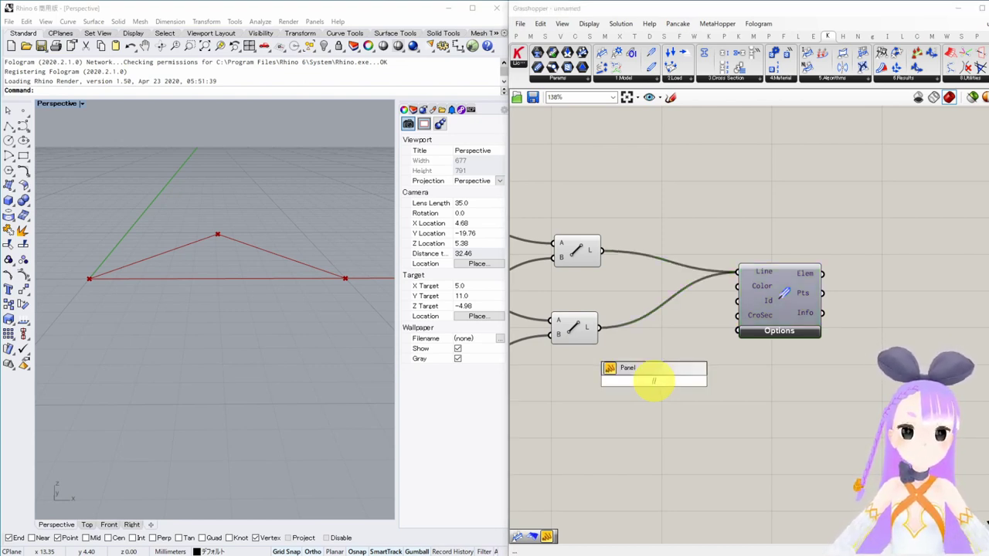
{"action": "key", "text": "Return"}
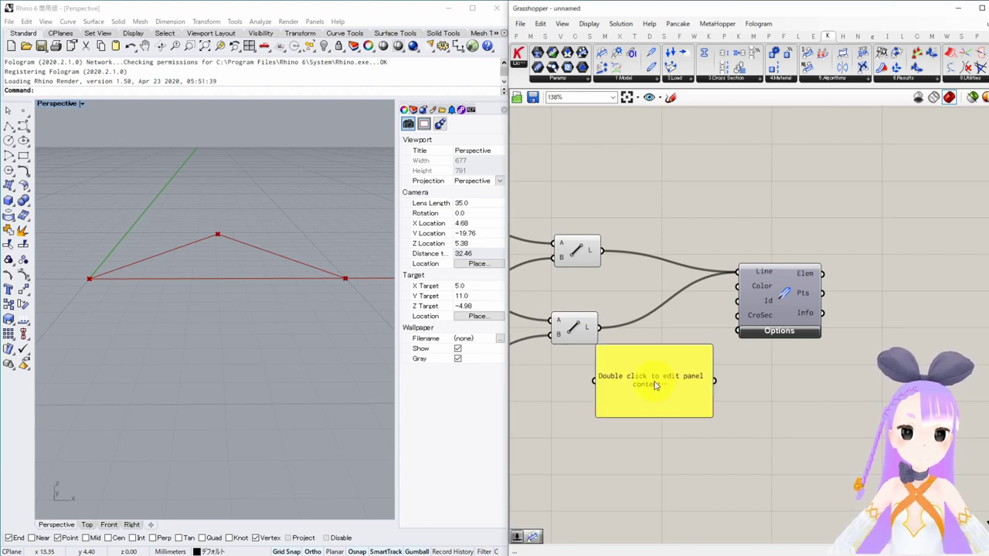
{"action": "left_click", "coordinate": [673, 397]}
{"action": "double_click", "coordinate": [667, 399]}
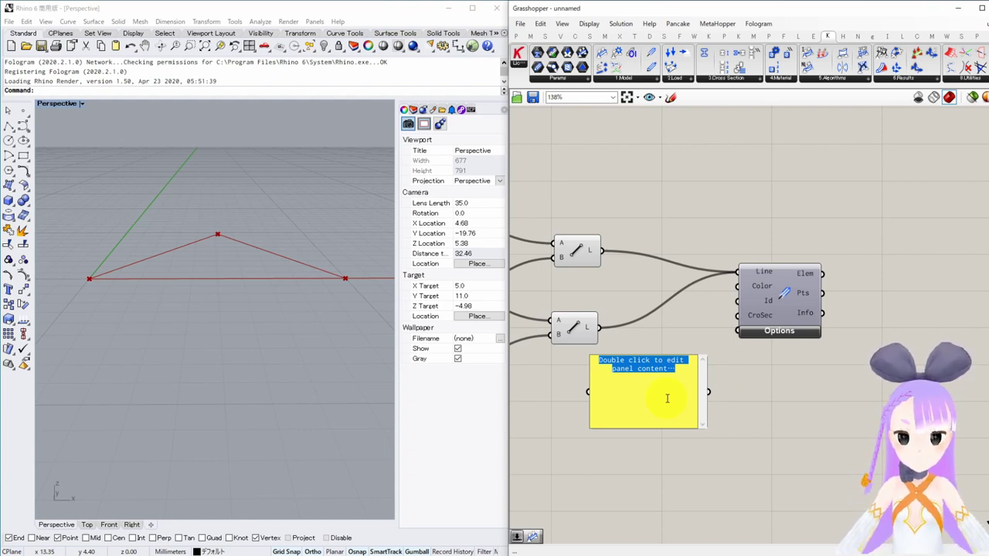
{"action": "type", "text": "roof"}
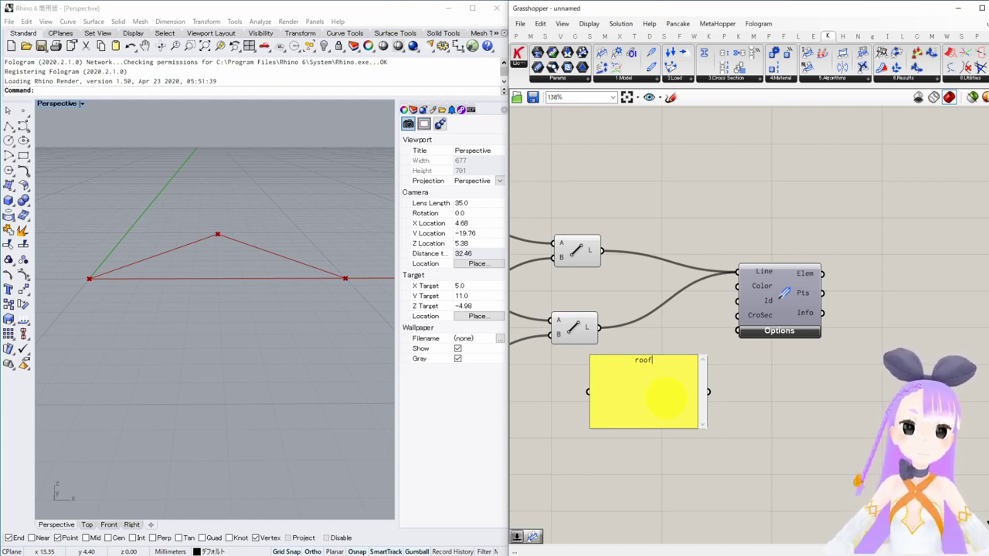
{"action": "left_click", "coordinate": [798, 426]}
{"action": "left_click", "coordinate": [678, 349]}
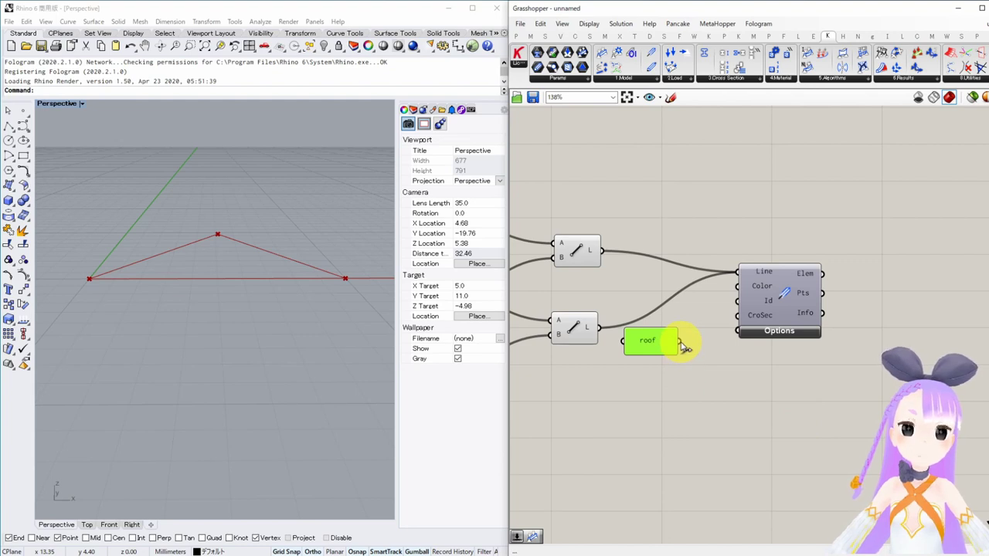
- Connect the roof panel to the Line to Beam component's Id input and move the panel close to that component
{"action": "left_click_drag", "start_coordinate": [684, 348], "coordinate": [738, 301]}
{"action": "left_click_drag", "start_coordinate": [651, 342], "coordinate": [691, 327]}
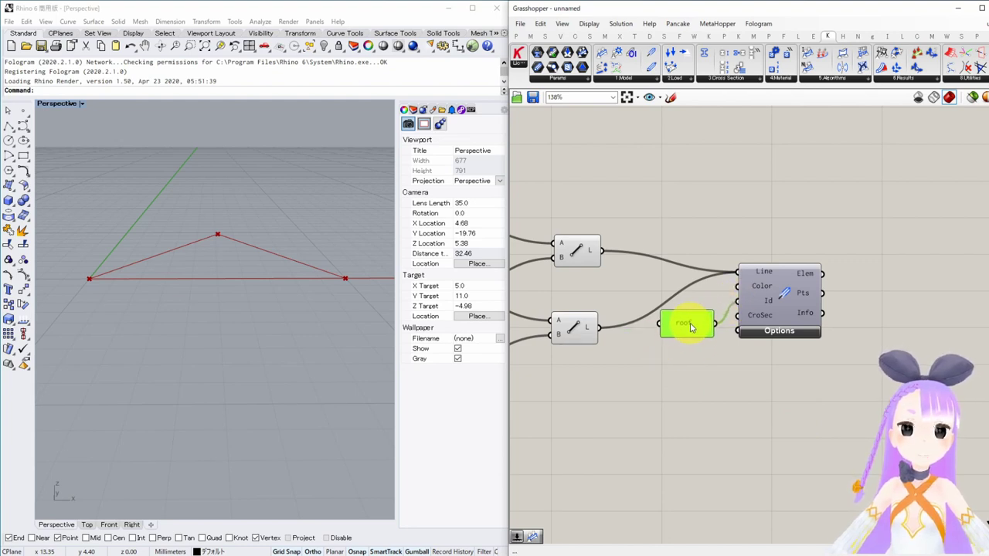
{"action": "left_click", "coordinate": [757, 286]}
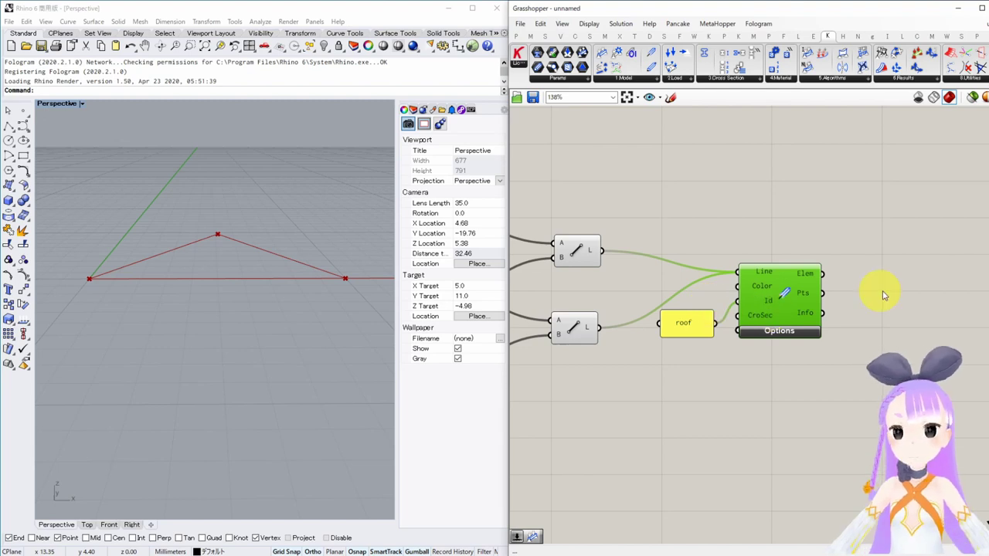
- Add a Karamba3D Assemble Model component in the free space beyond the Line to Beam component
{"action": "scroll", "coordinate": [850, 293], "scroll_direction": "down", "scroll_amount": 2}
{"action": "left_click_drag", "start_coordinate": [653, 344], "coordinate": [719, 269]}
{"action": "left_click", "coordinate": [796, 250]}
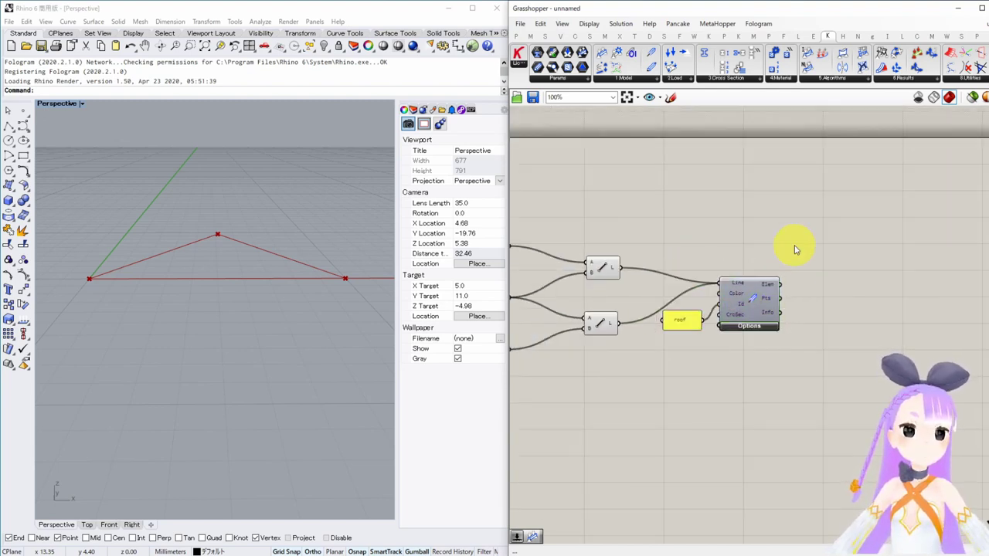
{"action": "double_click", "coordinate": [865, 278]}
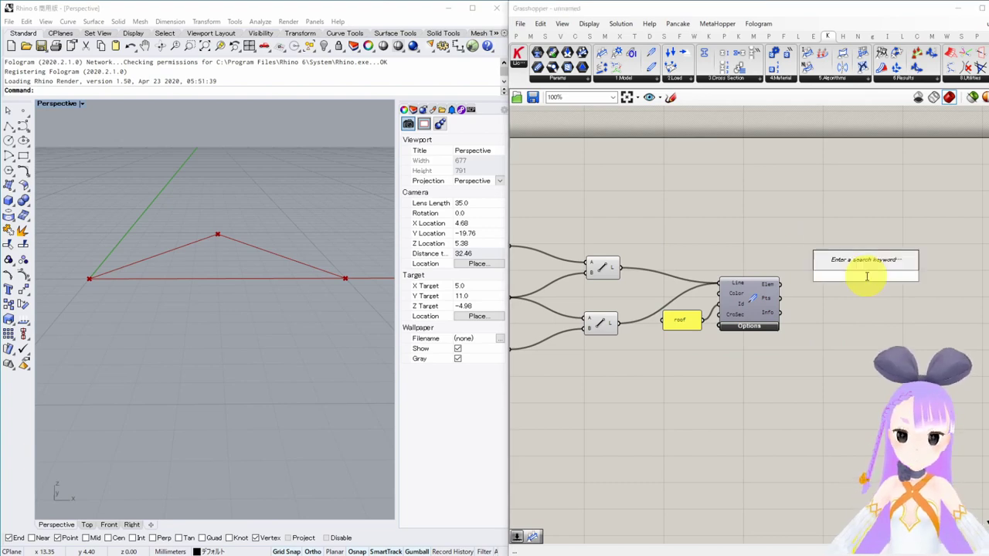
{"action": "left_click", "coordinate": [651, 80]}
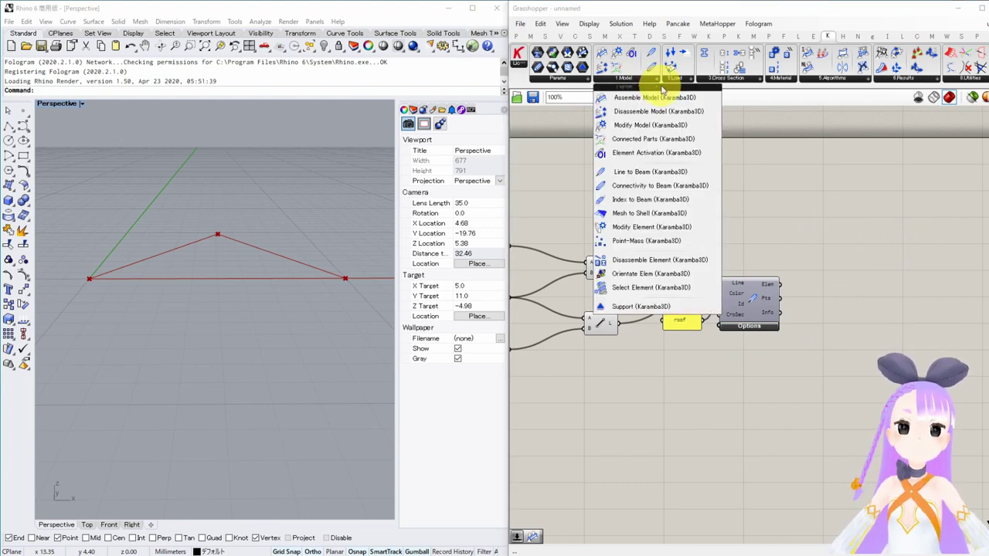
{"action": "left_click_drag", "start_coordinate": [691, 97], "coordinate": [827, 324]}
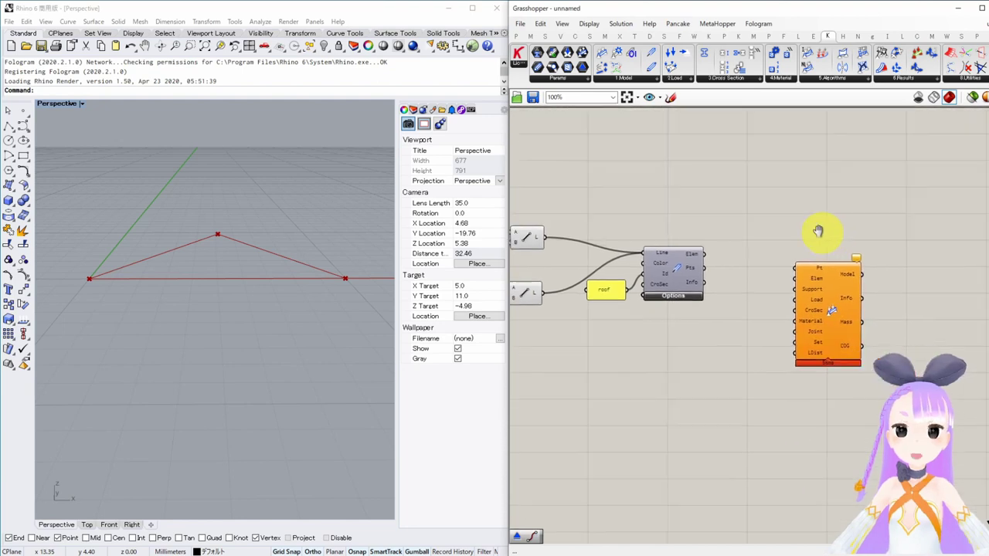
- Position the Assemble Model component beside Line to Beam and connect the Elem output to its Elem input
{"action": "scroll", "coordinate": [728, 227], "scroll_direction": "up", "scroll_amount": 1}
{"action": "left_click", "coordinate": [745, 294]}
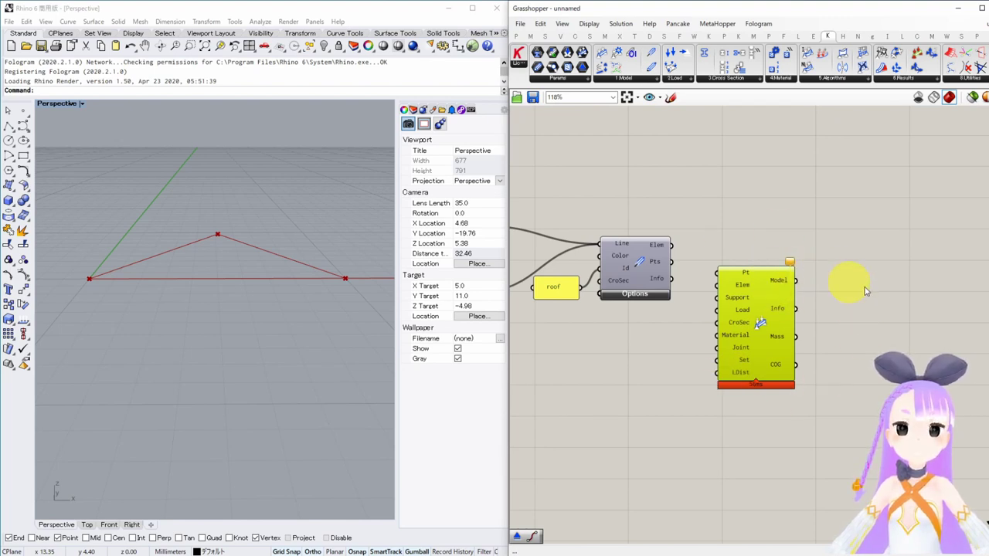
{"action": "left_click_drag", "start_coordinate": [761, 334], "coordinate": [784, 309]}
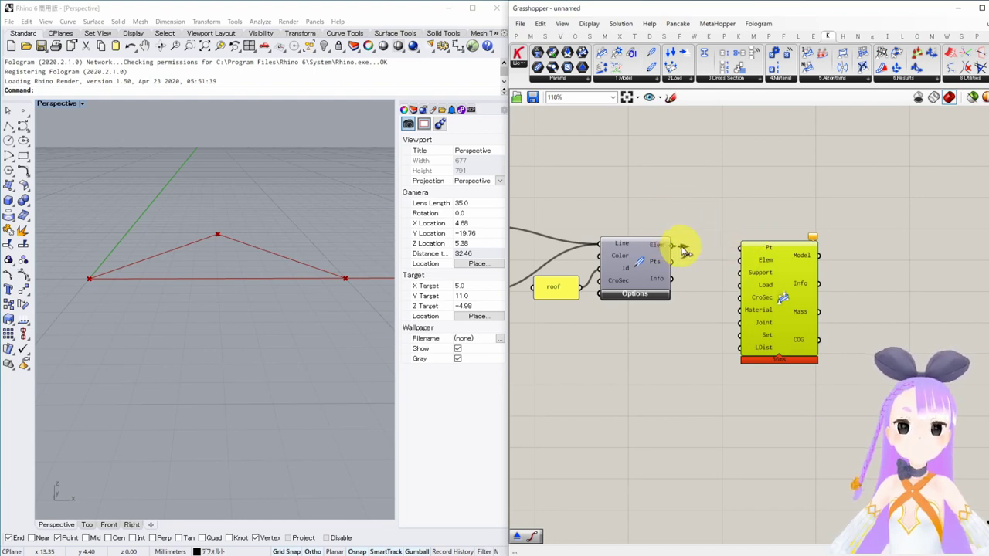
{"action": "left_click_drag", "start_coordinate": [683, 249], "coordinate": [741, 261]}
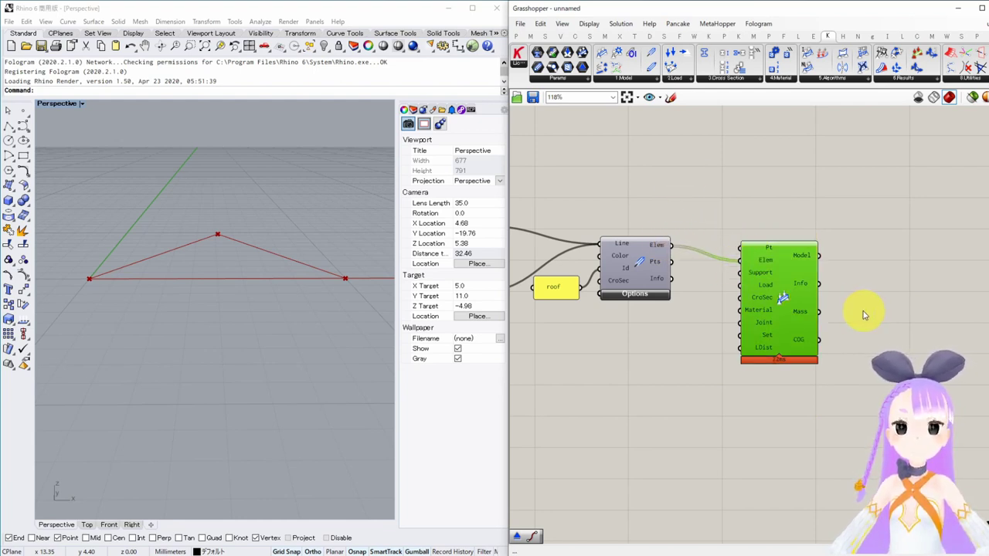
{"action": "left_click_drag", "start_coordinate": [774, 352], "coordinate": [757, 360]}
- Add a Karamba3D Model View component beside Assemble Model and connect the Model output to its Model input
{"action": "left_click", "coordinate": [910, 80]}
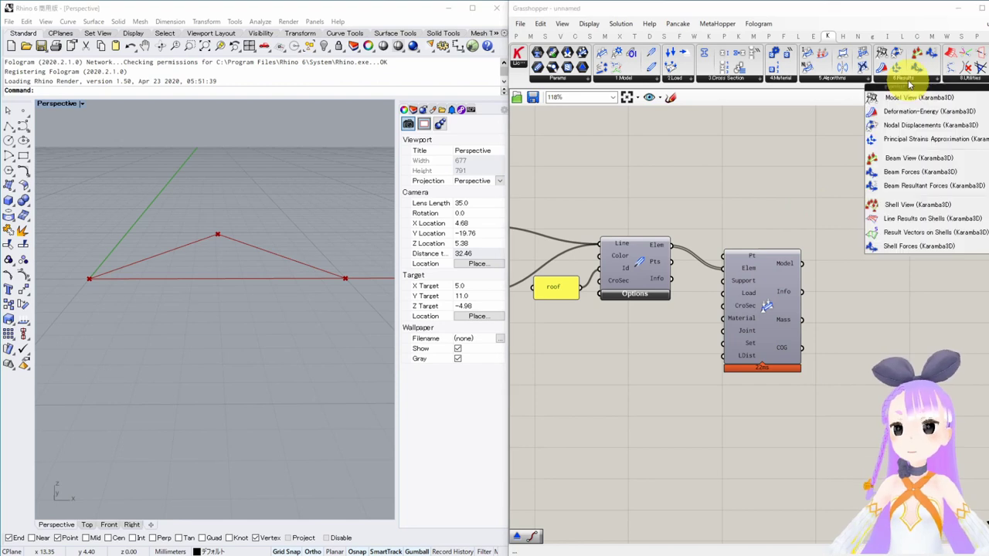
{"action": "left_click_drag", "start_coordinate": [915, 97], "coordinate": [888, 309]}
{"action": "right_click_drag", "start_coordinate": [945, 324], "coordinate": [844, 278]}
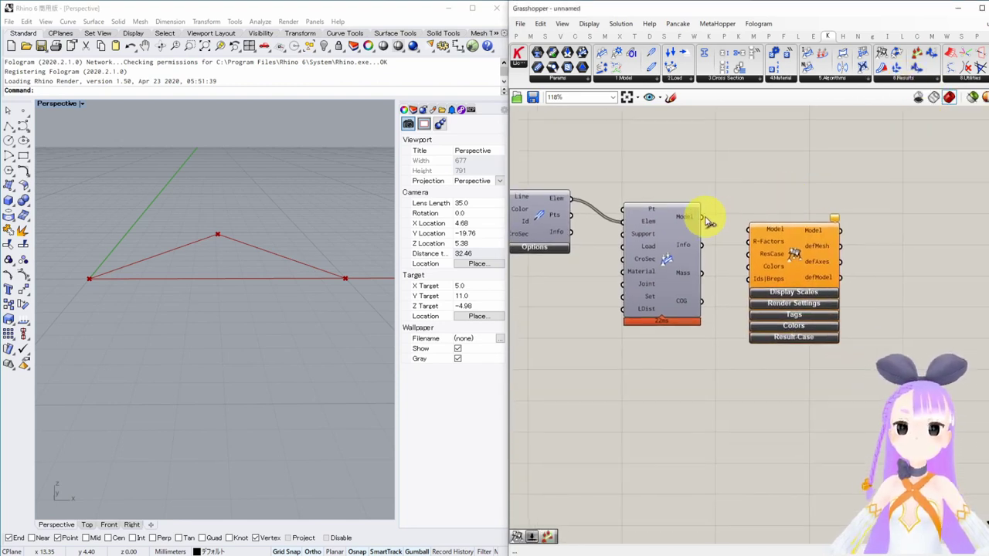
{"action": "left_click_drag", "start_coordinate": [705, 218], "coordinate": [749, 229]}
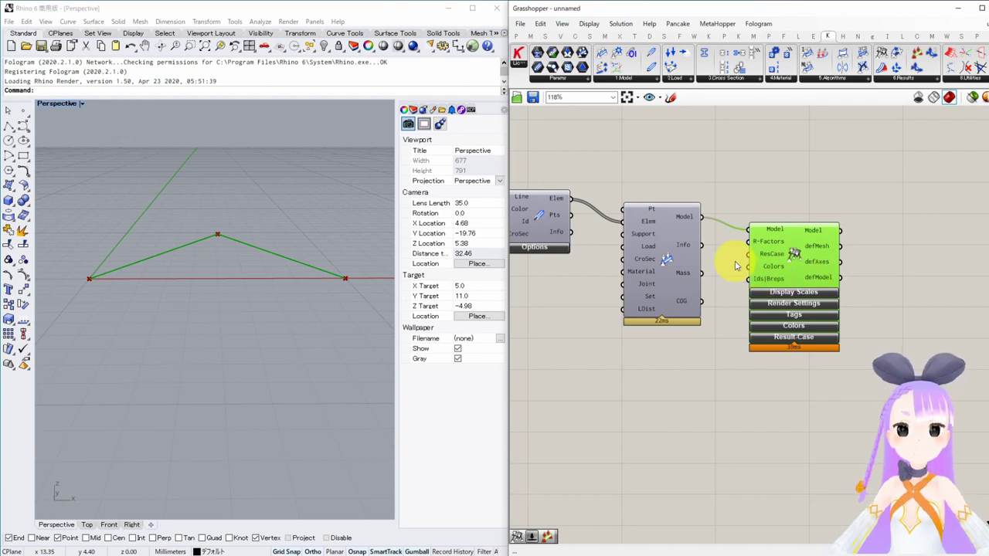
{"action": "left_click_drag", "start_coordinate": [794, 262], "coordinate": [803, 278]}
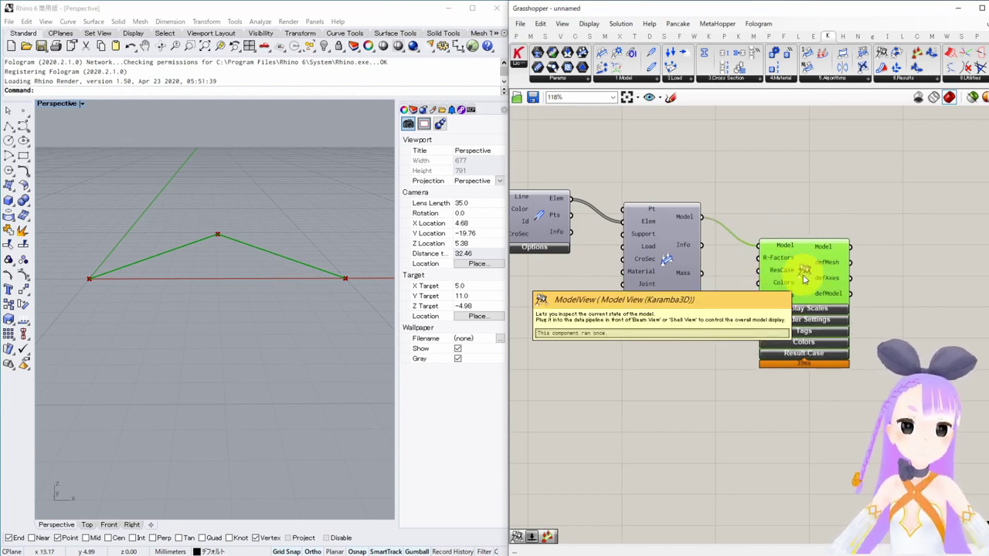
- Examine the Model View component's preview of the two beams in the Rhino perspective viewport
{"action": "left_click", "coordinate": [848, 214]}
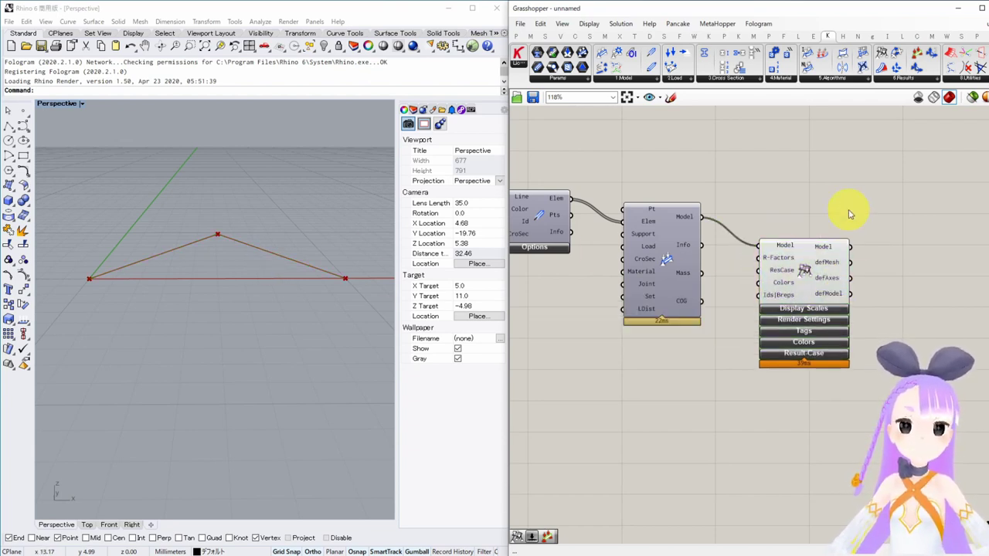
{"action": "left_click", "coordinate": [801, 271]}
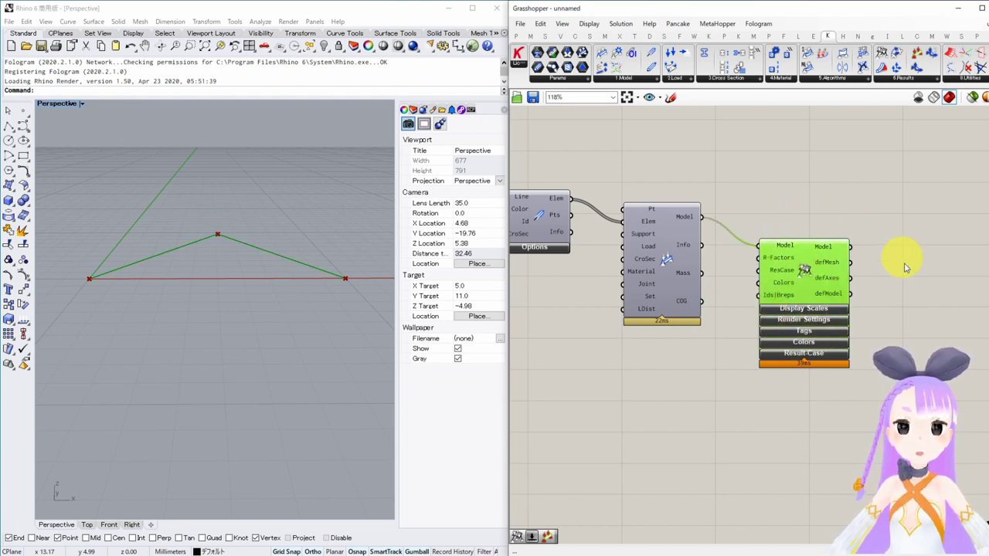
{"action": "right_click_drag", "start_coordinate": [363, 303], "coordinate": [247, 278]}
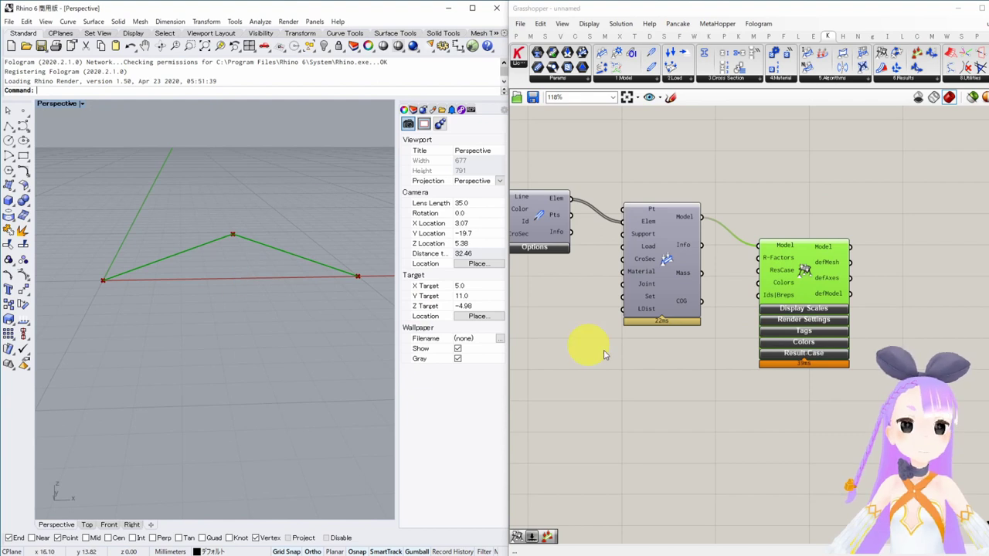
- Expand the Model View component's Display Scales section and move the Assemble Model component slightly lower
{"action": "left_click", "coordinate": [733, 397]}
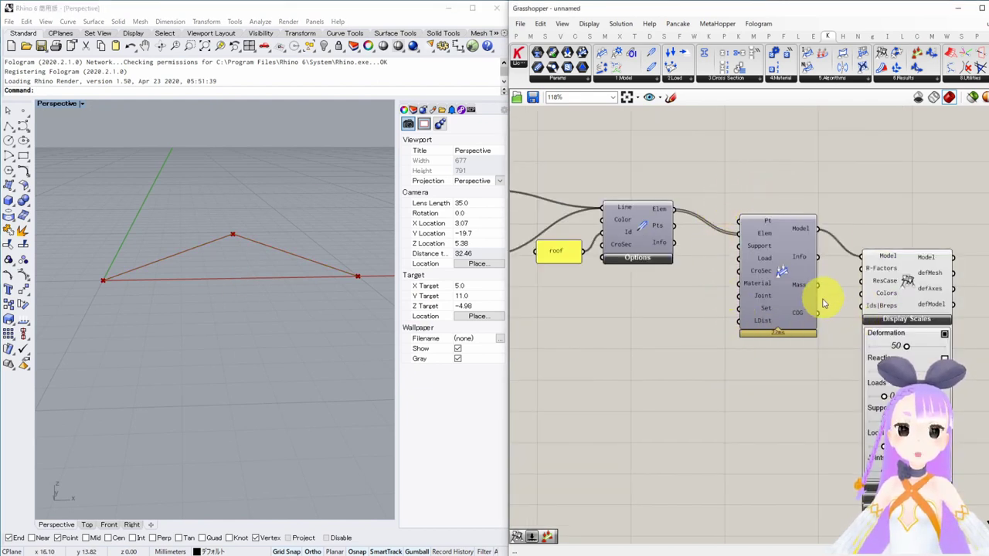
{"action": "left_click", "coordinate": [789, 307]}
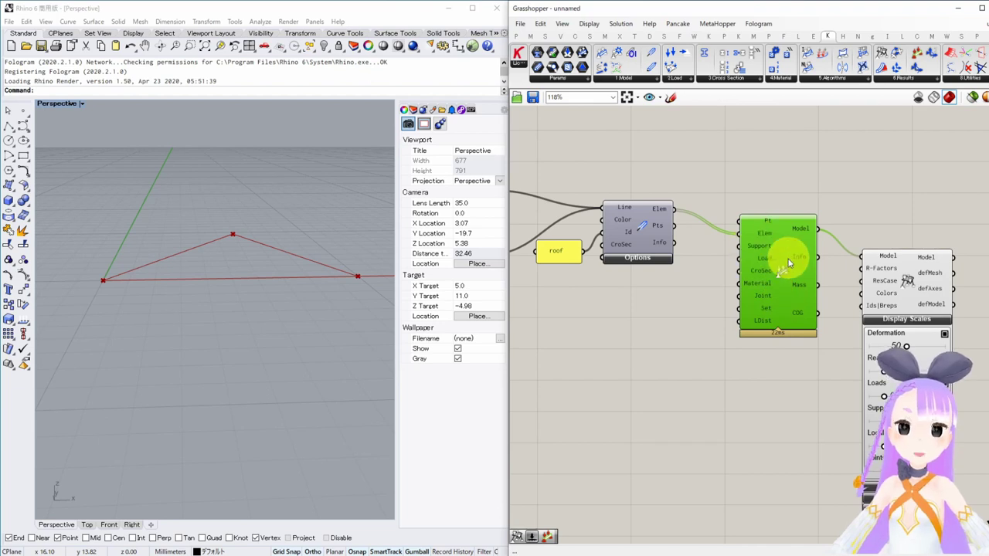
{"action": "left_click_drag", "start_coordinate": [785, 250], "coordinate": [783, 285]}
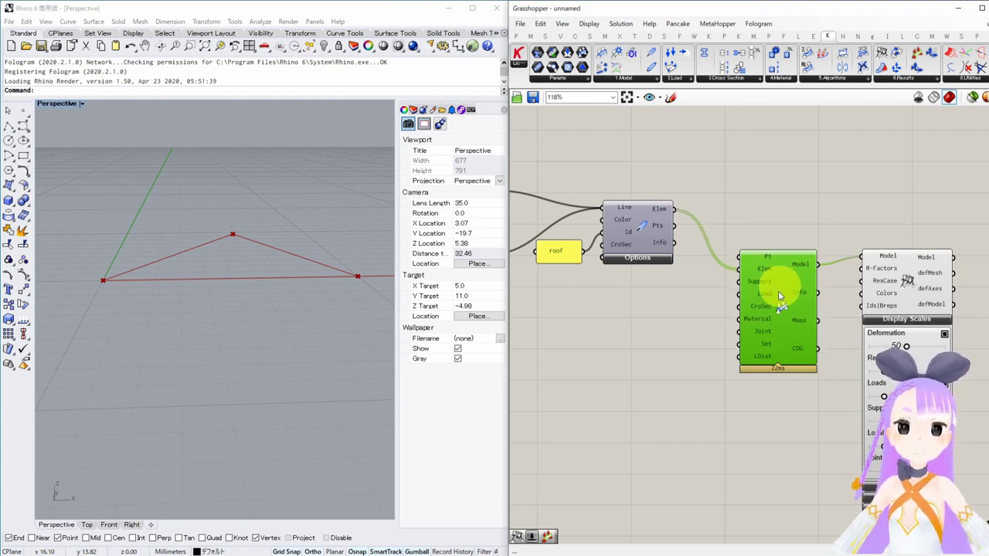
- Add a Karamba3D Support component below the Line to Beam component for the structure's end points
{"action": "left_click", "coordinate": [629, 365]}
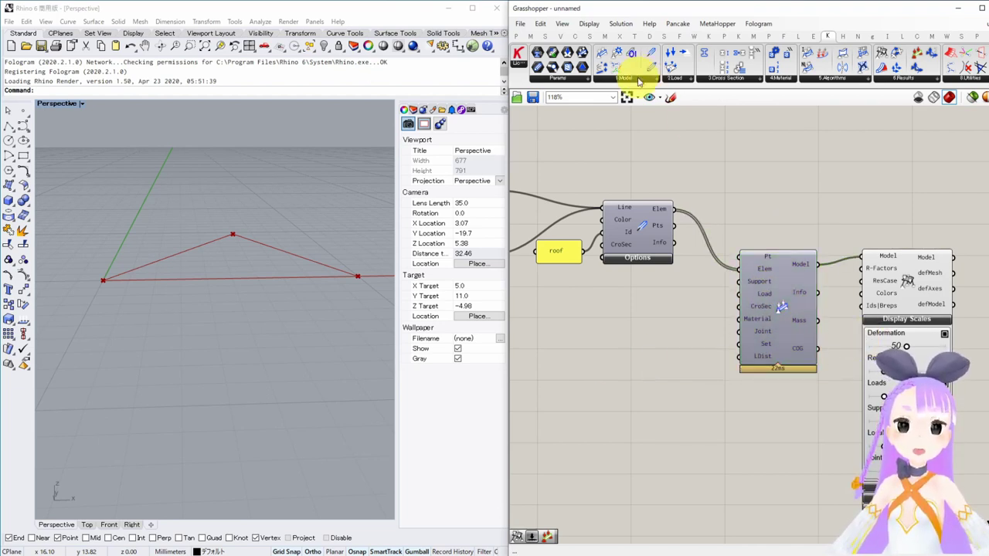
{"action": "left_click", "coordinate": [639, 80]}
{"action": "left_click_drag", "start_coordinate": [686, 305], "coordinate": [619, 356]}
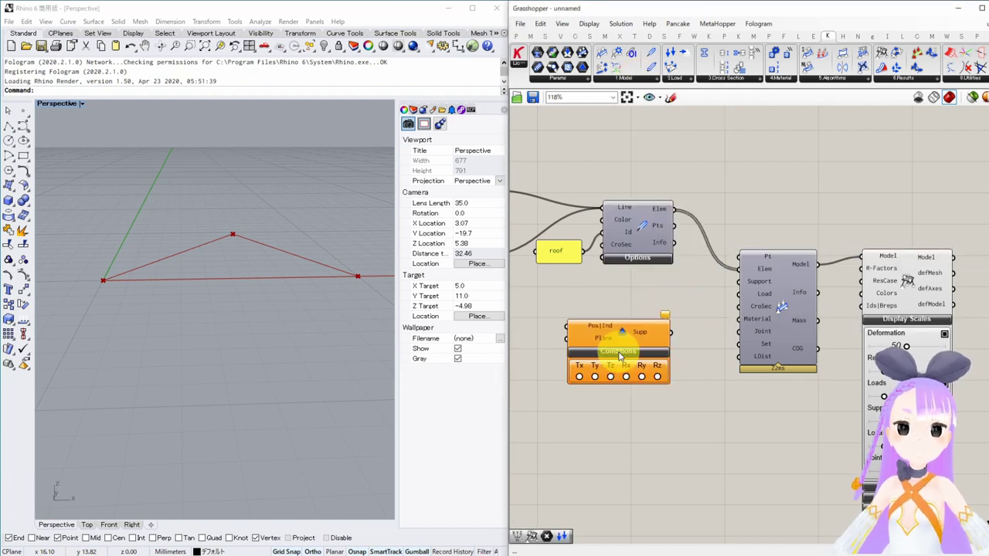
{"action": "right_click_drag", "start_coordinate": [671, 316], "coordinate": [693, 319]}
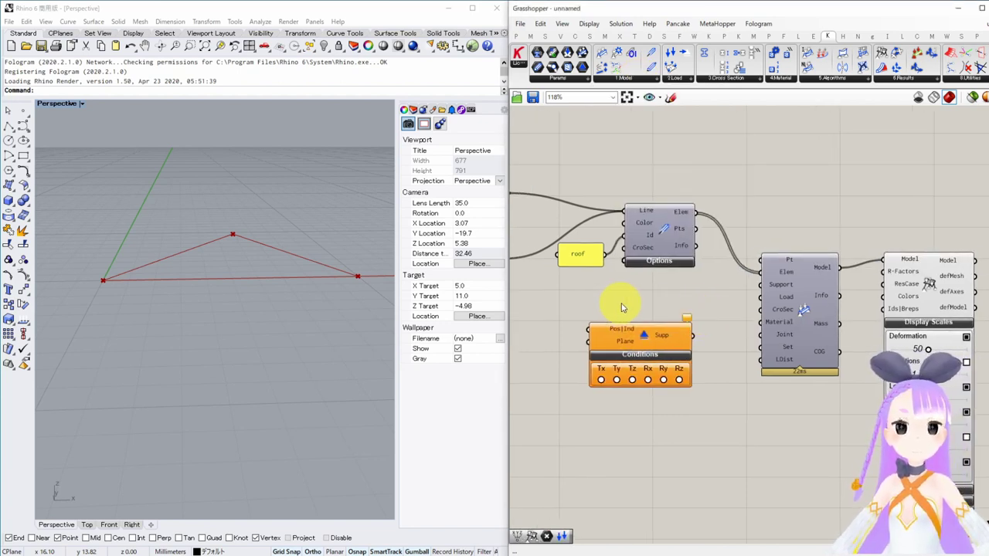
{"action": "right_click_drag", "start_coordinate": [624, 306], "coordinate": [728, 300]}
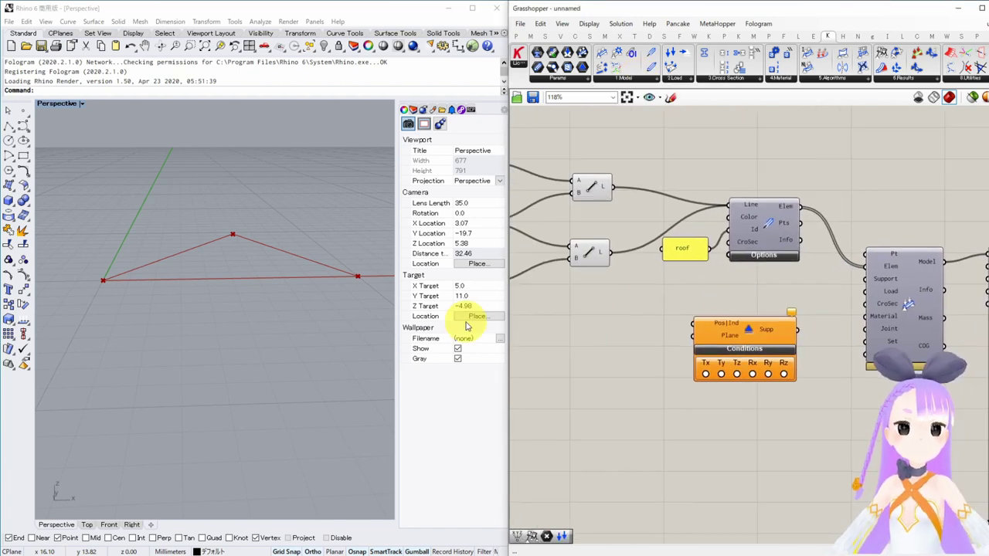
{"action": "left_click", "coordinate": [100, 269]}
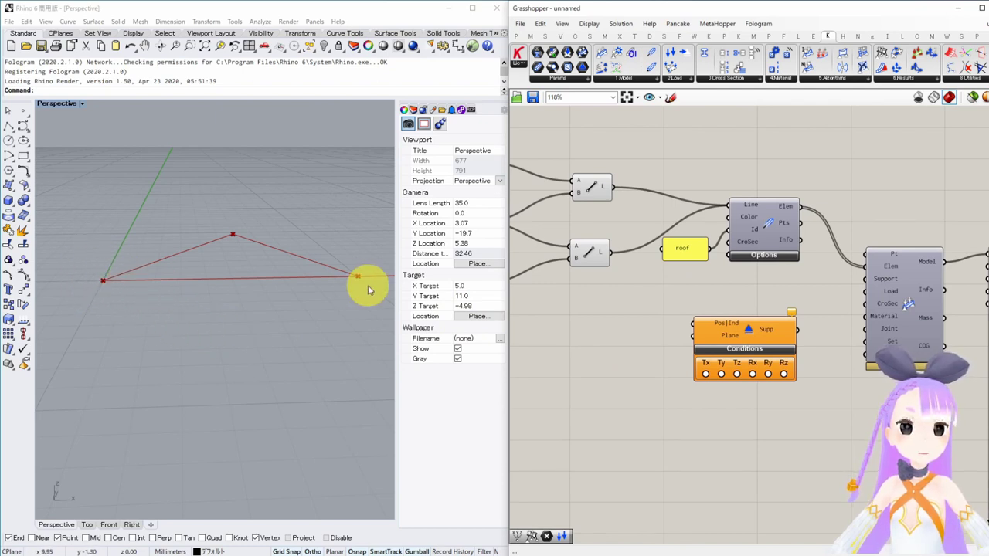
- Fix the Tx, Ty, Tz and Rx conditions on the Support component
{"action": "right_click_drag", "start_coordinate": [596, 321], "coordinate": [641, 315]}
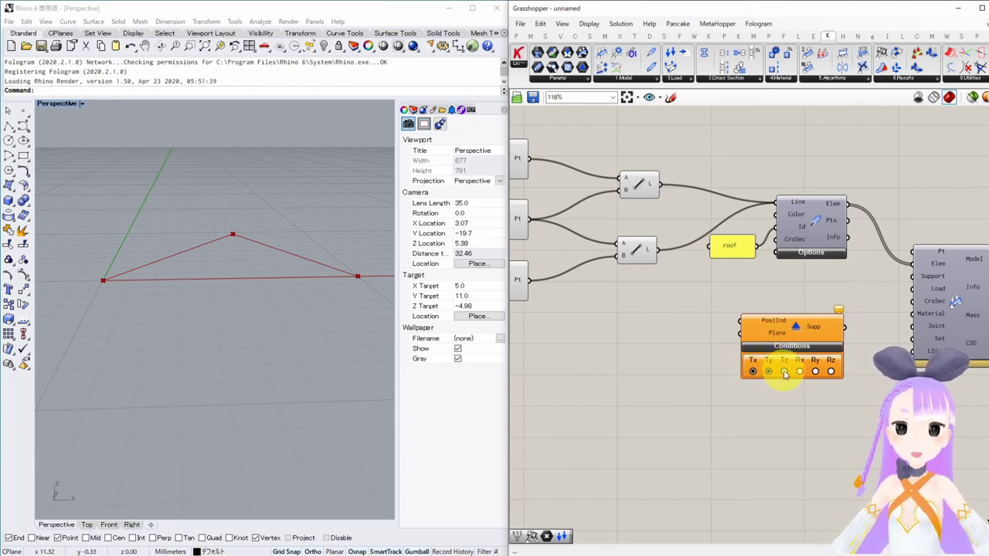
{"action": "left_click", "coordinate": [784, 371]}
{"action": "left_click", "coordinate": [799, 371]}
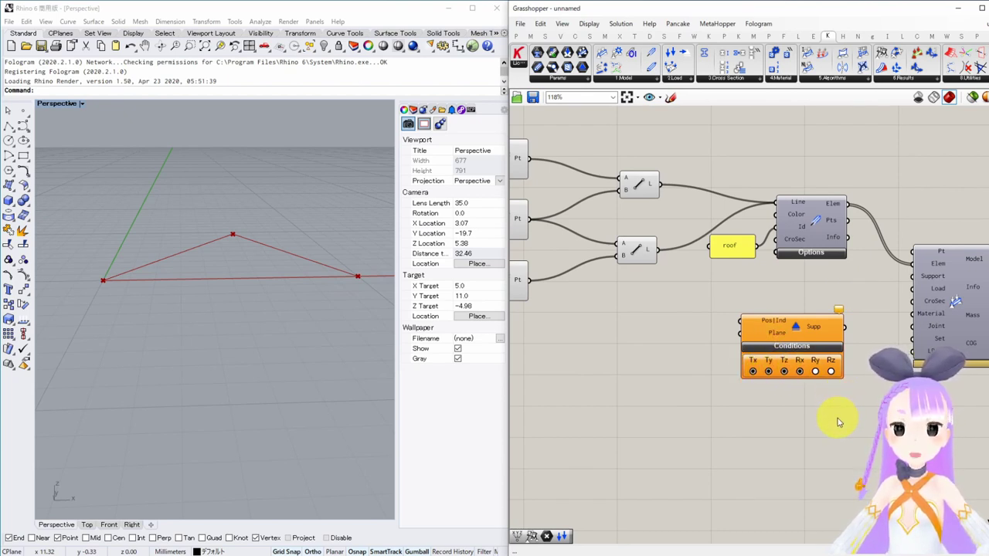
- Duplicate the Support component below the original and release the Tx condition on the copy
{"action": "left_click_drag", "start_coordinate": [806, 337], "coordinate": [805, 421], "text": "alt"}
{"action": "right_click_drag", "start_coordinate": [794, 482], "coordinate": [786, 465]}
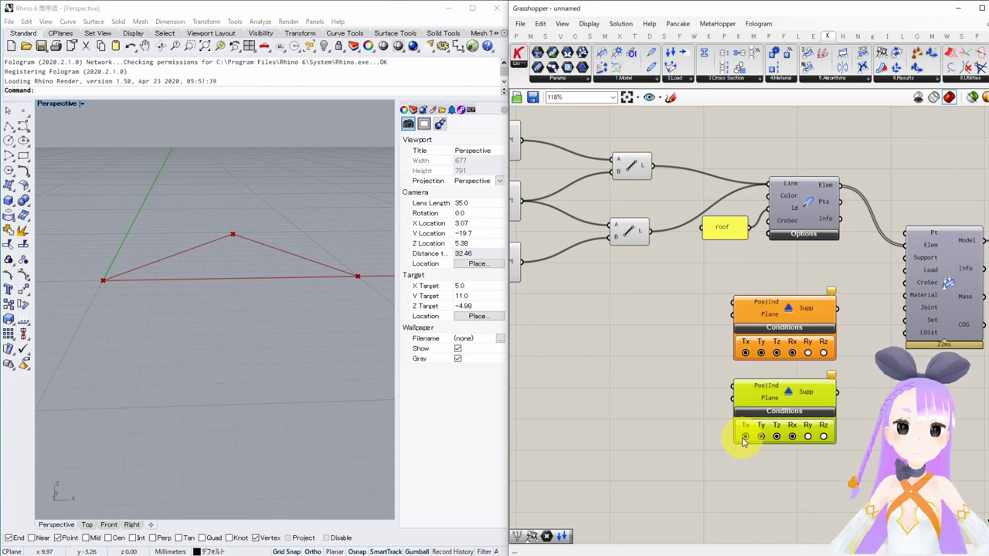
{"action": "scroll", "coordinate": [684, 347], "scroll_direction": "down", "scroll_amount": 2}
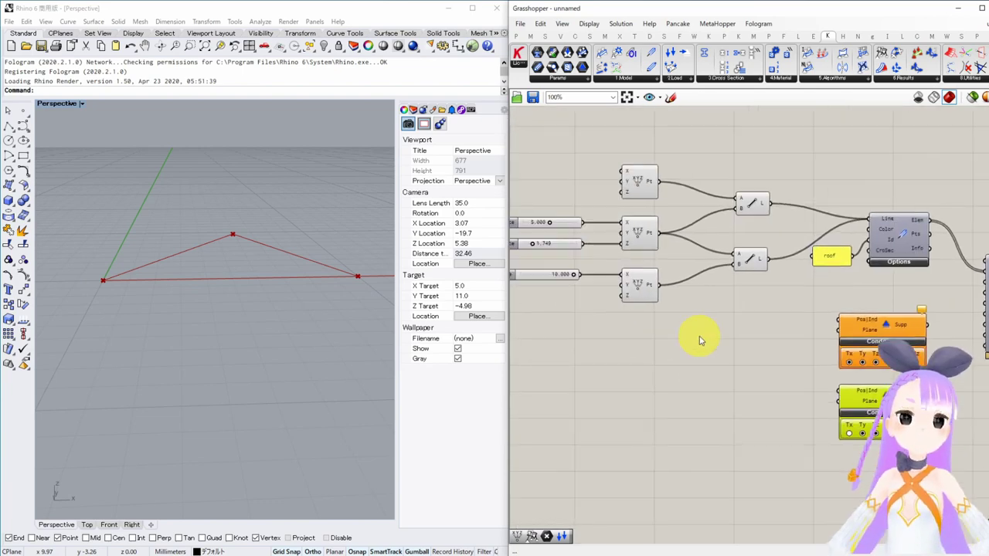
{"action": "scroll", "coordinate": [763, 354], "scroll_direction": "up", "scroll_amount": 2}
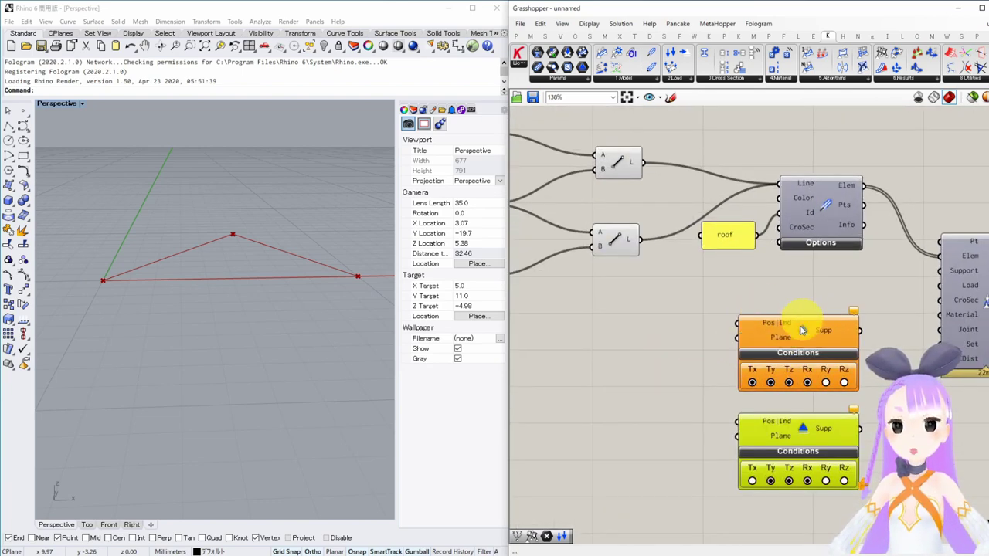
- Connect the first Construct Point to the upper Support's Pos|Ind input and the third Construct Point to the lower Support's
{"action": "scroll", "coordinate": [698, 309], "scroll_direction": "down", "scroll_amount": 1}
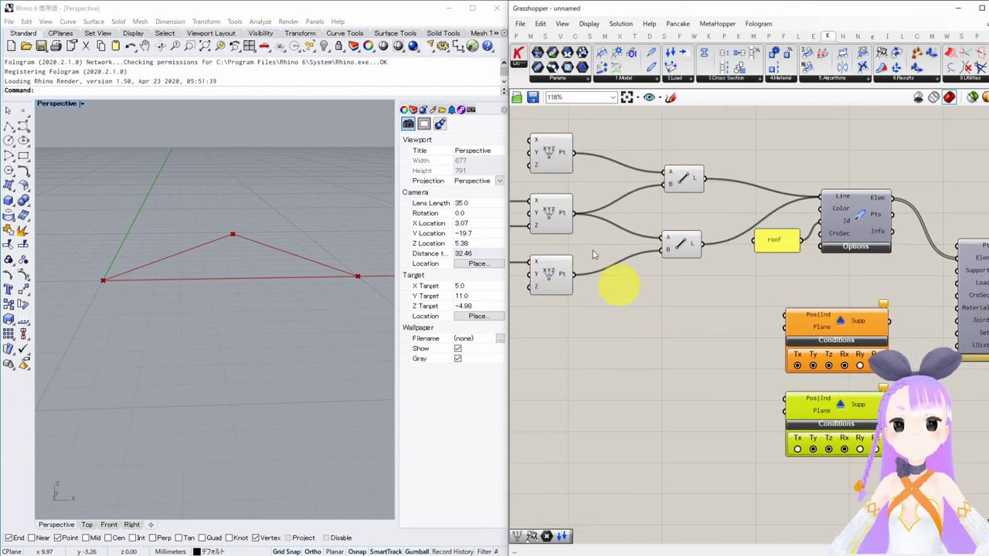
{"action": "left_click", "coordinate": [547, 157]}
{"action": "left_click_drag", "start_coordinate": [573, 152], "coordinate": [781, 322]}
{"action": "right_click_drag", "start_coordinate": [765, 329], "coordinate": [774, 262]}
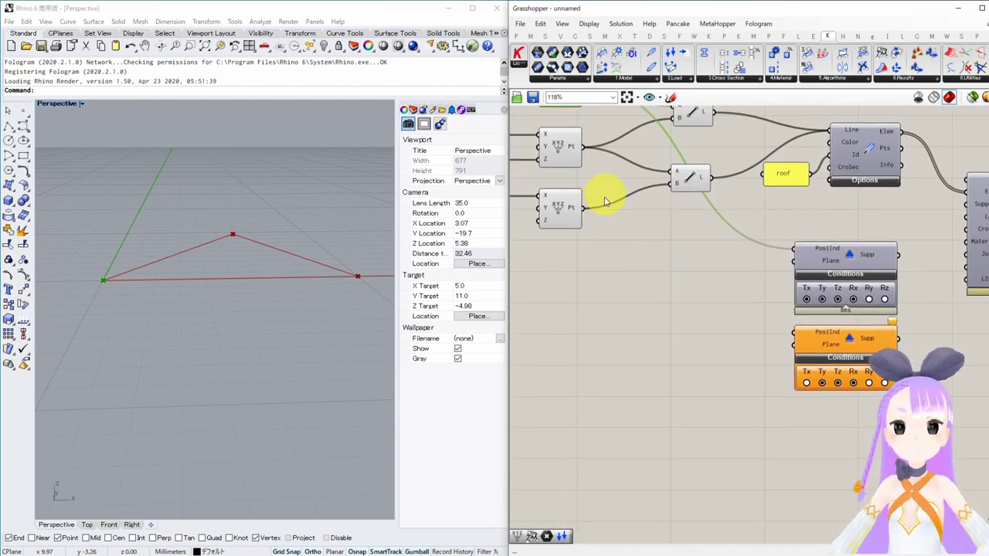
{"action": "left_click_drag", "start_coordinate": [587, 215], "coordinate": [782, 332]}
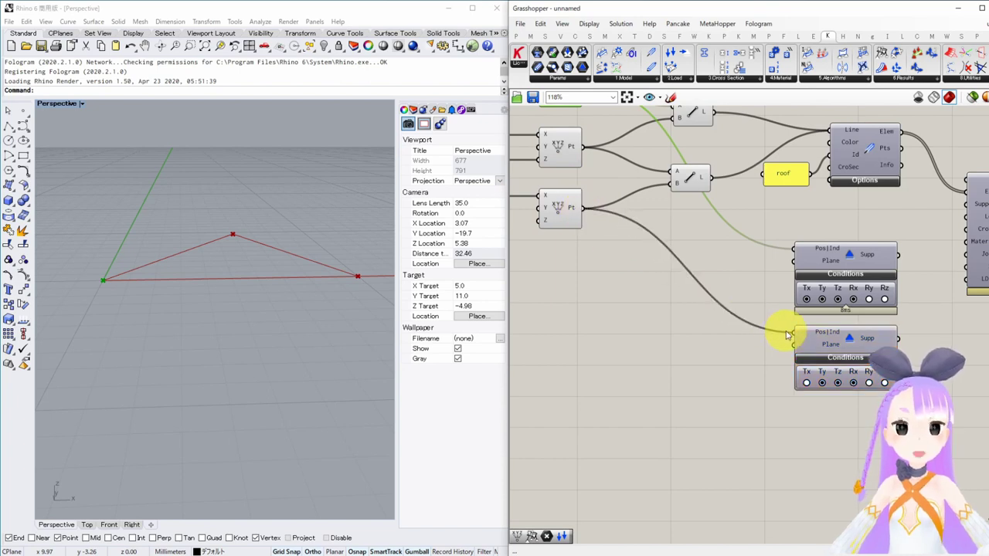
{"action": "left_click", "coordinate": [823, 337]}
- Connect the Supp outputs of both Support components to the Support input of the Assemble Model component
{"action": "right_click_drag", "start_coordinate": [938, 333], "coordinate": [727, 357]}
{"action": "left_click", "coordinate": [771, 345]}
{"action": "left_click_drag", "start_coordinate": [687, 268], "coordinate": [756, 217]}
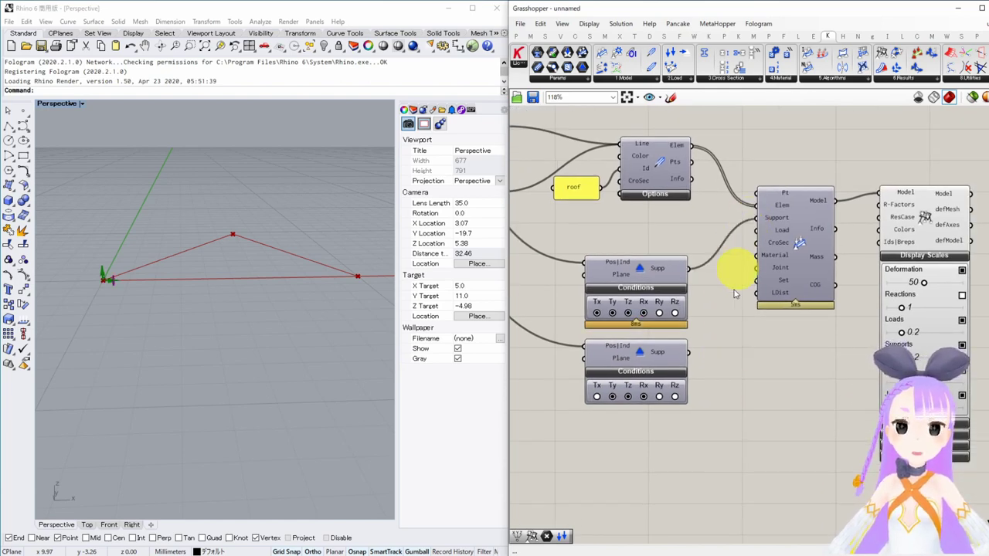
{"action": "left_click_drag", "start_coordinate": [690, 353], "coordinate": [757, 219], "text": "shift"}
- Examine the support symbols at both ends of the roof structure in the Rhino perspective view
{"action": "scroll", "coordinate": [127, 284], "scroll_direction": "up", "scroll_amount": 3}
{"action": "right_click_drag", "start_coordinate": [126, 286], "coordinate": [169, 328]}
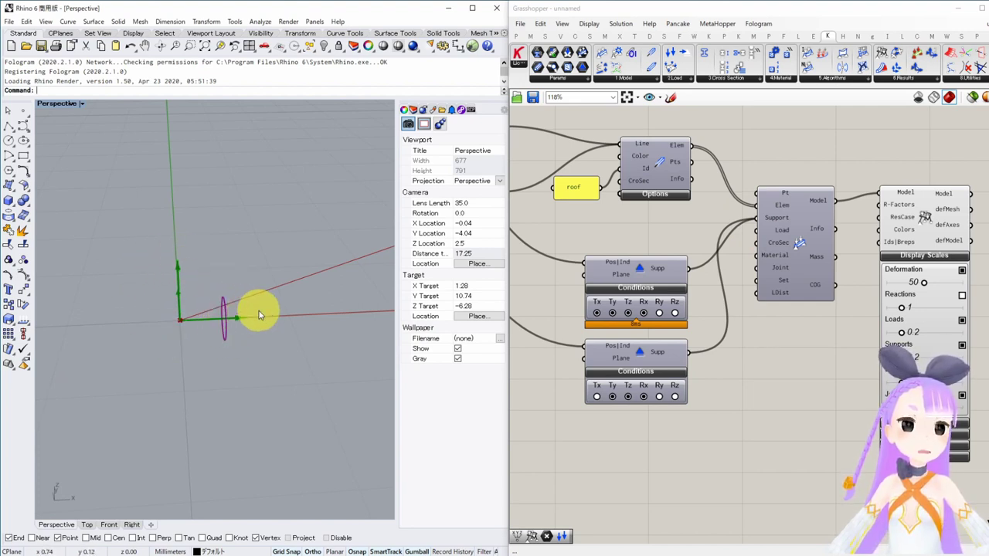
{"action": "scroll", "coordinate": [258, 312], "scroll_direction": "down", "scroll_amount": 5}
{"action": "mouse_move", "coordinate": [258, 312]}
{"action": "right_mouse_down"}
{"action": "mouse_move", "coordinate": [211, 327]}
{"action": "mouse_move", "coordinate": [269, 331]}
{"action": "mouse_move", "coordinate": [271, 322]}
{"action": "right_mouse_up"}
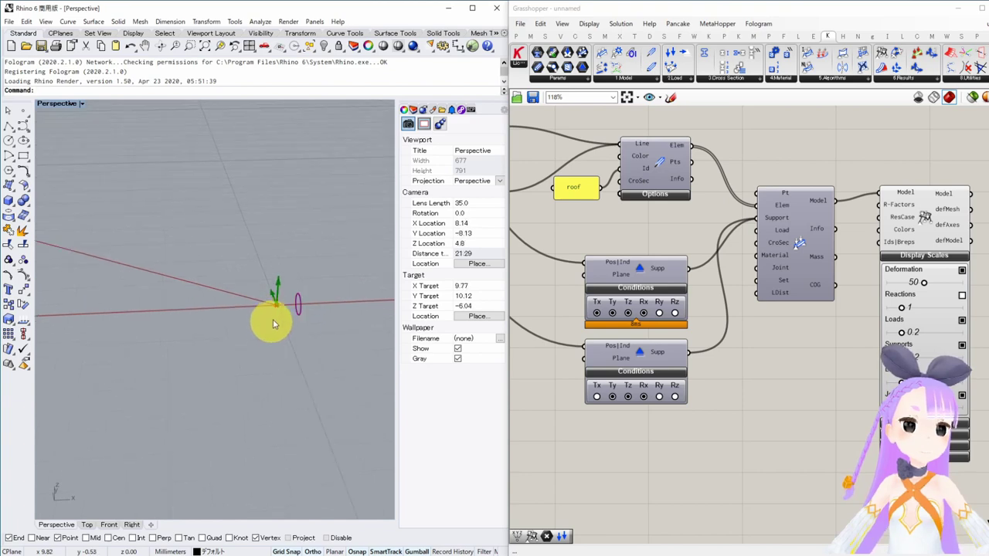
{"action": "scroll", "coordinate": [274, 317], "scroll_direction": "up", "scroll_amount": 5}
{"action": "scroll", "coordinate": [282, 313], "scroll_direction": "down", "scroll_amount": 1}
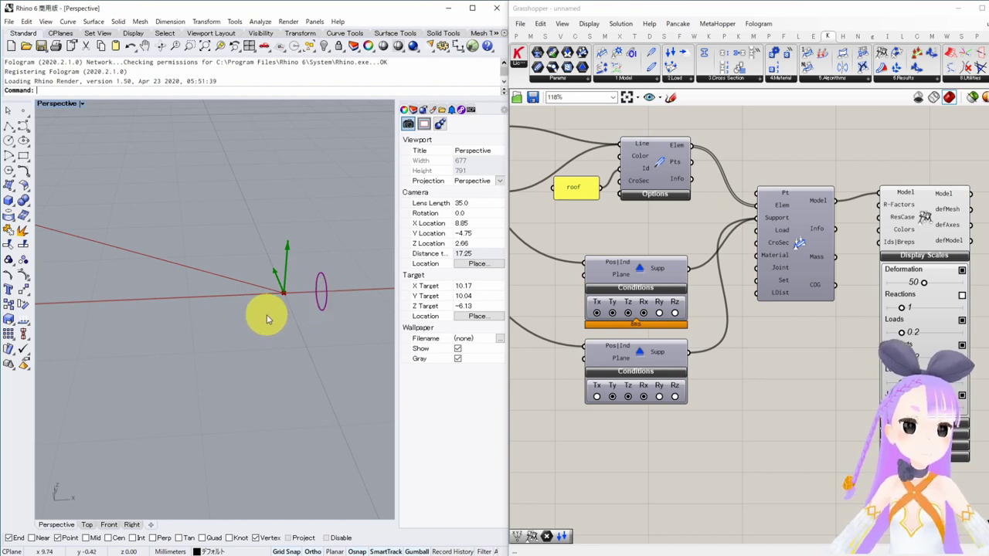
{"action": "mouse_move", "coordinate": [266, 319]}
{"action": "right_mouse_down"}
{"action": "mouse_move", "coordinate": [236, 325]}
{"action": "mouse_move", "coordinate": [296, 300]}
{"action": "mouse_move", "coordinate": [255, 316]}
{"action": "right_mouse_up"}
{"action": "scroll", "coordinate": [799, 243], "scroll_direction": "down", "scroll_amount": 2}
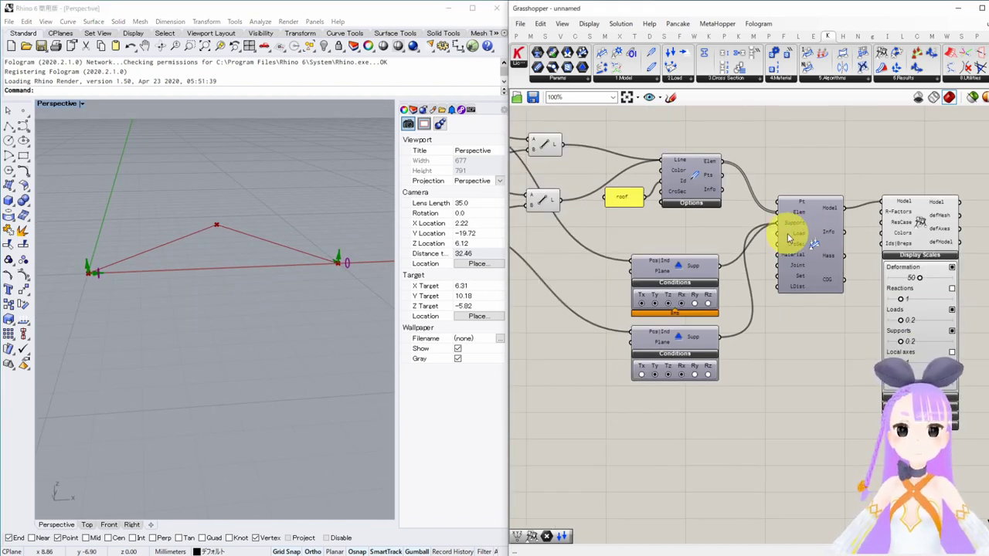
- Add a Karamba3D Loads component below the Supports and set its type of load to Uniform Line
{"action": "left_click", "coordinate": [682, 78]}
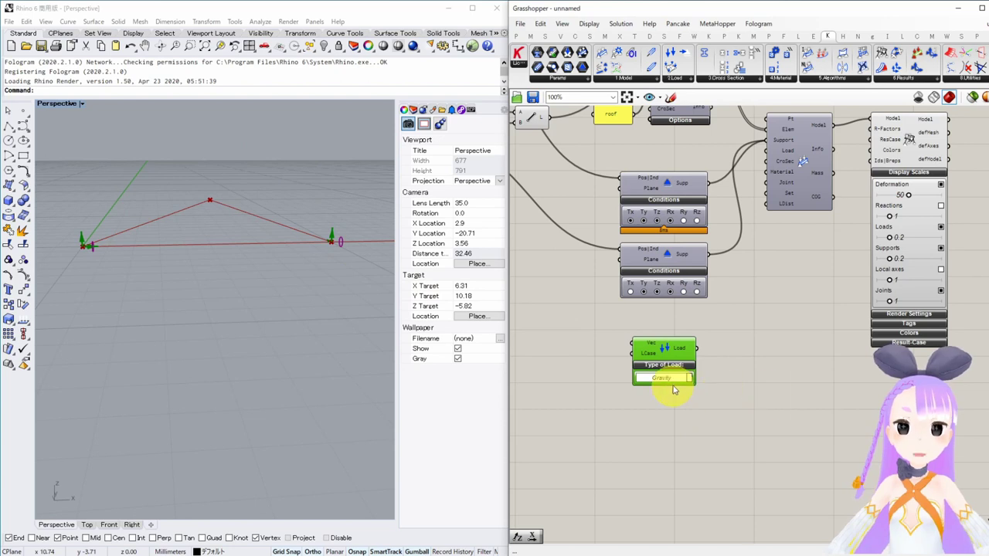
{"action": "left_click", "coordinate": [690, 379]}
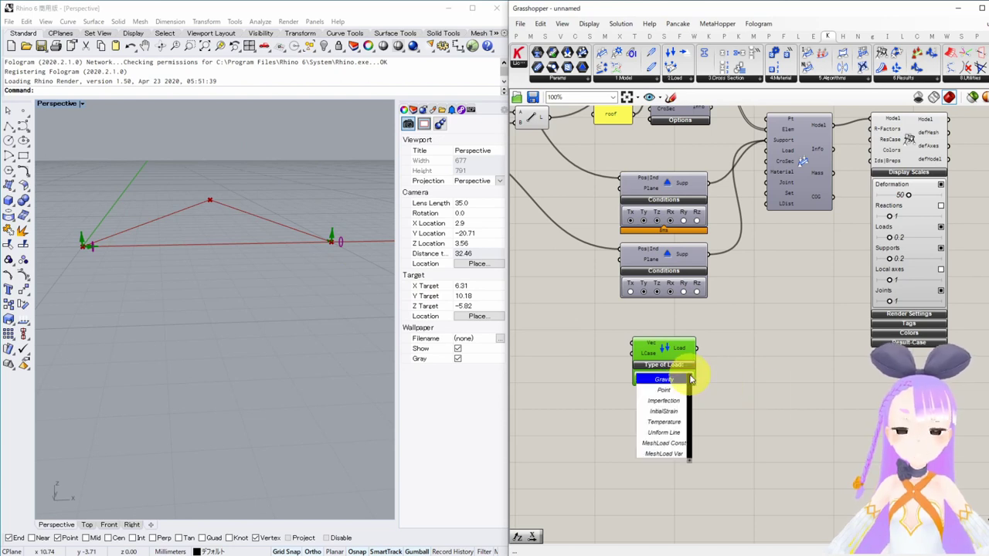
{"action": "left_click", "coordinate": [663, 432]}
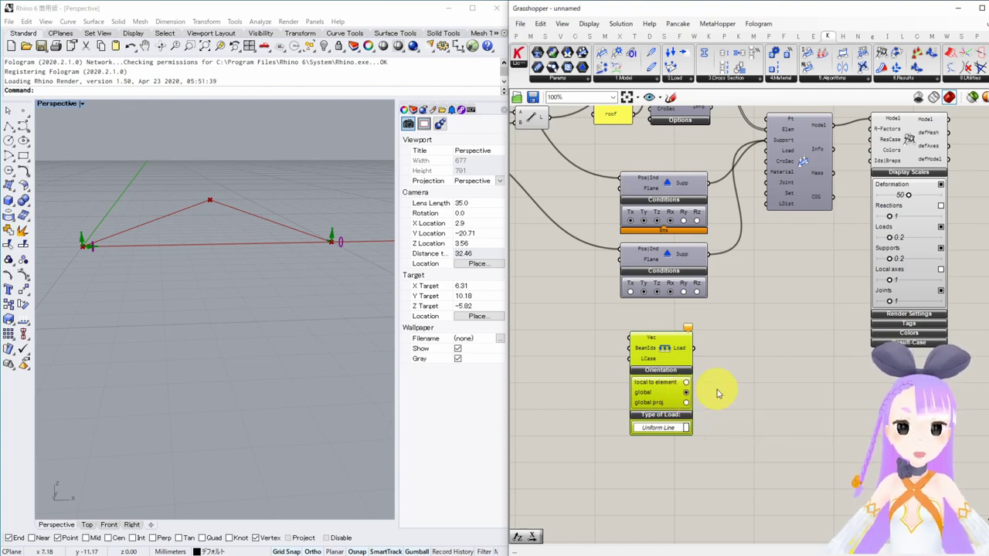
{"action": "scroll", "coordinate": [716, 394], "scroll_direction": "up", "scroll_amount": 2}
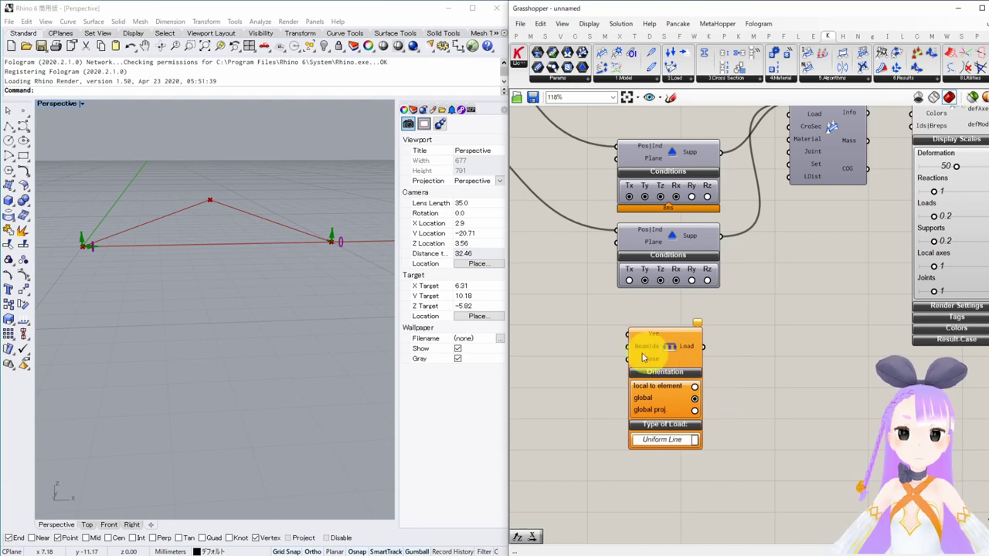
{"action": "right_click_drag", "start_coordinate": [745, 314], "coordinate": [762, 322]}
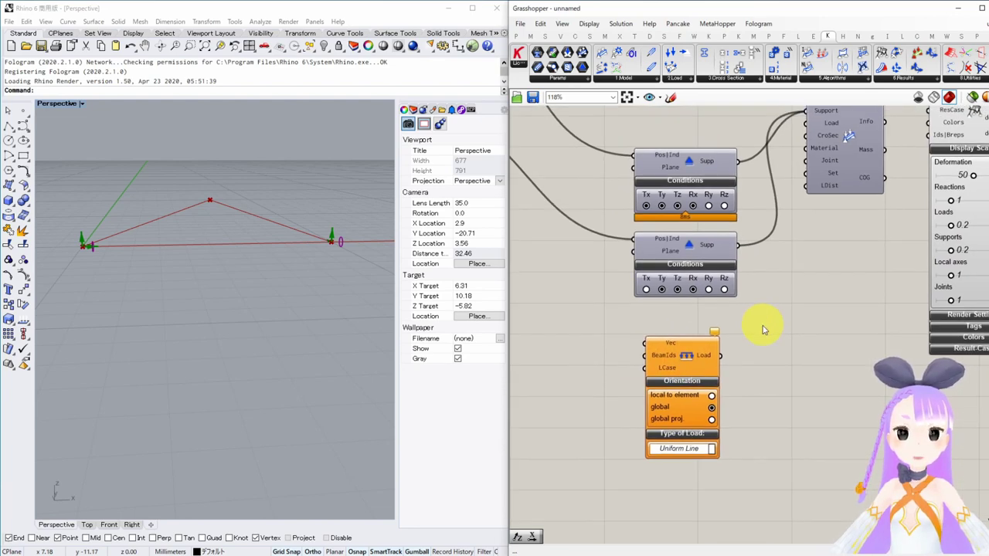
- Copy the "roof" panel beside the Uniform Line load component and connect it to the BeamIds input
{"action": "right_click_drag", "start_coordinate": [658, 246], "coordinate": [685, 309]}
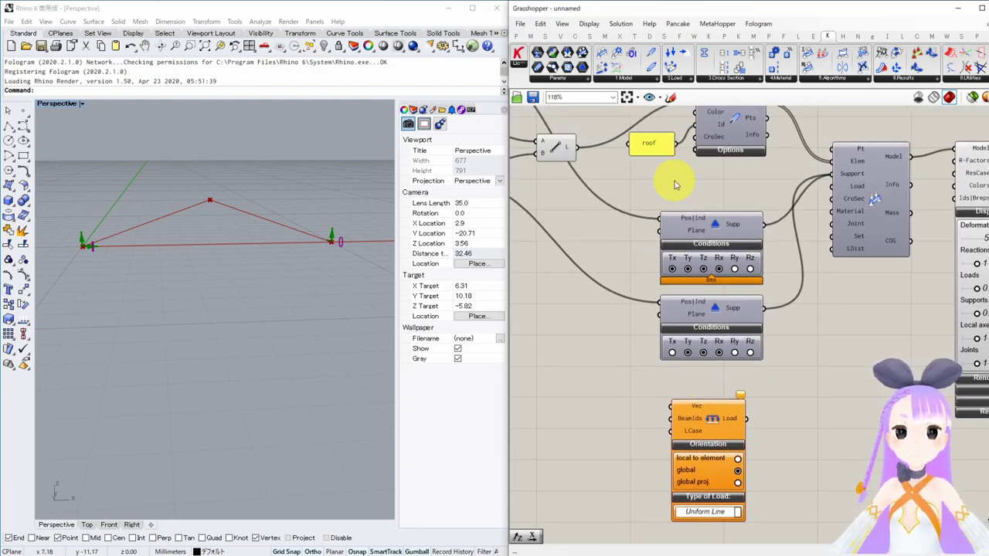
{"action": "right_click_drag", "start_coordinate": [674, 185], "coordinate": [664, 233]}
{"action": "left_click_drag", "start_coordinate": [689, 193], "coordinate": [583, 472]}
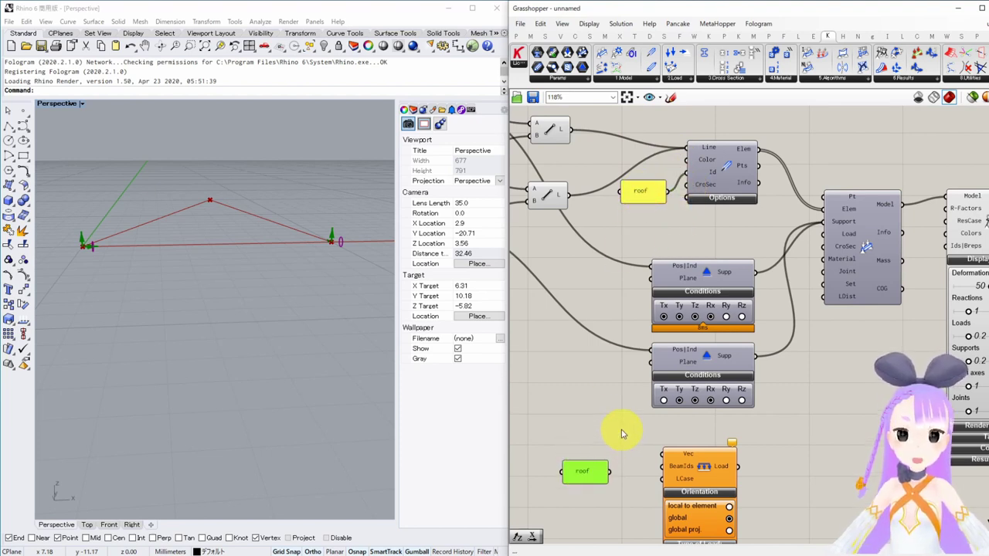
{"action": "right_click_drag", "start_coordinate": [623, 434], "coordinate": [612, 408]}
{"action": "left_click_drag", "start_coordinate": [601, 448], "coordinate": [654, 441]}
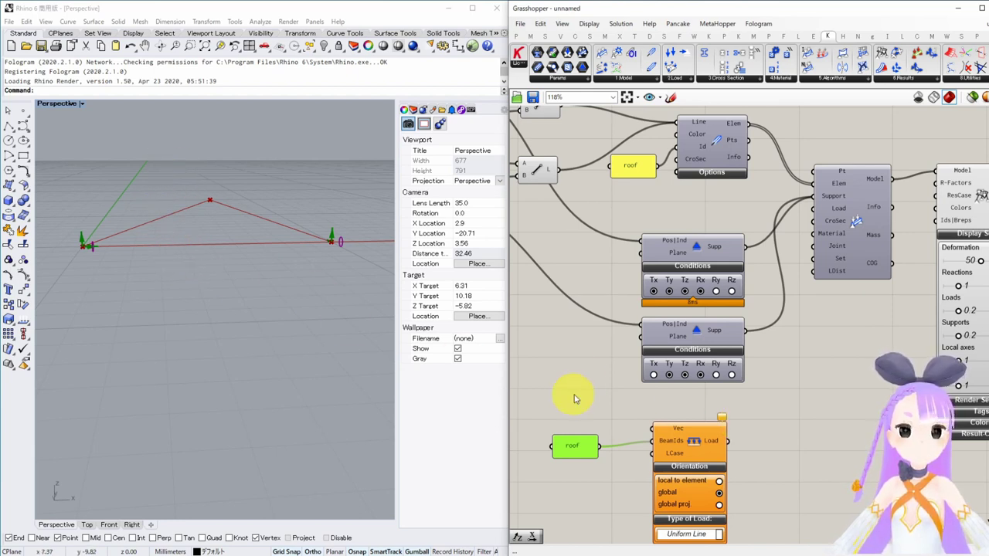
{"action": "right_click_drag", "start_coordinate": [618, 420], "coordinate": [662, 386]}
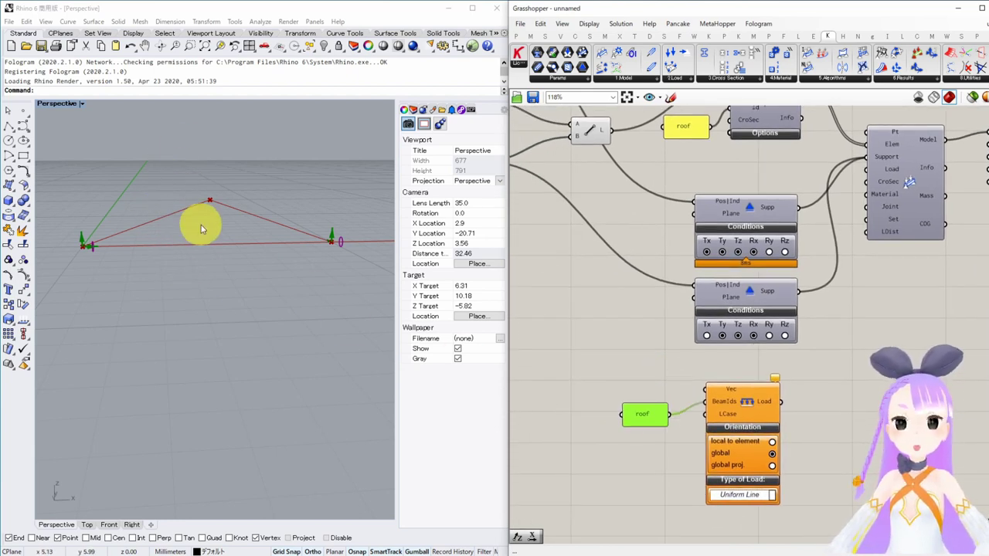
- Add a Unit Z component and place it just above the "roof" panel next to the load component
{"action": "double_click", "coordinate": [569, 394]}
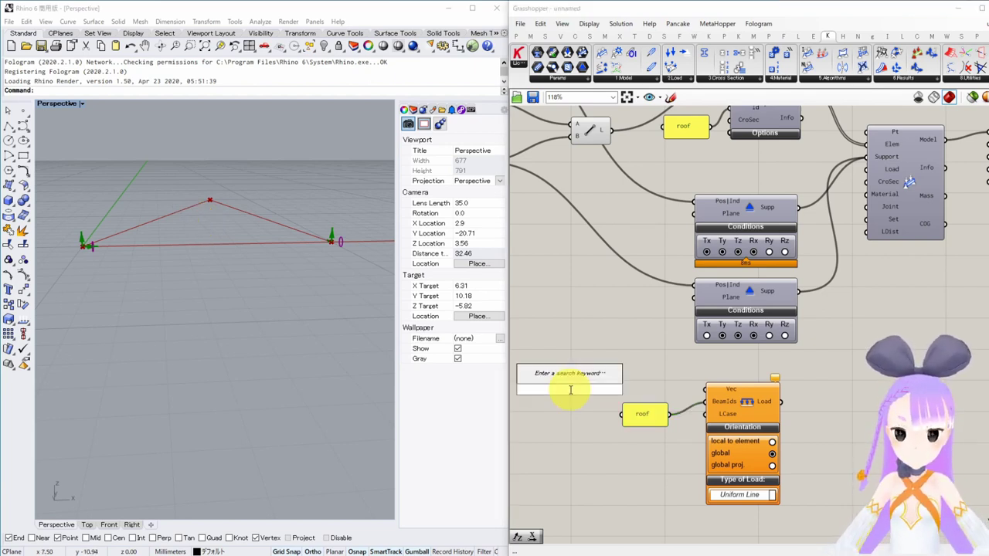
{"action": "type", "text": "unit"}
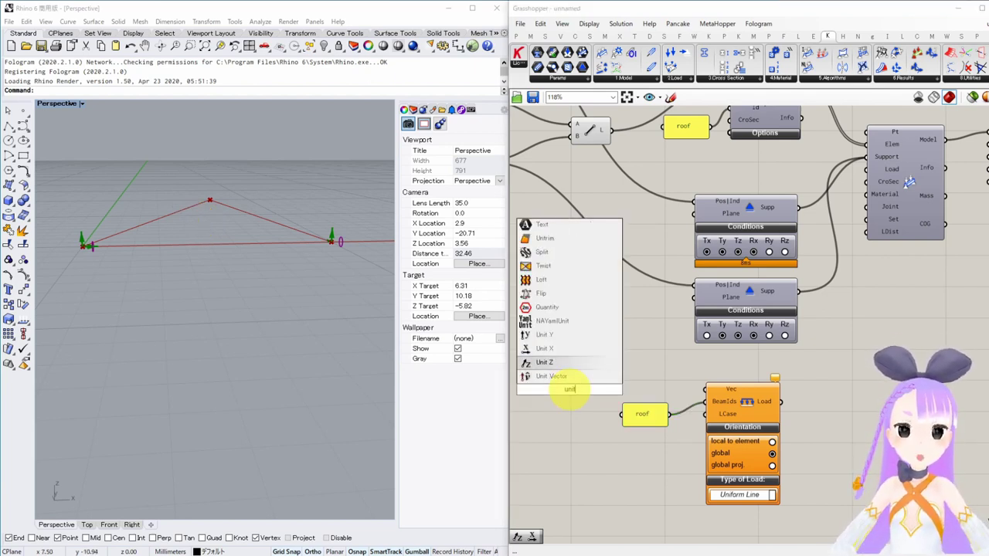
{"action": "key", "text": "Return"}
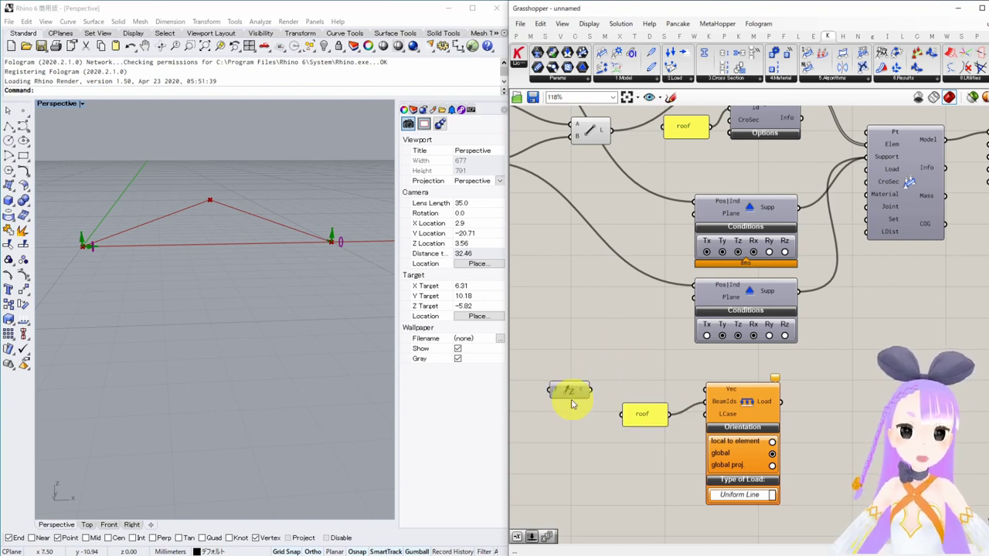
{"action": "left_click_drag", "start_coordinate": [570, 379], "coordinate": [577, 363]}
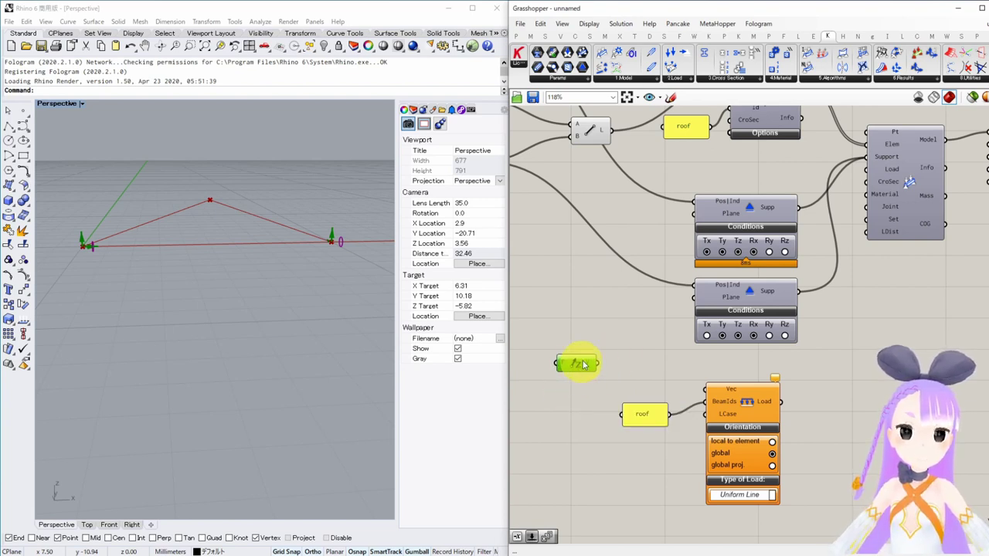
{"action": "scroll", "coordinate": [578, 363], "scroll_direction": "up", "scroll_amount": 2}
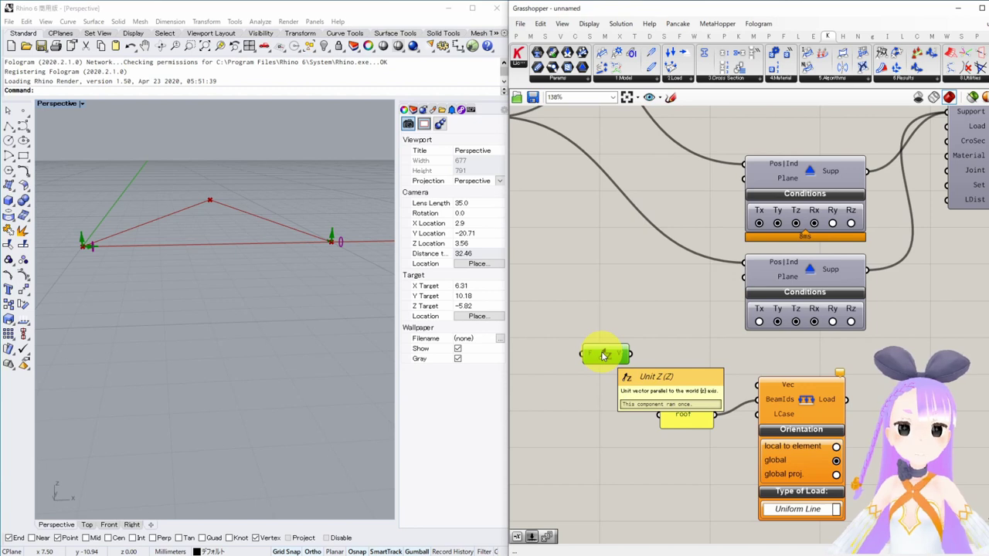
{"action": "left_click_drag", "start_coordinate": [605, 354], "coordinate": [672, 383]}
{"action": "left_click", "coordinate": [670, 314]}
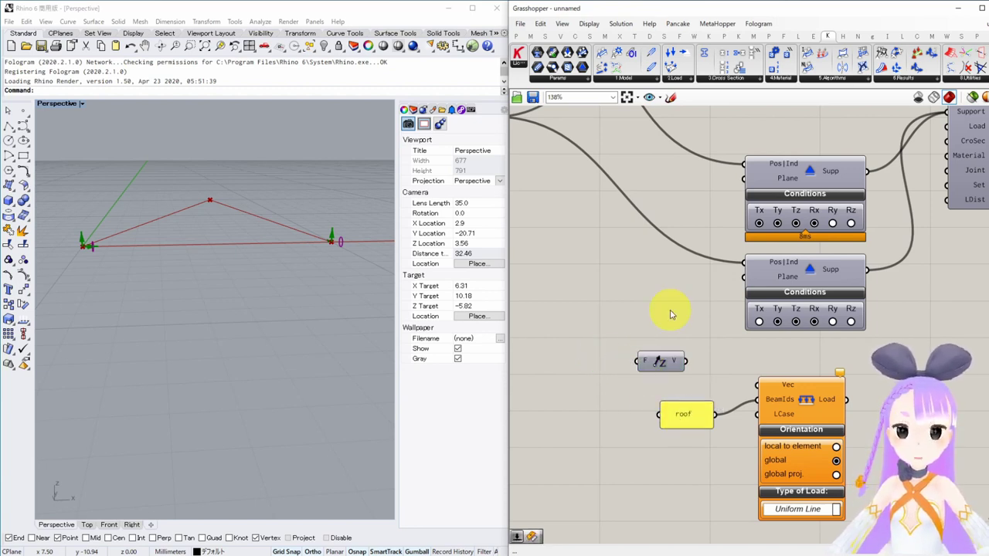
- Add a Negative component beside Unit Z and feed it with the Unit Z vector to reverse the direction
{"action": "double_click", "coordinate": [592, 314]}
{"action": "type", "text": "nega"}
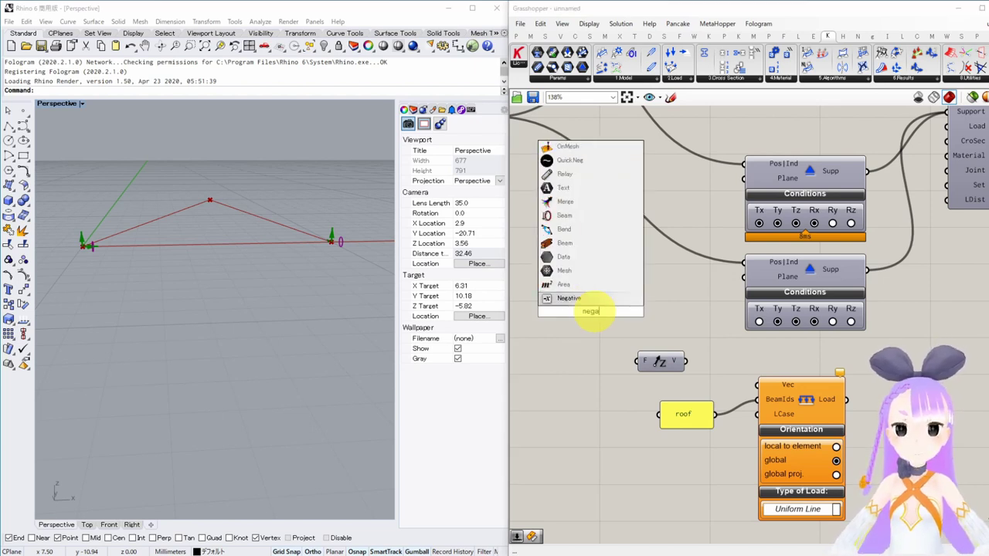
{"action": "key", "text": "Return"}
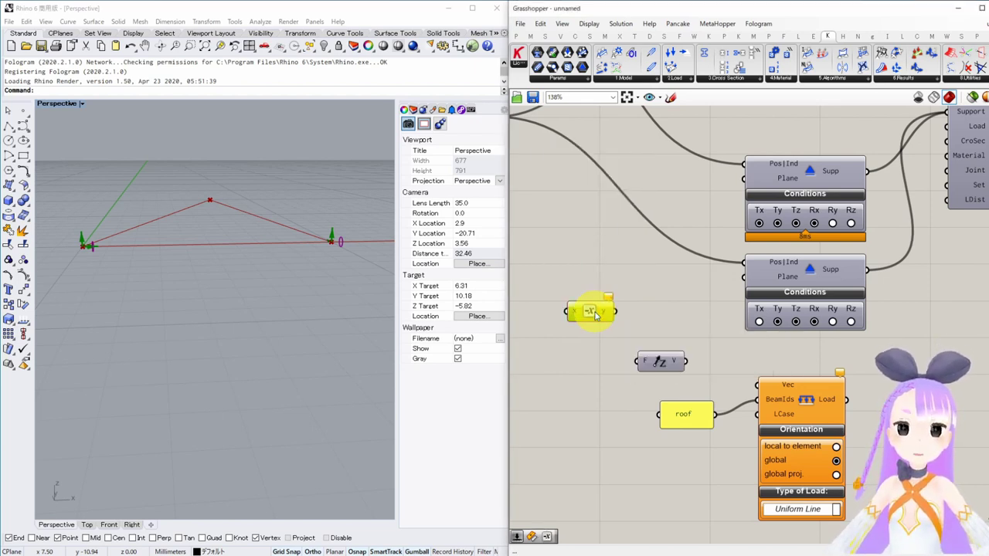
{"action": "left_click_drag", "start_coordinate": [594, 312], "coordinate": [684, 361]}
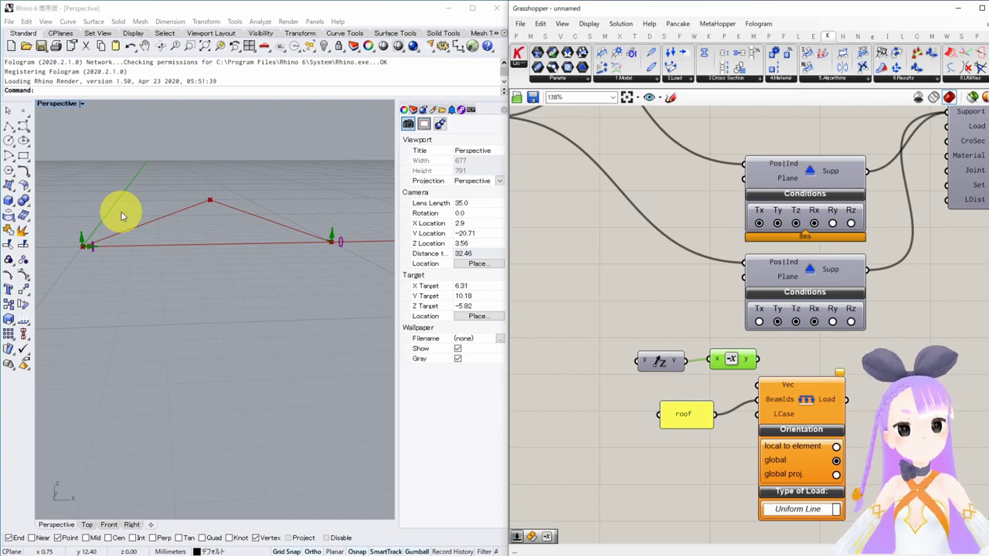
{"action": "right_click_drag", "start_coordinate": [788, 388], "coordinate": [620, 378]}
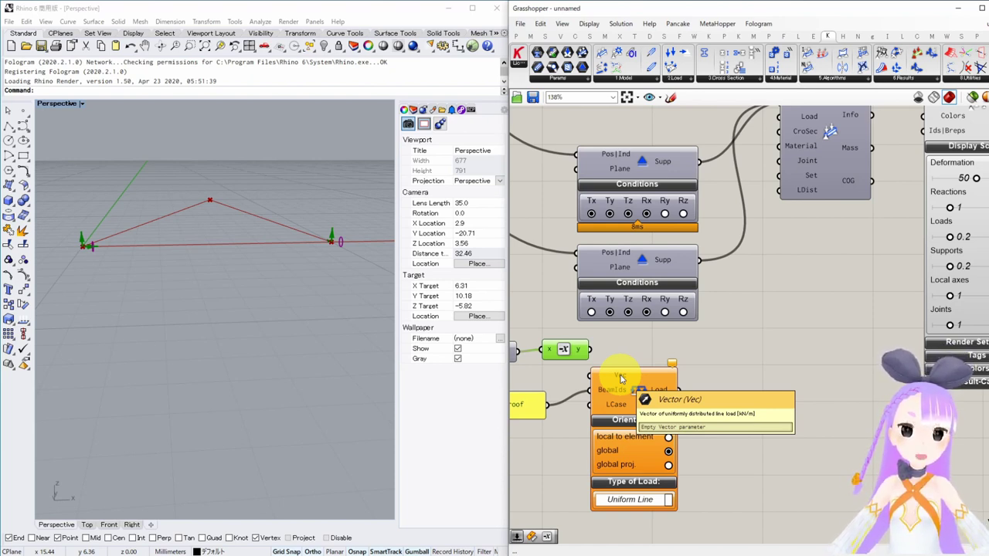
{"action": "right_click_drag", "start_coordinate": [620, 379], "coordinate": [746, 377]}
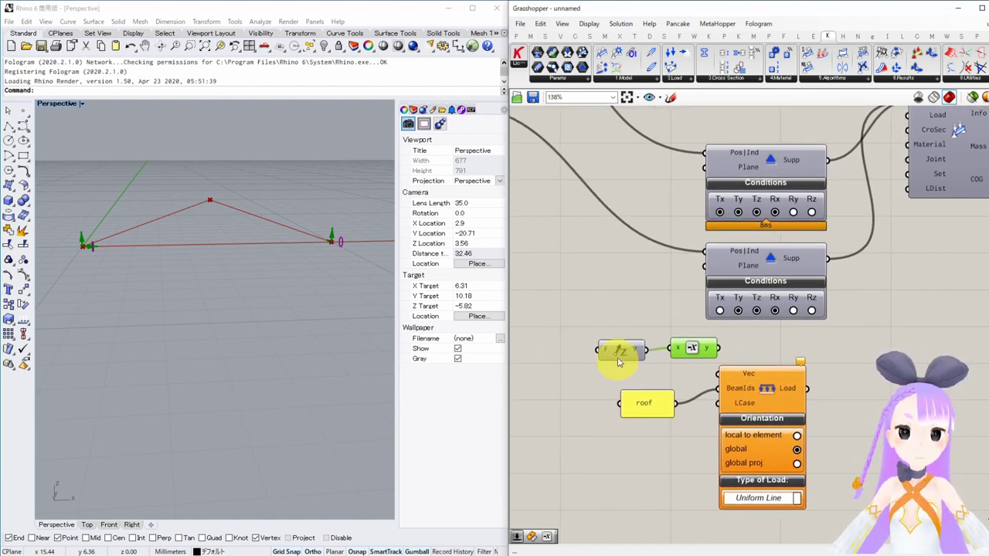
- Add a number slider of 3 as the Unit Z factor and connect the Negative output to the load's Vec input
{"action": "double_click", "coordinate": [562, 374]}
{"action": "type", "text": "3"}
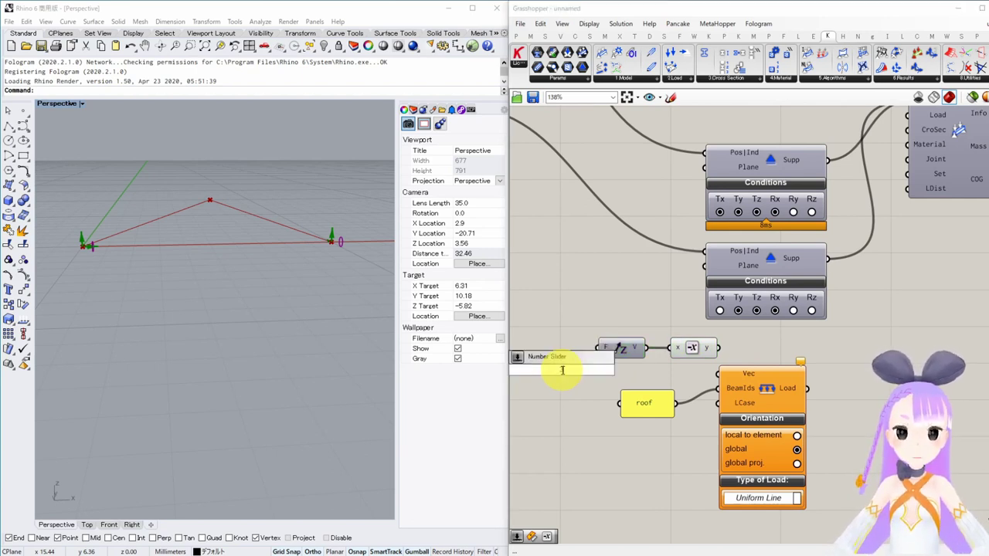
{"action": "key", "text": "Return"}
{"action": "right_click_drag", "start_coordinate": [560, 330], "coordinate": [606, 373]}
{"action": "left_click_drag", "start_coordinate": [607, 373], "coordinate": [737, 315]}
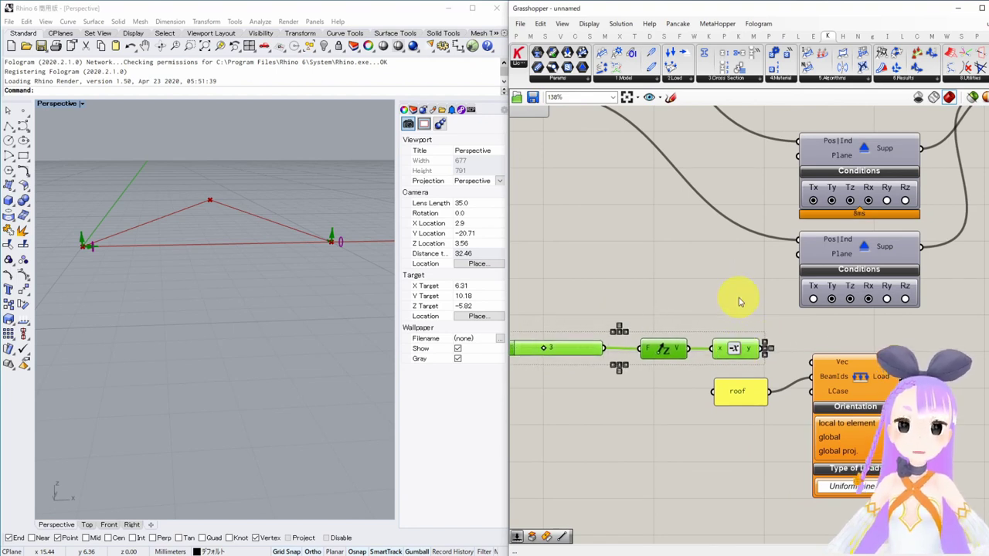
{"action": "left_click", "coordinate": [739, 297]}
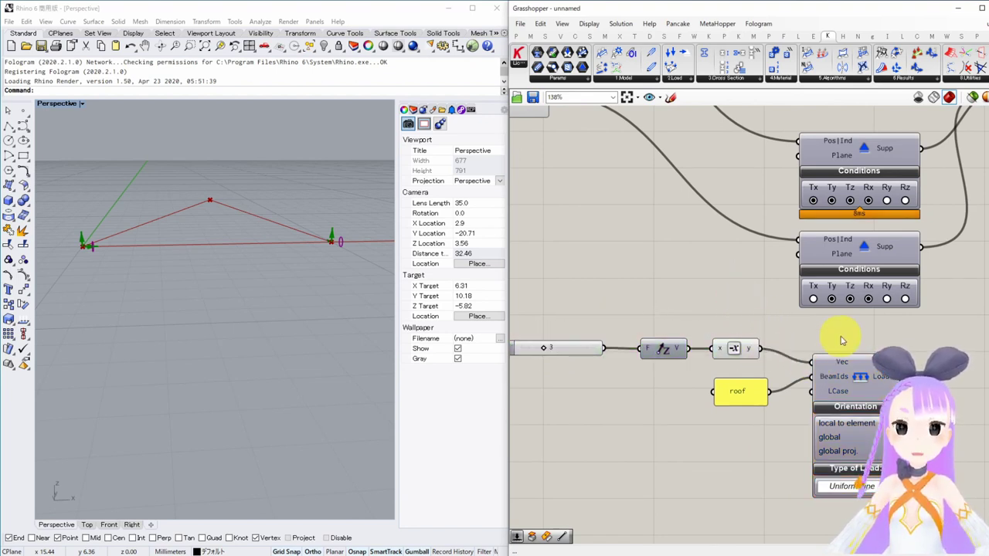
- Connect the Uniform Line component's Load output to the Load input of the Assemble Model component
{"action": "right_click_drag", "start_coordinate": [838, 336], "coordinate": [653, 334]}
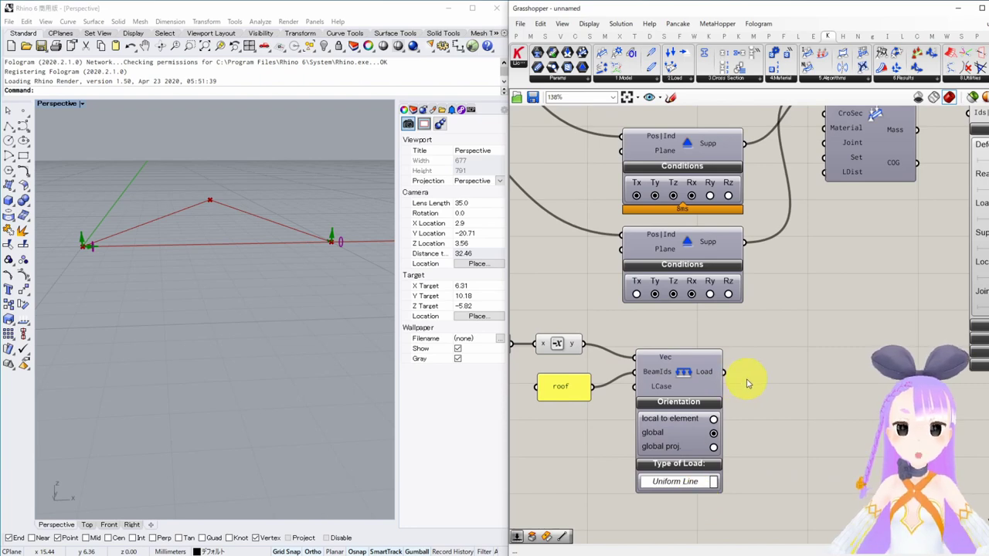
{"action": "scroll", "coordinate": [748, 383], "scroll_direction": "down", "scroll_amount": 2}
{"action": "left_click_drag", "start_coordinate": [669, 425], "coordinate": [753, 192]}
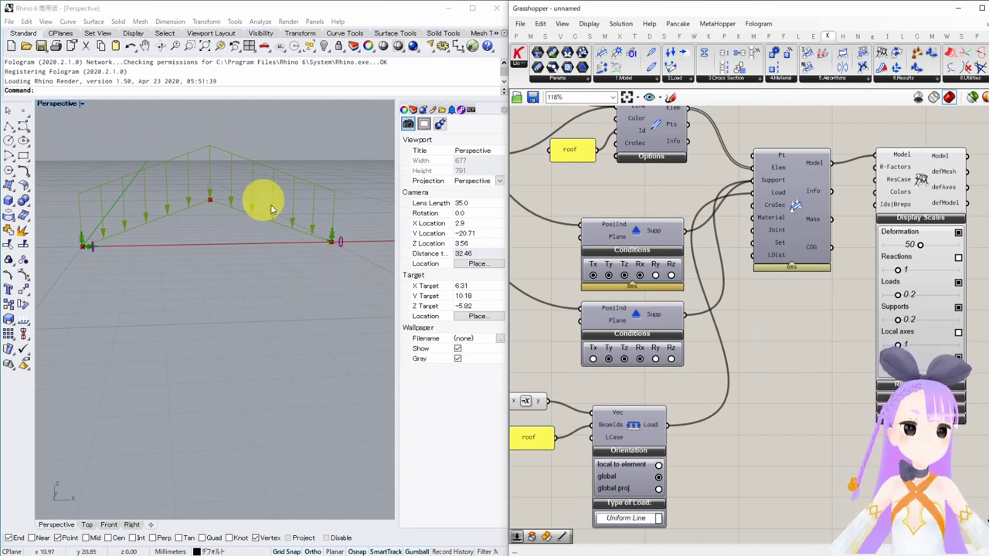
- Toggle the Loads display in the Model View component's Display Scales section
{"action": "scroll", "coordinate": [821, 286], "scroll_direction": "up", "scroll_amount": 2}
{"action": "scroll", "coordinate": [832, 272], "scroll_direction": "up", "scroll_amount": 1}
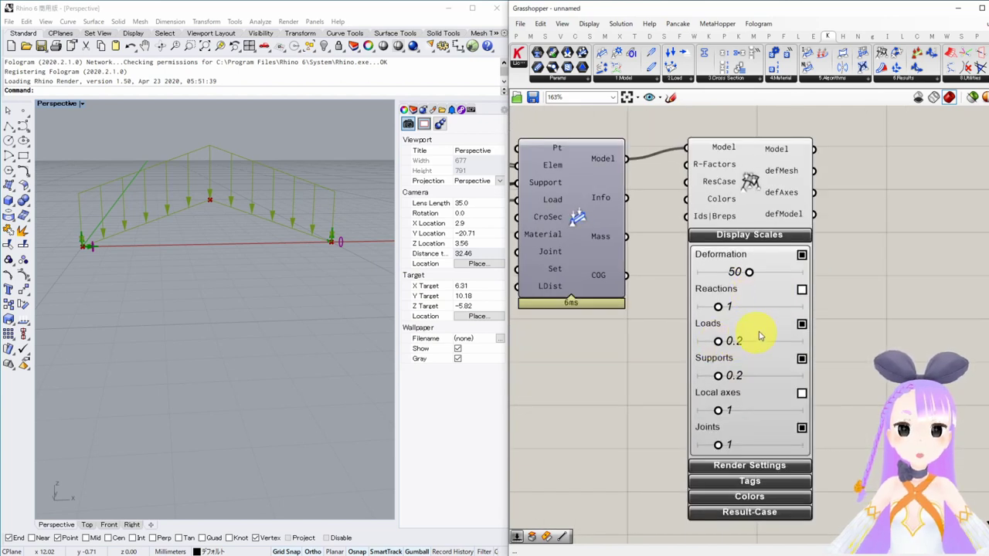
{"action": "left_click", "coordinate": [802, 325]}
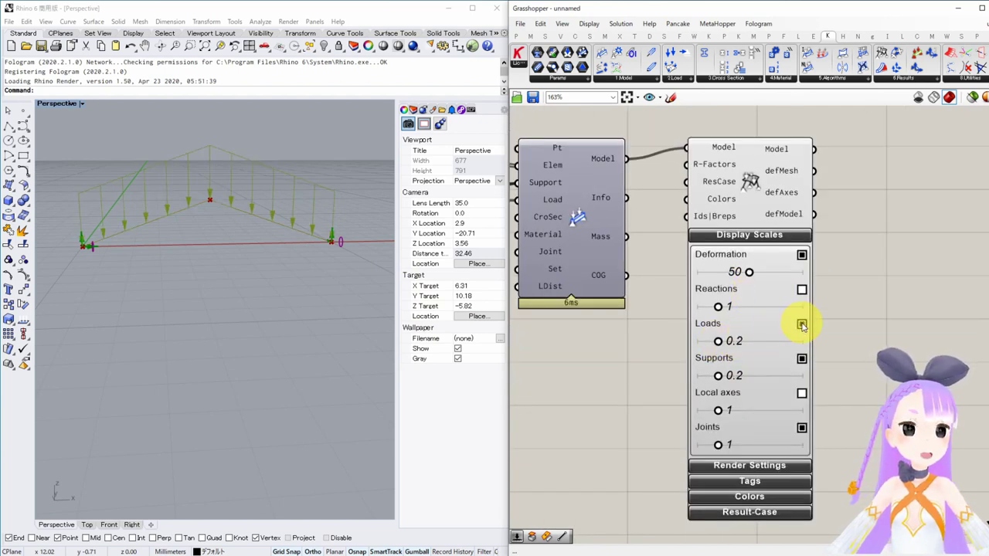
- Turn on the Loads display in the Model View component and reduce its scale to 0.13
{"action": "left_click", "coordinate": [802, 326]}
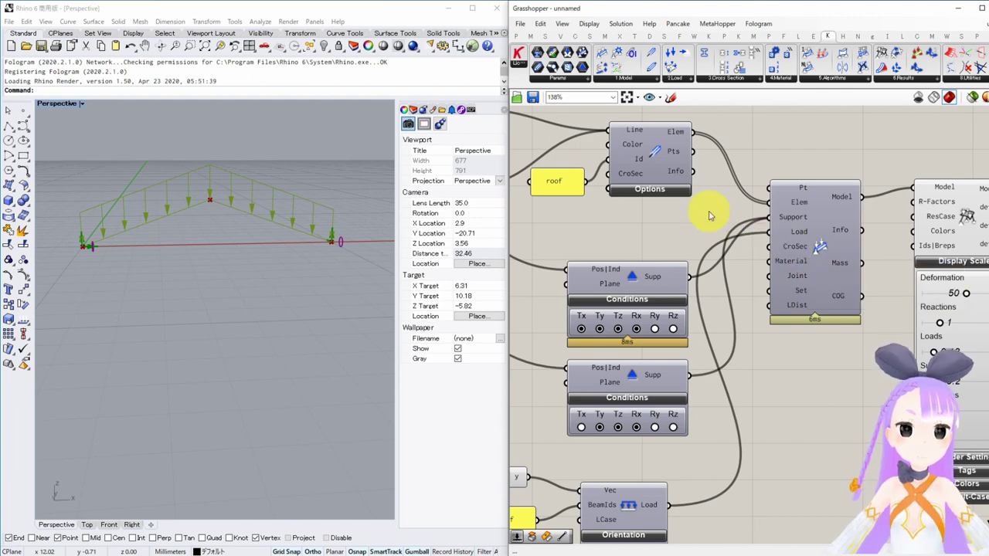
- Add a Karamba3D Cross Section component and place it above the beam component that uses the roof id
{"action": "right_click_drag", "start_coordinate": [707, 213], "coordinate": [701, 255]}
{"action": "left_click", "coordinate": [627, 200]}
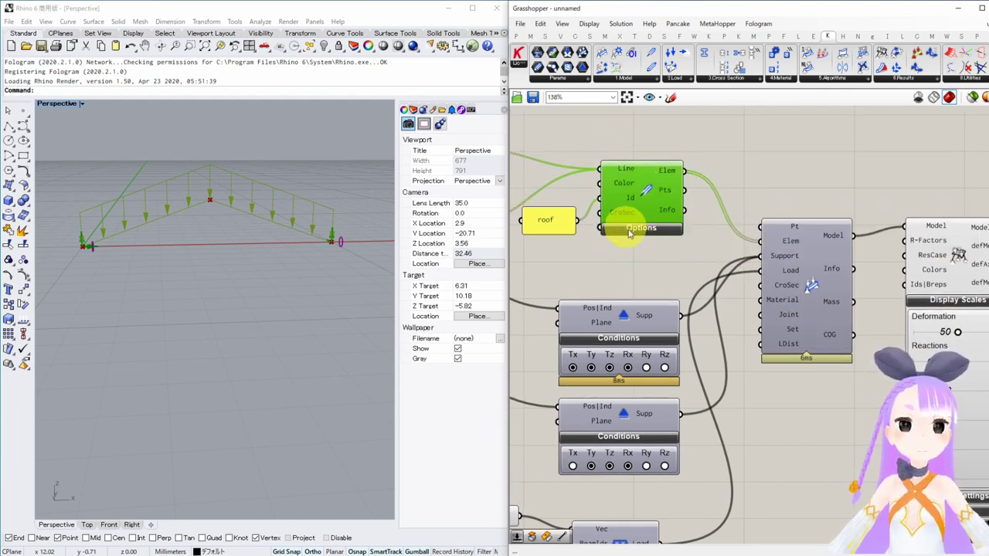
{"action": "scroll", "coordinate": [737, 165], "scroll_direction": "down", "scroll_amount": 2}
{"action": "right_click_drag", "start_coordinate": [740, 165], "coordinate": [741, 203]}
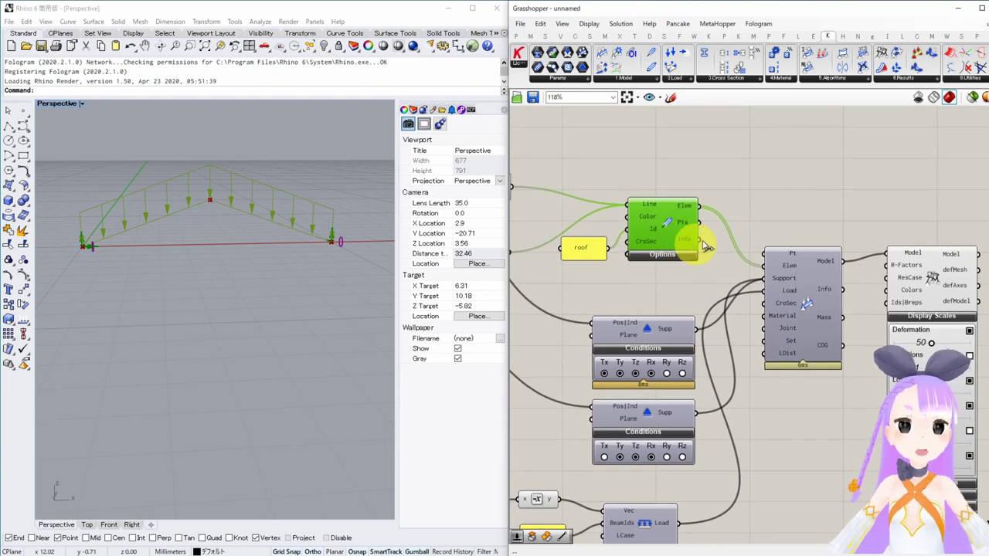
{"action": "left_click", "coordinate": [757, 78]}
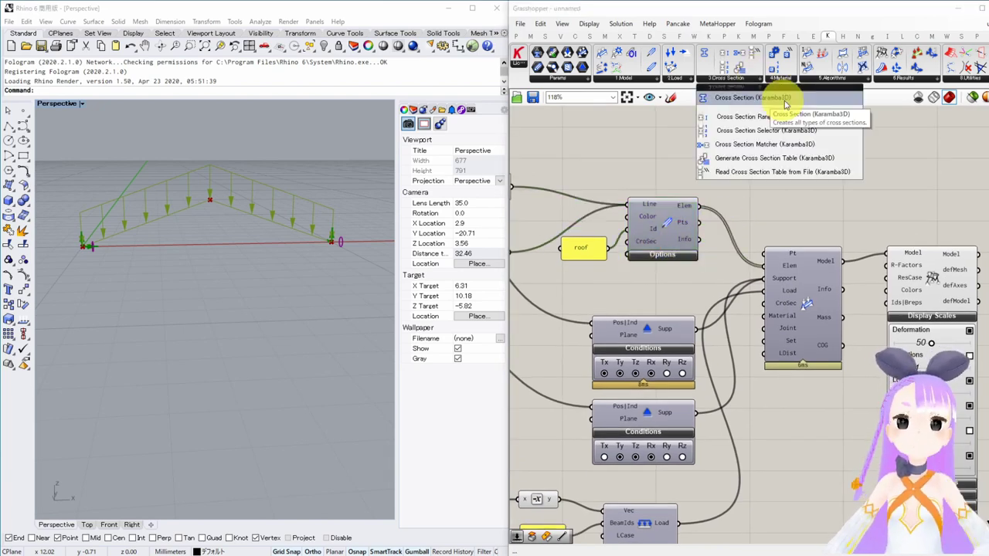
{"action": "left_click", "coordinate": [753, 98]}
{"action": "left_click", "coordinate": [701, 177]}
{"action": "scroll", "coordinate": [779, 200], "scroll_direction": "down", "scroll_amount": 1}
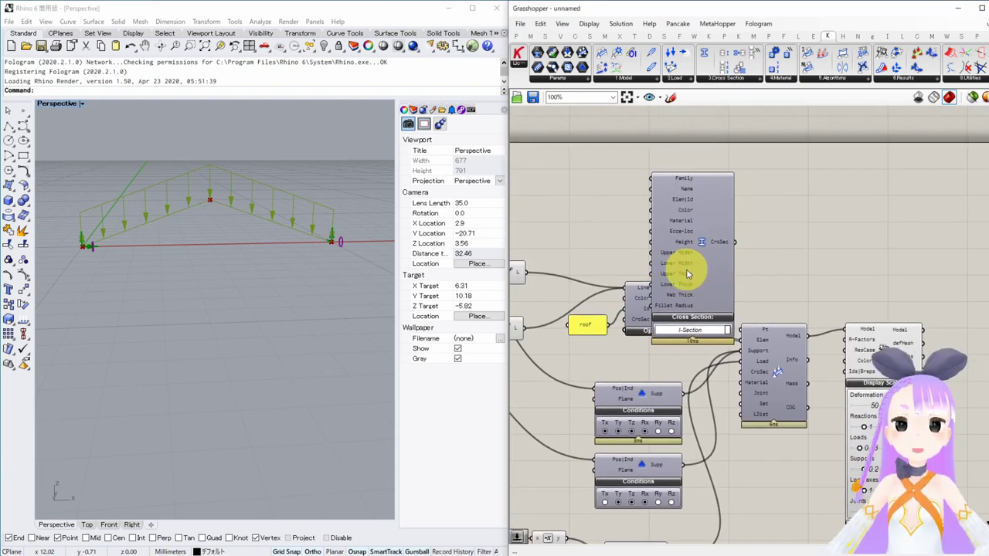
{"action": "left_click", "coordinate": [688, 231]}
{"action": "scroll", "coordinate": [795, 300], "scroll_direction": "up", "scroll_amount": 2}
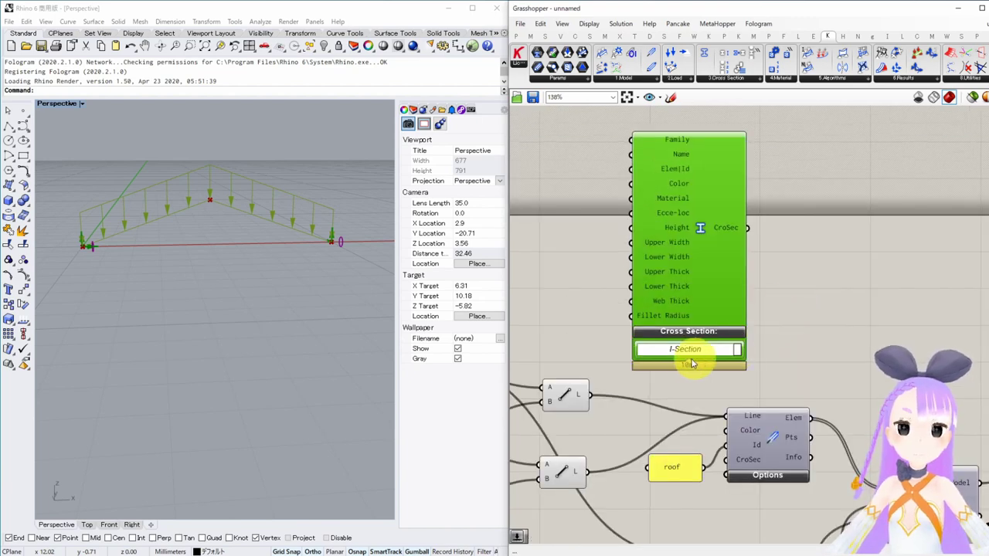
- Look through the available cross-section types, keep I-Section, and shift the Cross Section component slightly
{"action": "left_click", "coordinate": [736, 351]}
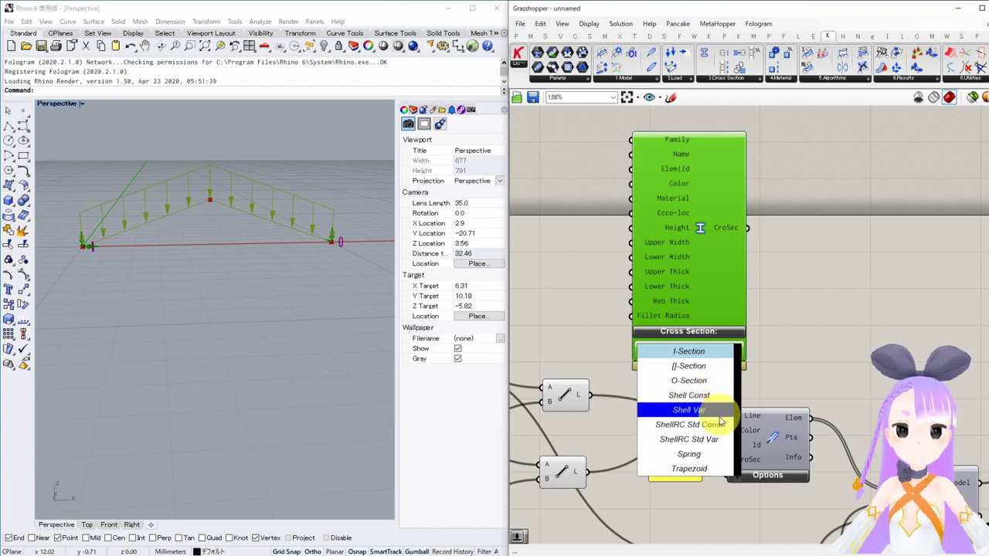
{"action": "left_click", "coordinate": [810, 355]}
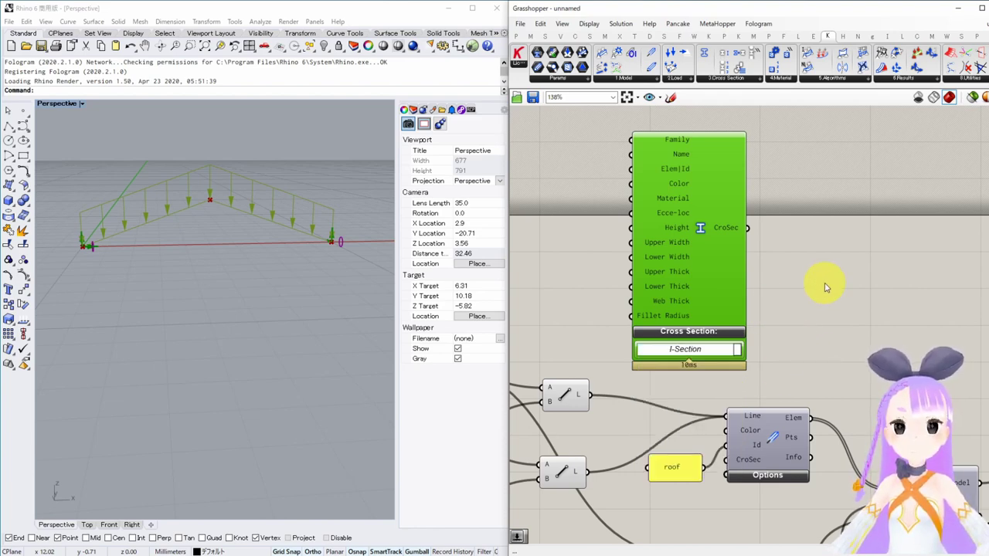
{"action": "left_click_drag", "start_coordinate": [711, 289], "coordinate": [679, 284]}
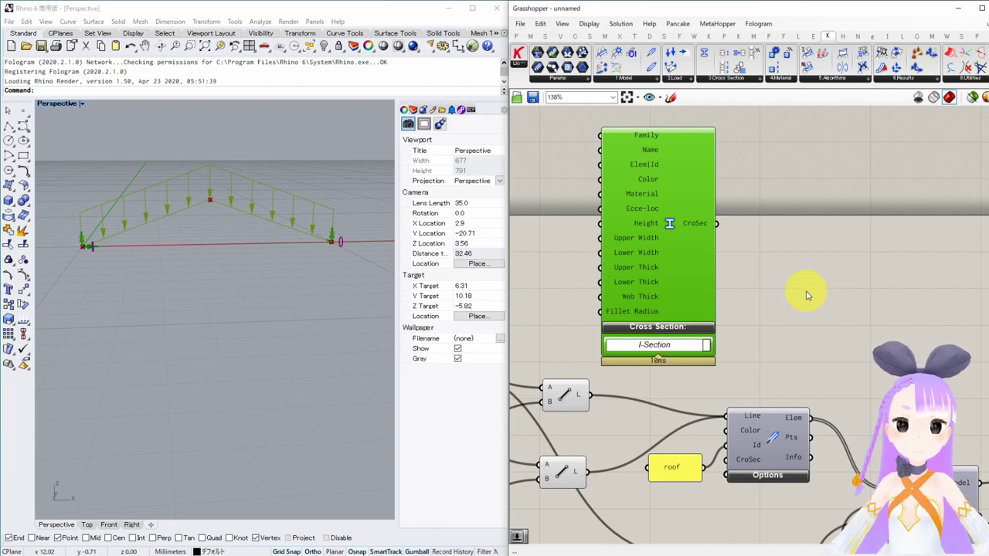
- Make room beside the Cross Section component, add a number slider of 40, and connect it to the Height input
{"action": "mouse_move", "coordinate": [647, 228]}
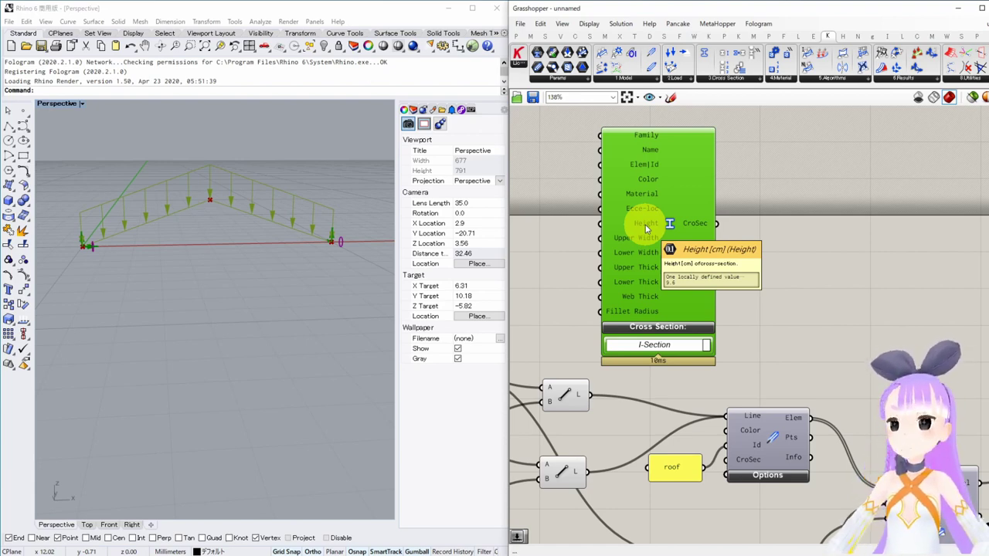
{"action": "left_click_drag", "start_coordinate": [646, 228], "coordinate": [714, 235]}
{"action": "double_click", "coordinate": [566, 265]}
{"action": "type", "text": "40"}
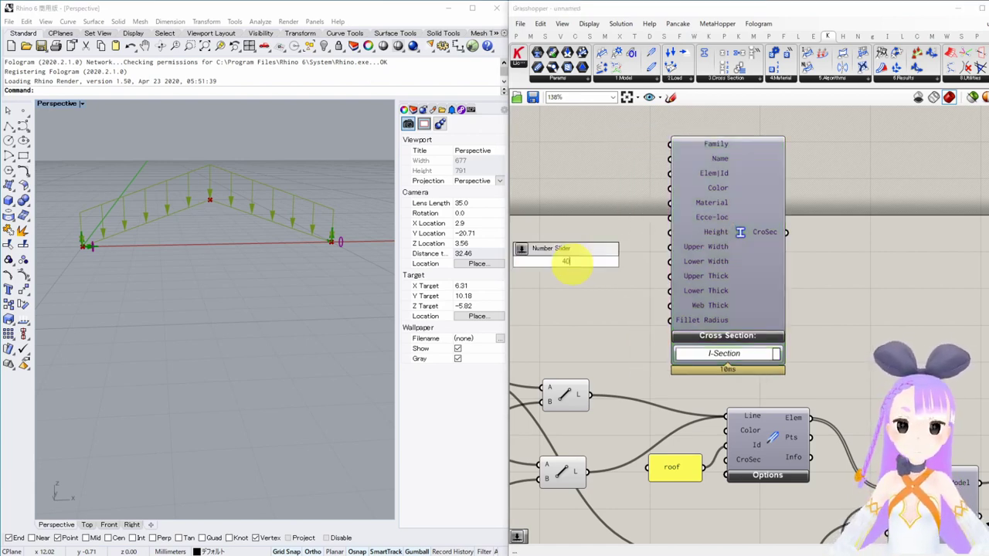
{"action": "key", "text": "Return"}
{"action": "right_click_drag", "start_coordinate": [668, 260], "coordinate": [769, 255]}
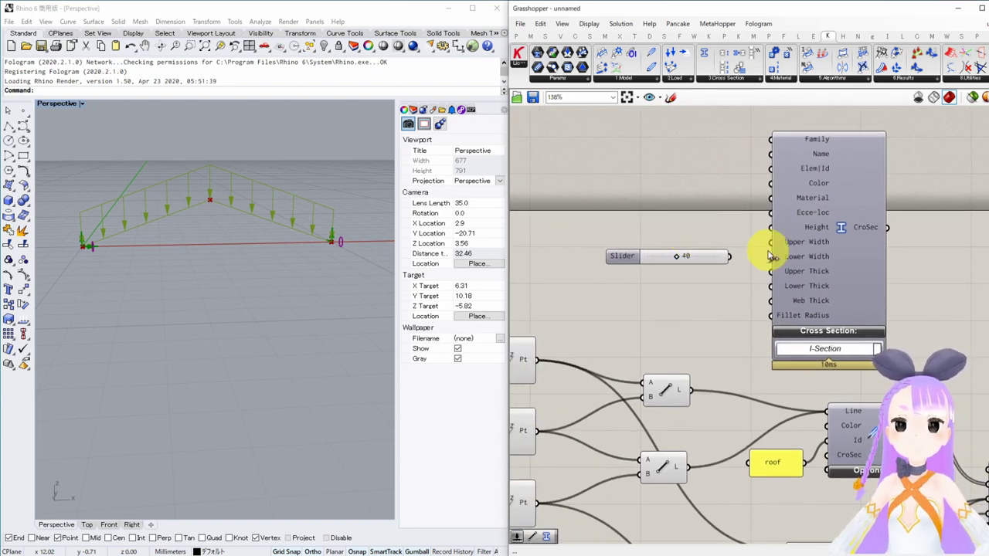
{"action": "left_click_drag", "start_coordinate": [734, 259], "coordinate": [712, 225]}
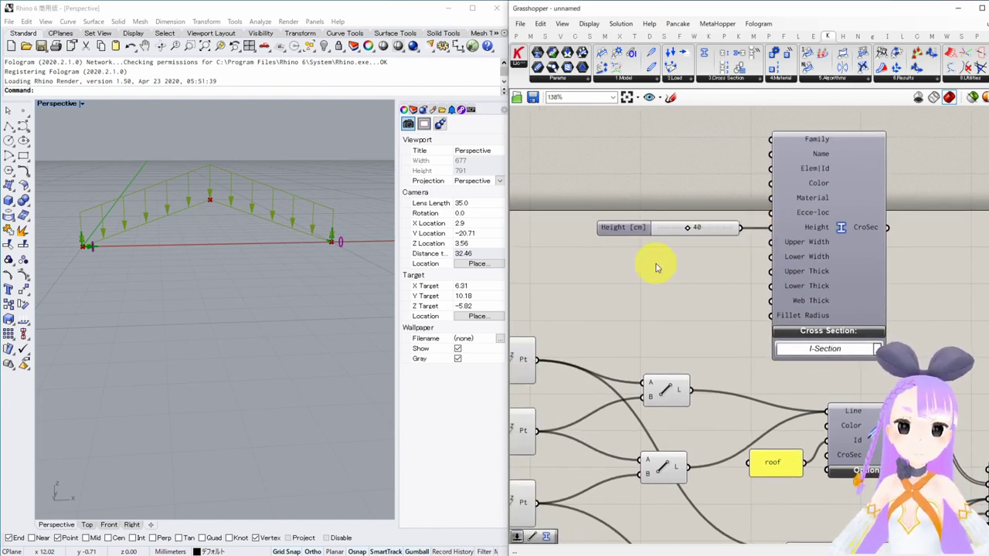
- Add a number slider of 20 and connect it to both the Upper Width and Lower Width inputs of the cross section
{"action": "double_click", "coordinate": [669, 264]}
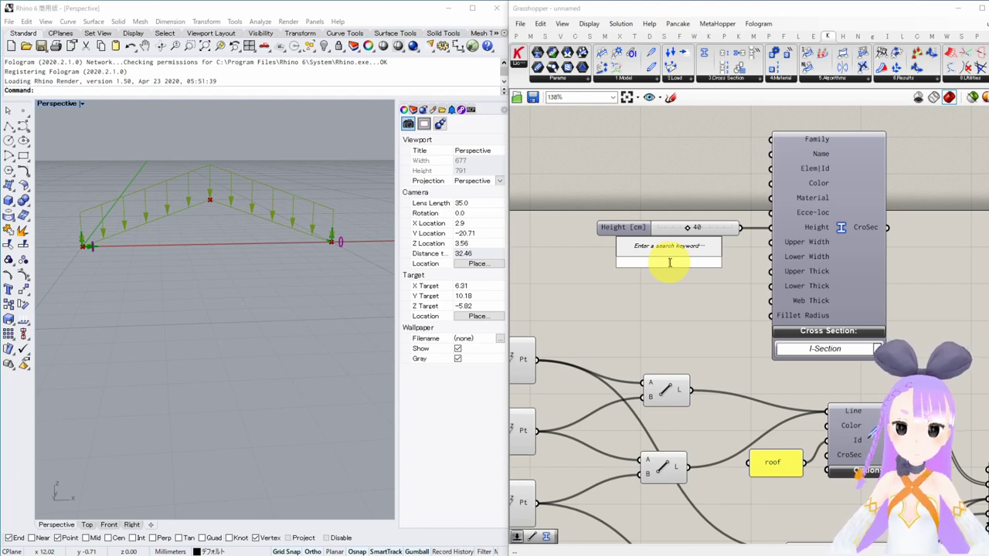
{"action": "type", "text": "200"}
{"action": "key", "text": "Return"}
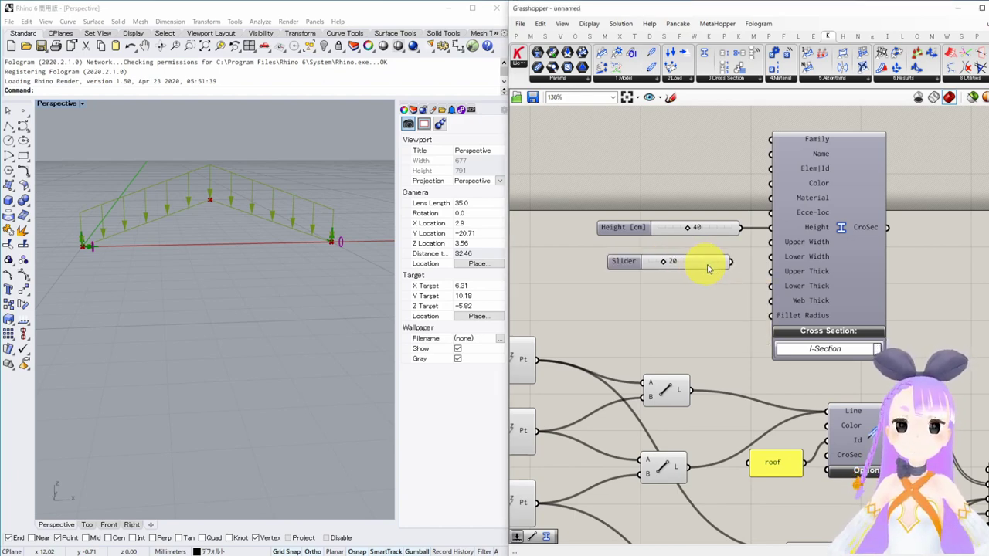
{"action": "left_click_drag", "start_coordinate": [708, 268], "coordinate": [696, 261]}
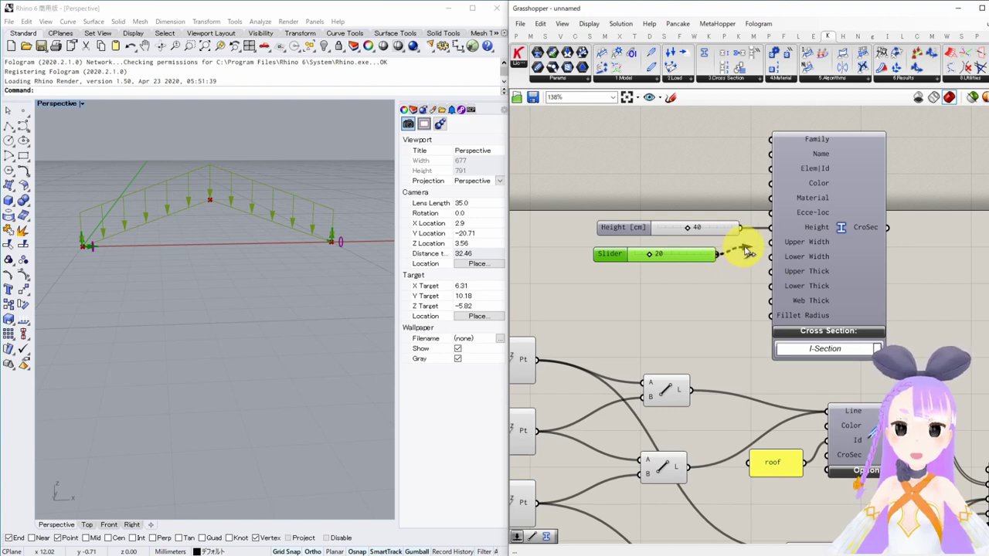
{"action": "left_click_drag", "start_coordinate": [756, 249], "coordinate": [717, 256]}
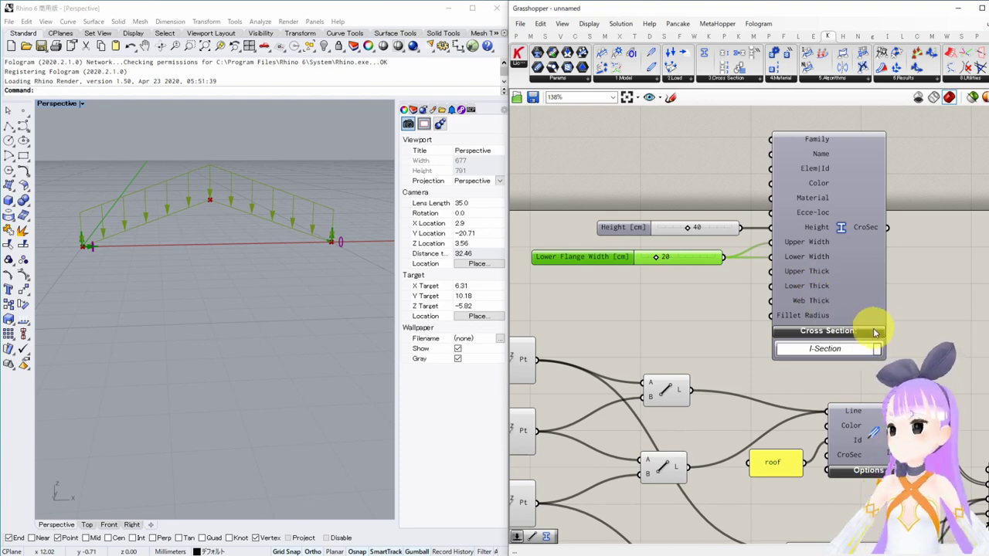
- Add a number slider of 1.3 and connect it to both the Upper Thick and Lower Thick inputs of the cross section
{"action": "double_click", "coordinate": [637, 291]}
{"action": "type", "text": "1"}
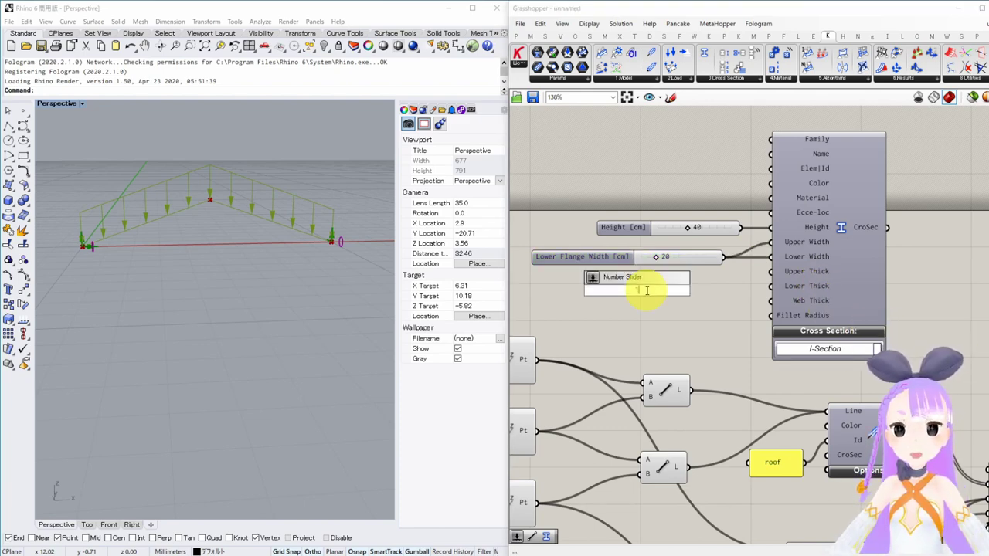
{"action": "type", "text": ".3"}
{"action": "key", "text": "Return"}
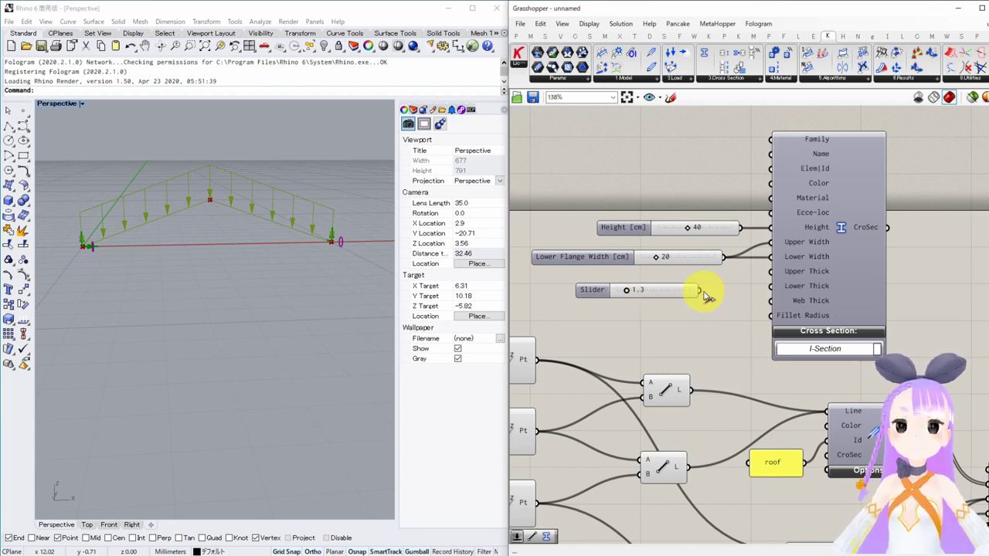
{"action": "left_click_drag", "start_coordinate": [728, 287], "coordinate": [769, 278]}
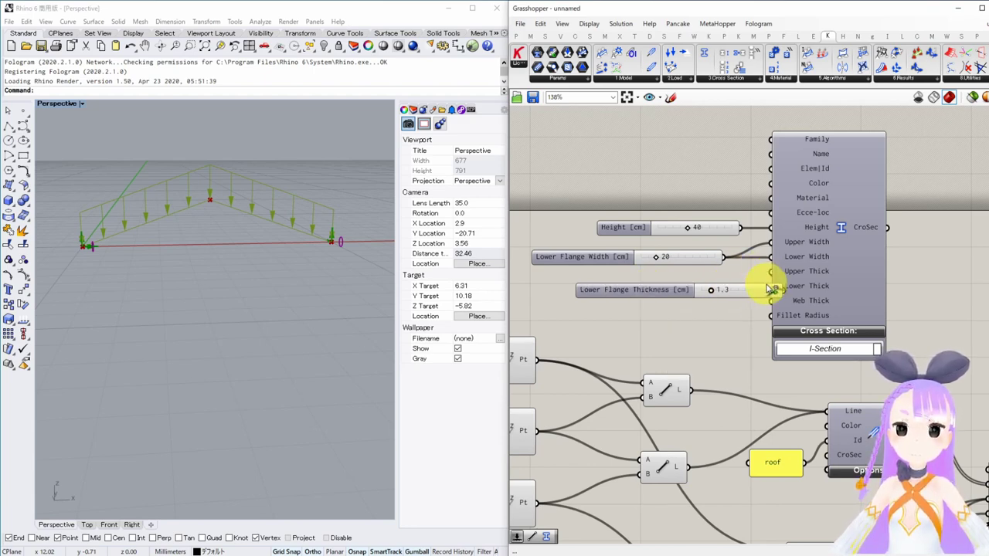
{"action": "mouse_move", "coordinate": [698, 294]}
{"action": "left_mouse_down"}
{"action": "mouse_move", "coordinate": [695, 283]}
{"action": "mouse_move", "coordinate": [678, 281]}
{"action": "mouse_move", "coordinate": [696, 282]}
{"action": "left_mouse_up"}
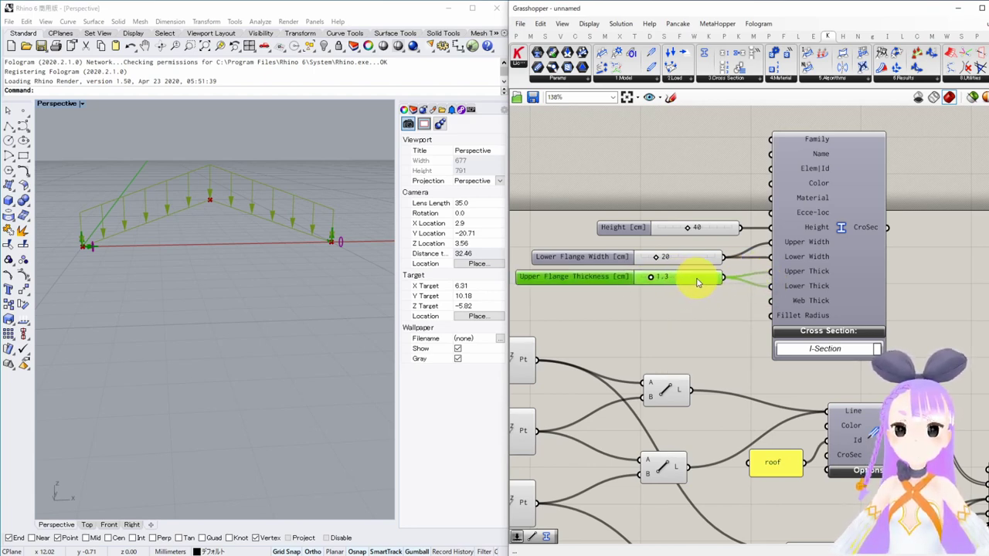
- Connect a new 0.8 number slider to Web Thick, and wire the CroSec output to the beam component's CroSec input
{"action": "double_click", "coordinate": [653, 304]}
{"action": "type", "text": "0"}
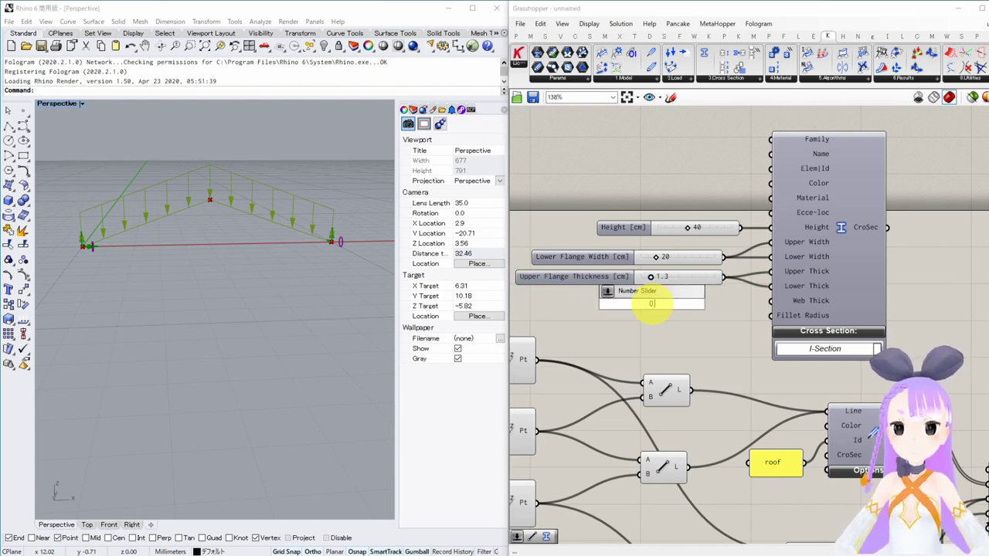
{"action": "type", "text": ".8"}
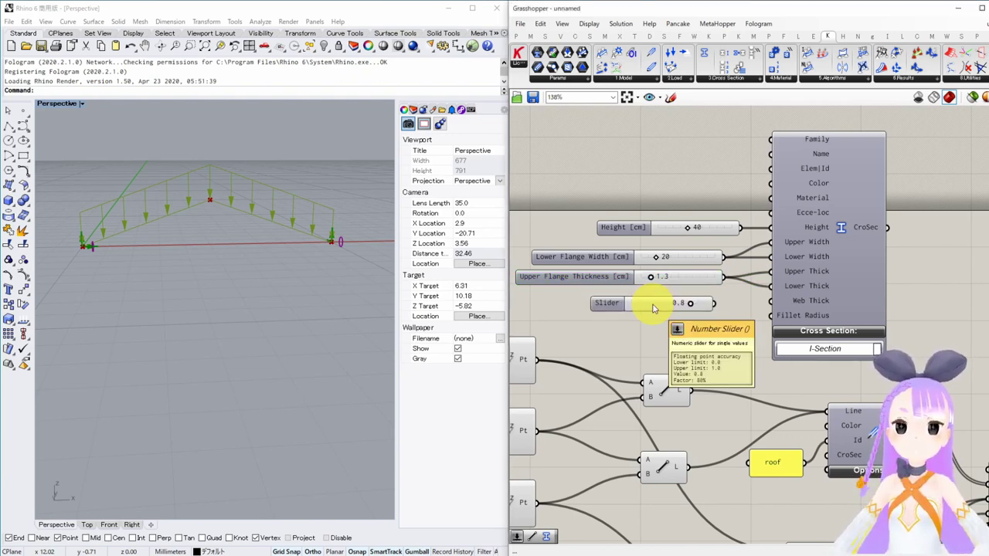
{"action": "key", "text": "Return"}
{"action": "right_click_drag", "start_coordinate": [932, 279], "coordinate": [809, 200]}
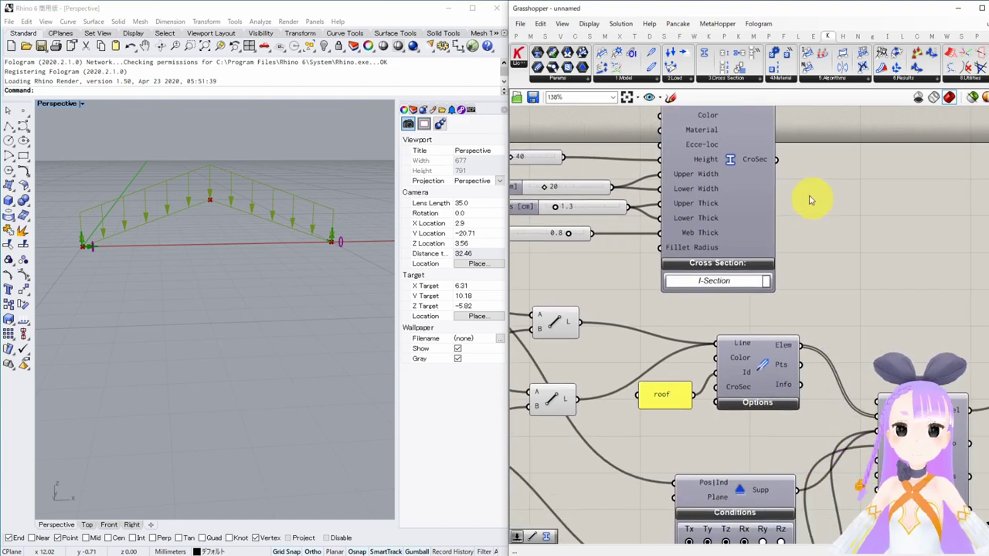
{"action": "left_click_drag", "start_coordinate": [777, 160], "coordinate": [717, 387]}
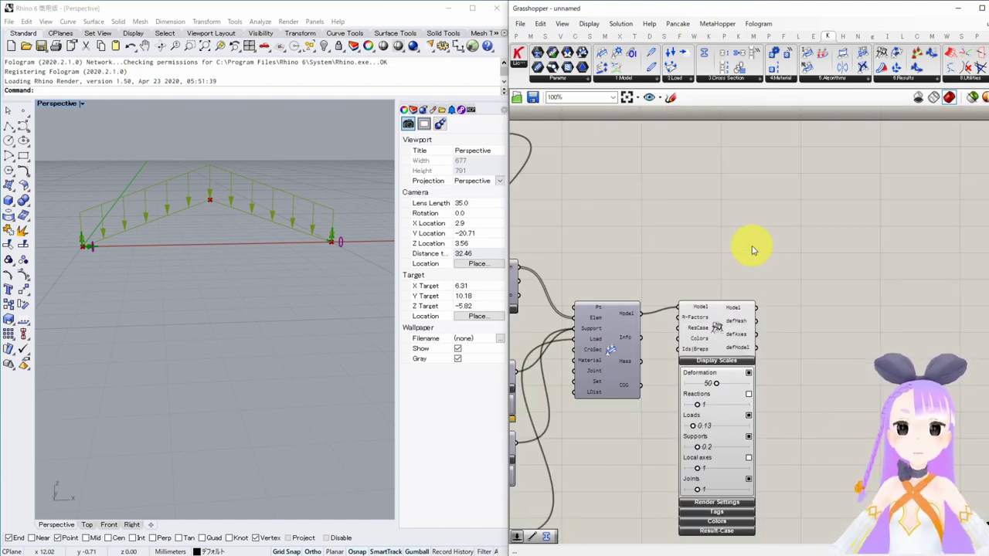
- Add a Beam View component, connect the Model View's Model output to it, and inspect the rendered beams in the perspective view
{"action": "left_click", "coordinate": [898, 79]}
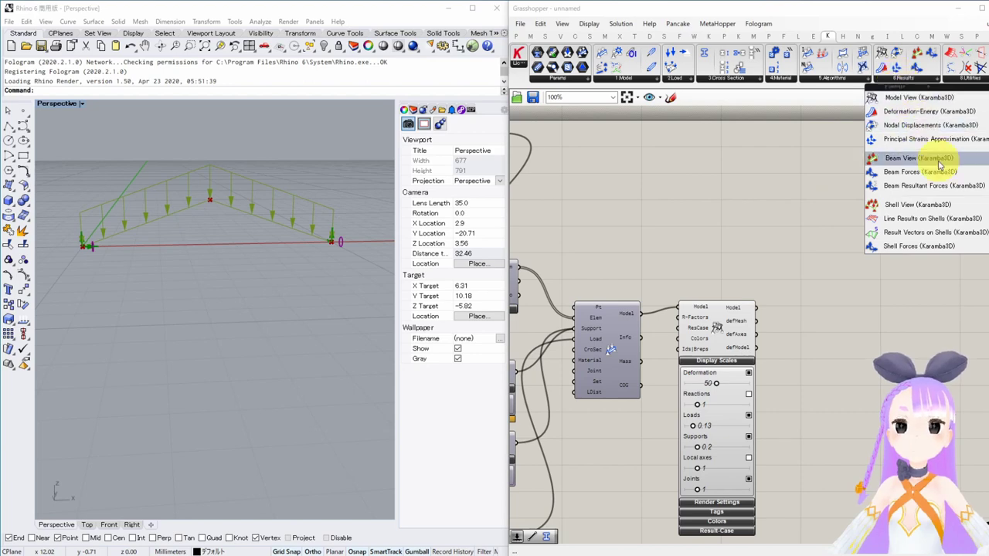
{"action": "left_click_drag", "start_coordinate": [917, 157], "coordinate": [827, 364]}
{"action": "left_click_drag", "start_coordinate": [732, 321], "coordinate": [794, 355]}
{"action": "right_click_drag", "start_coordinate": [247, 287], "coordinate": [295, 341]}
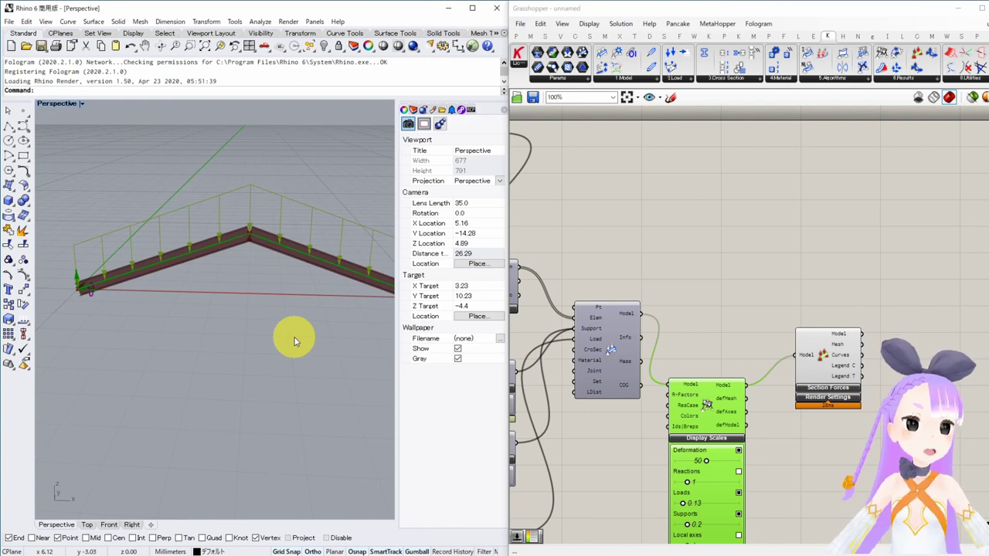
{"action": "right_click_drag", "start_coordinate": [293, 341], "coordinate": [325, 332]}
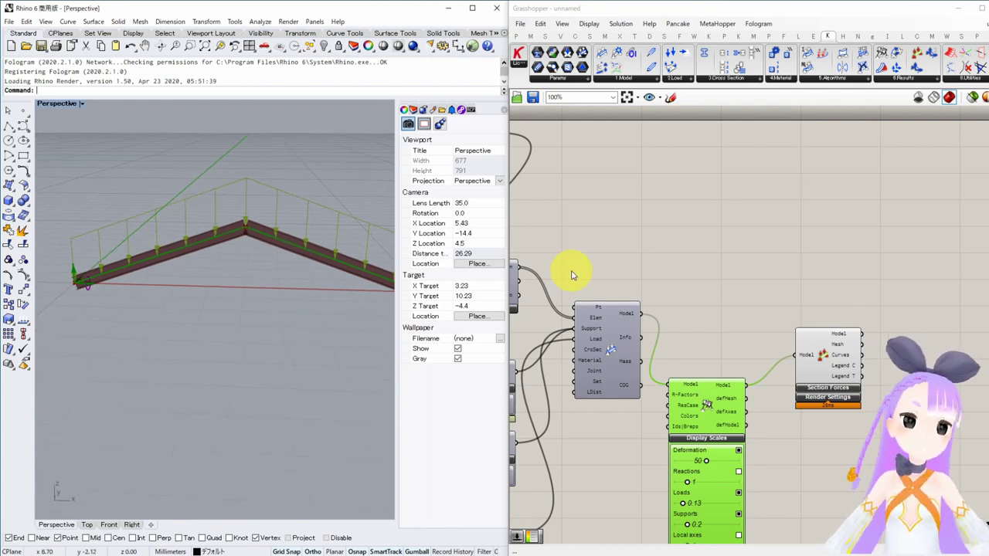
- Add a Karamba3D Analyze component and connect the Assemble Model component's Model output to its Model input
{"action": "right_click_drag", "start_coordinate": [572, 275], "coordinate": [666, 242]}
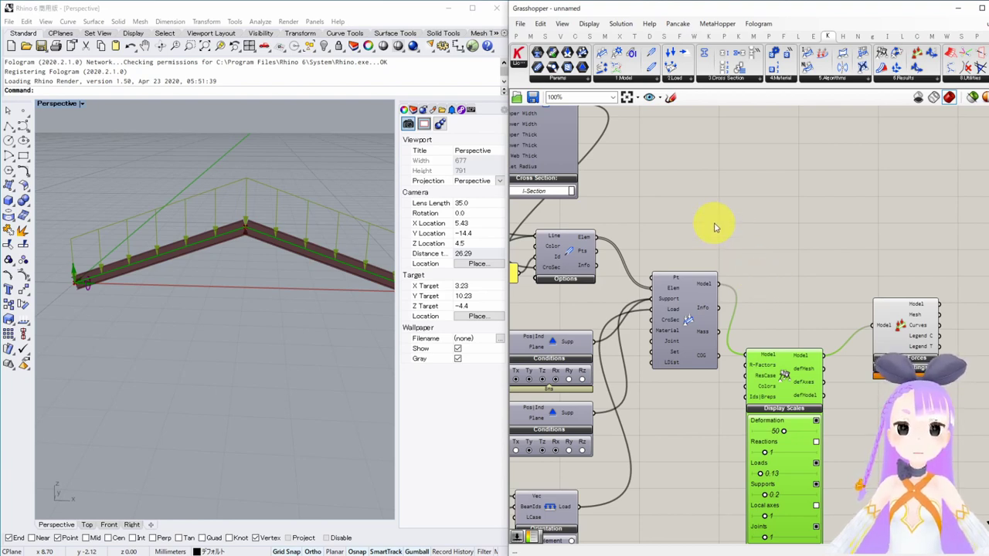
{"action": "left_click", "coordinate": [831, 78]}
{"action": "left_click_drag", "start_coordinate": [845, 96], "coordinate": [820, 270]}
{"action": "right_click_drag", "start_coordinate": [814, 316], "coordinate": [790, 314]}
{"action": "left_click_drag", "start_coordinate": [693, 285], "coordinate": [777, 268]}
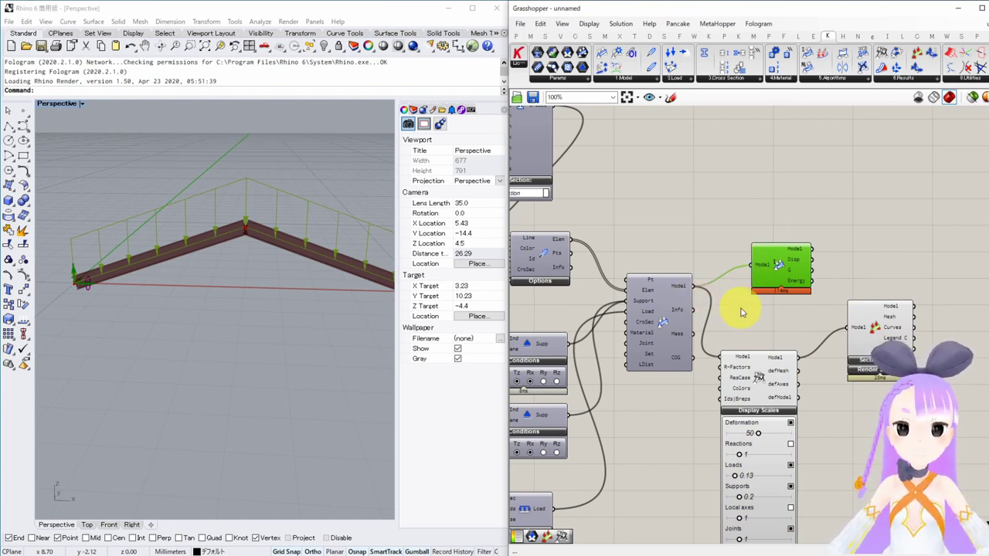
- Try toggling the Rx condition on the first support component
{"action": "right_click", "coordinate": [740, 308]}
{"action": "left_click", "coordinate": [732, 292]}
{"action": "right_click_drag", "start_coordinate": [732, 292], "coordinate": [803, 275]}
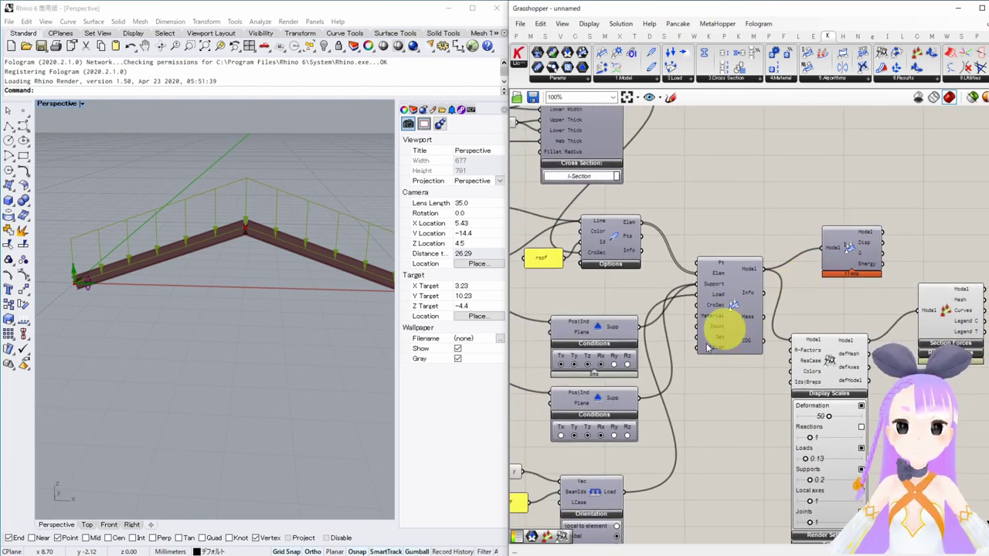
{"action": "left_click", "coordinate": [601, 368]}
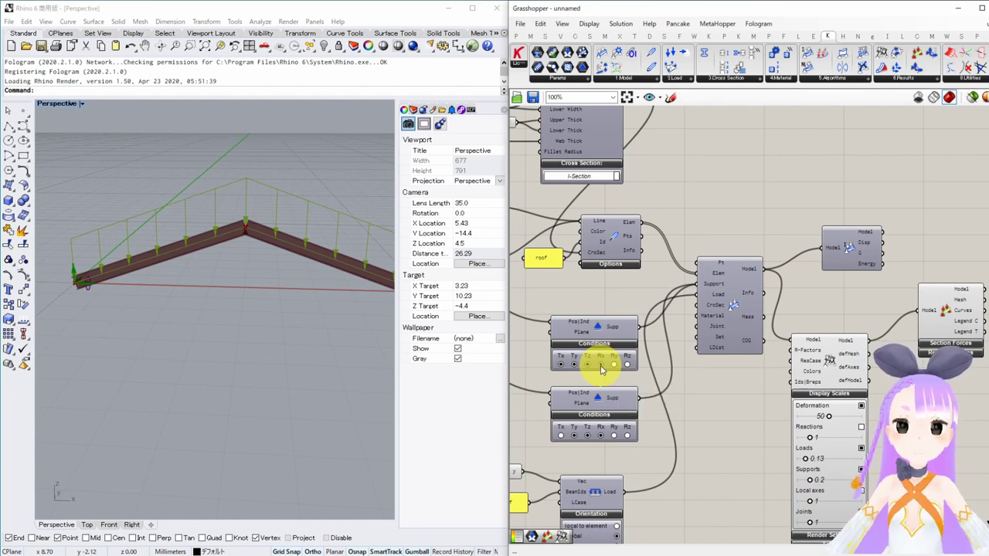
- Reposition the Analyze component and connect its Model output to the Beam View's Model input in place of the Model View
{"action": "left_click_drag", "start_coordinate": [847, 254], "coordinate": [828, 246]}
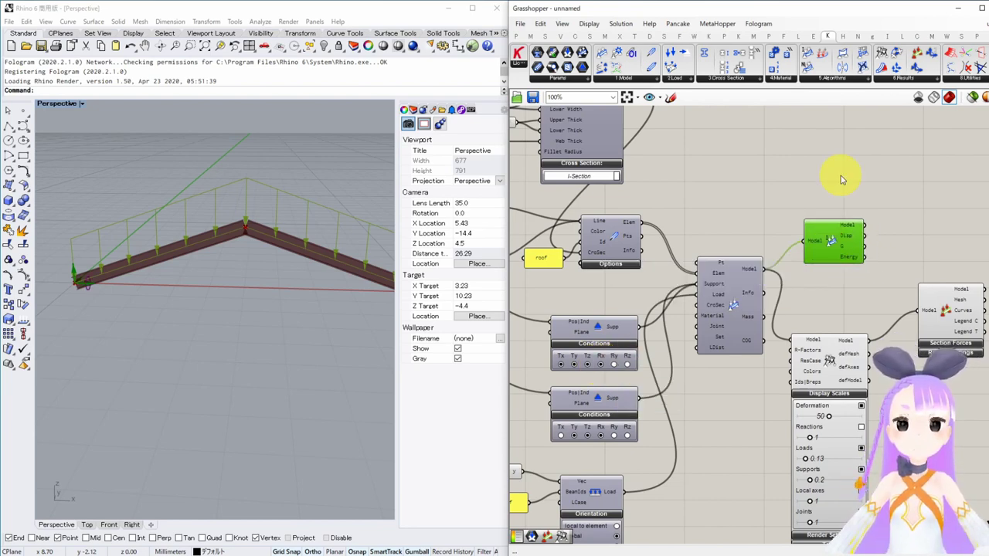
{"action": "right_click_drag", "start_coordinate": [892, 246], "coordinate": [827, 249]}
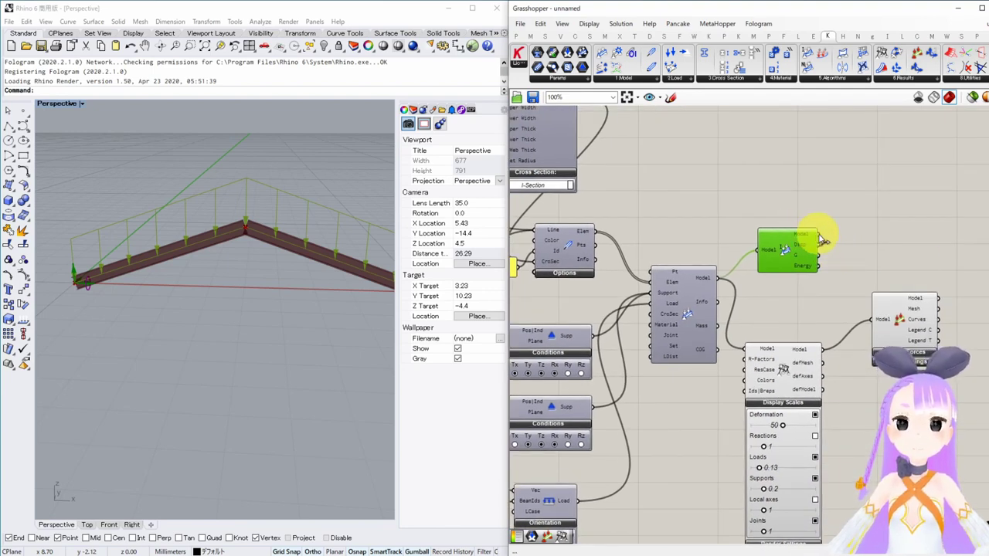
{"action": "left_click_drag", "start_coordinate": [822, 239], "coordinate": [927, 304]}
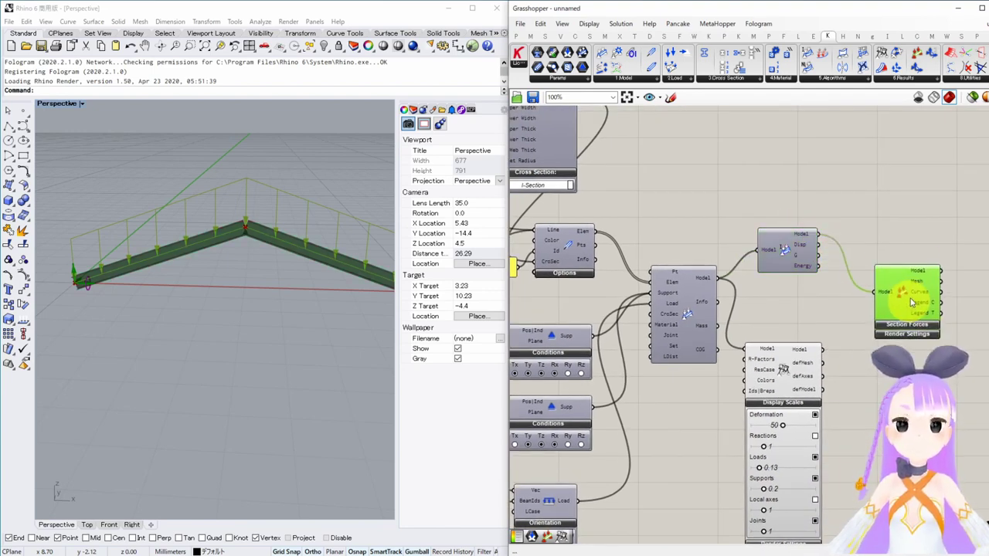
- Expand the Beam View's Section Forces settings and turn on the My bending moment diagram
{"action": "scroll", "coordinate": [762, 293], "scroll_direction": "up", "scroll_amount": 3}
{"action": "left_click", "coordinate": [762, 291]}
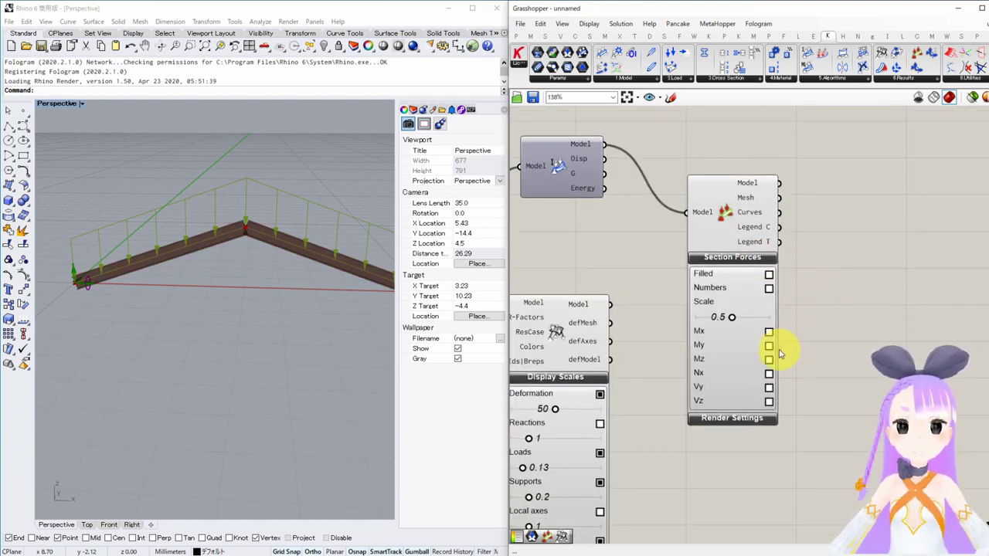
{"action": "left_click", "coordinate": [769, 345]}
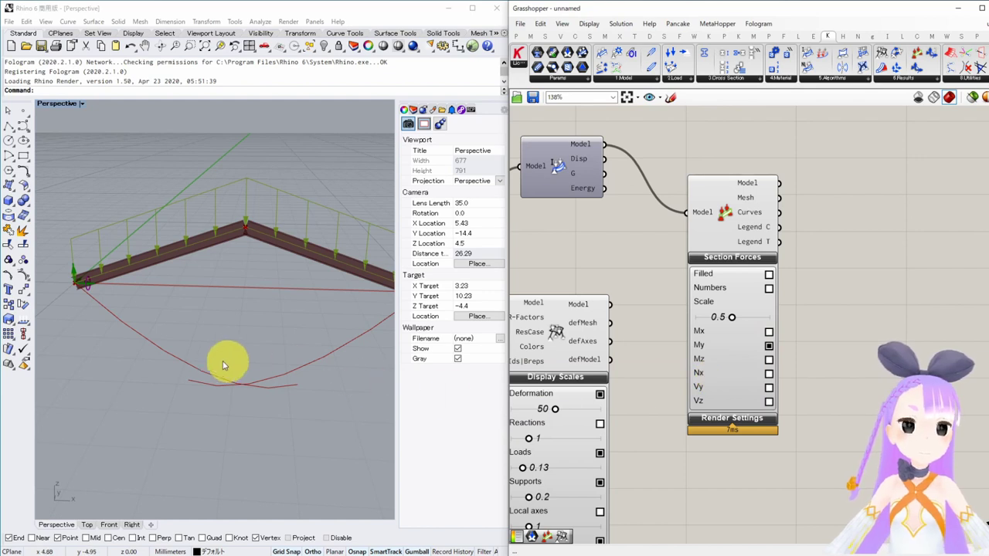
{"action": "right_click_drag", "start_coordinate": [222, 365], "coordinate": [261, 343]}
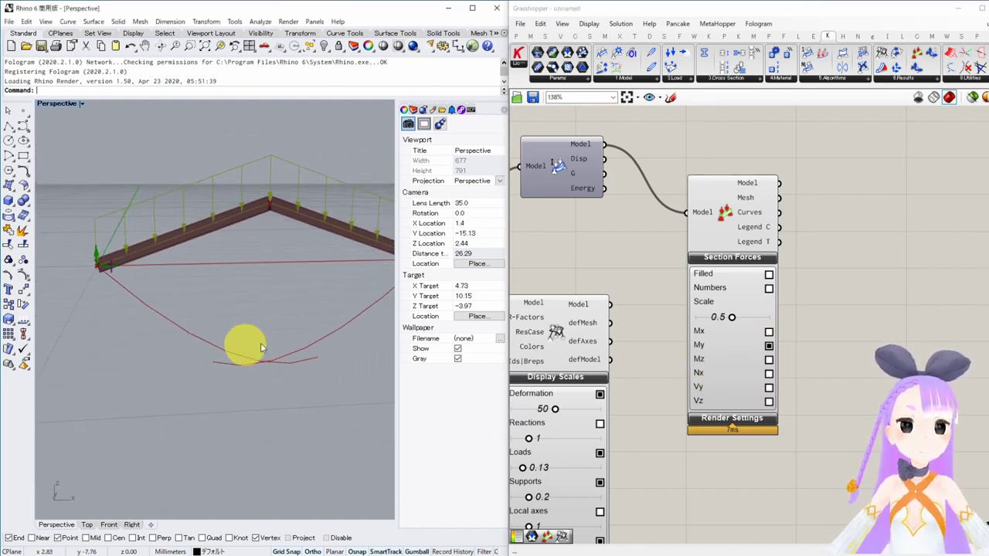
- Fill the My moment diagram and set the section force scale to 0.1
{"action": "left_click", "coordinate": [769, 276]}
{"action": "right_click_drag", "start_coordinate": [360, 342], "coordinate": [282, 348]}
{"action": "left_click_drag", "start_coordinate": [732, 325], "coordinate": [703, 319]}
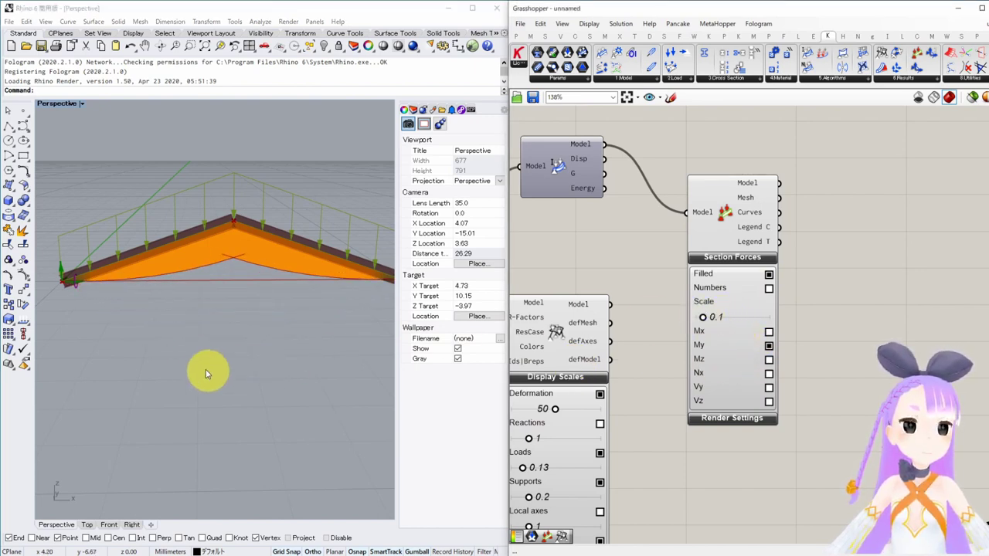
{"action": "mouse_move", "coordinate": [230, 332]}
{"action": "right_mouse_down"}
{"action": "mouse_move", "coordinate": [243, 322]}
{"action": "mouse_move", "coordinate": [232, 334]}
{"action": "mouse_move", "coordinate": [245, 332]}
{"action": "right_mouse_up"}
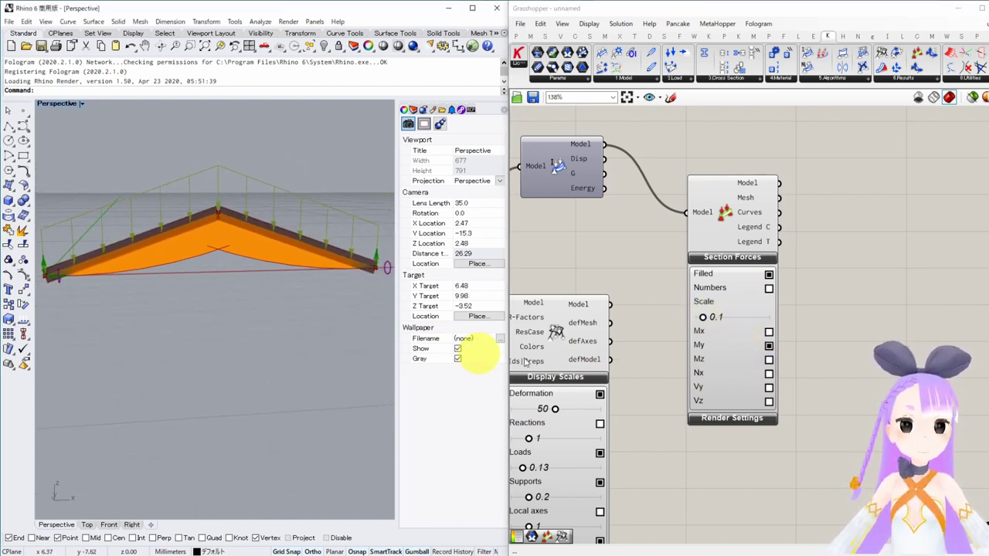
- Turn on the numeric values for the My moment diagram and inspect them along the beams
{"action": "left_click", "coordinate": [771, 291]}
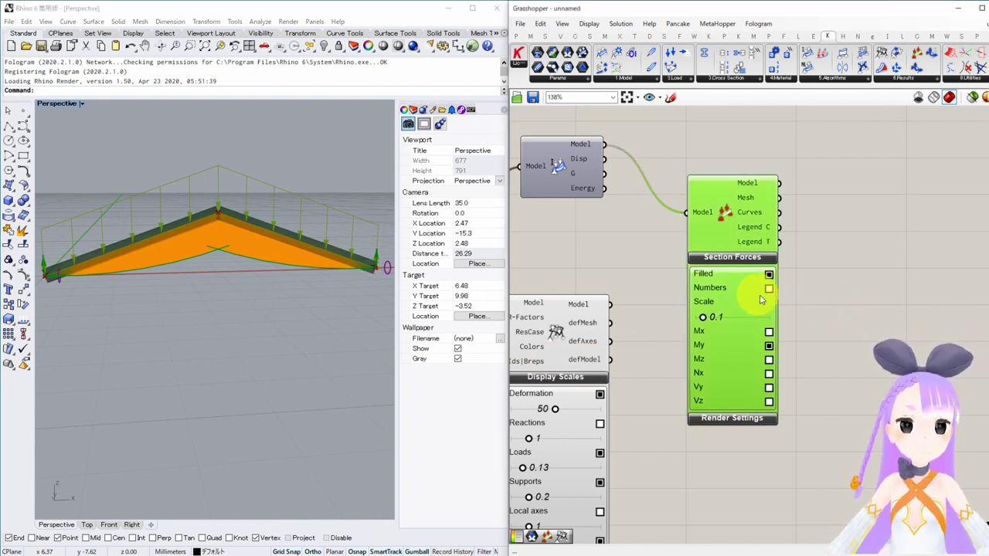
{"action": "left_click", "coordinate": [768, 289]}
{"action": "right_click_drag", "start_coordinate": [271, 309], "coordinate": [209, 316]}
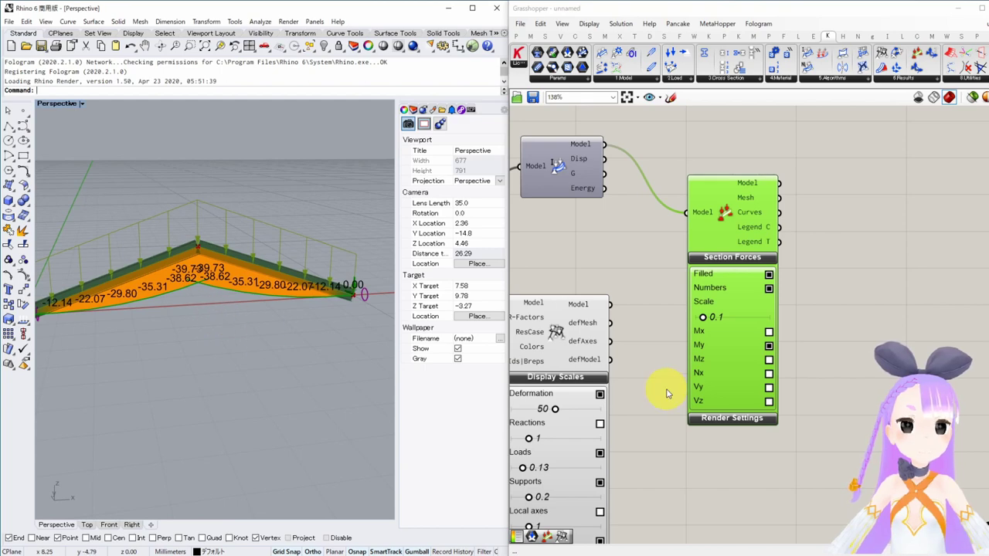
- Expand the Beam View's Render Settings, switch the rendering to Axial Stress and inspect the coloured beams up close
{"action": "left_click", "coordinate": [732, 417]}
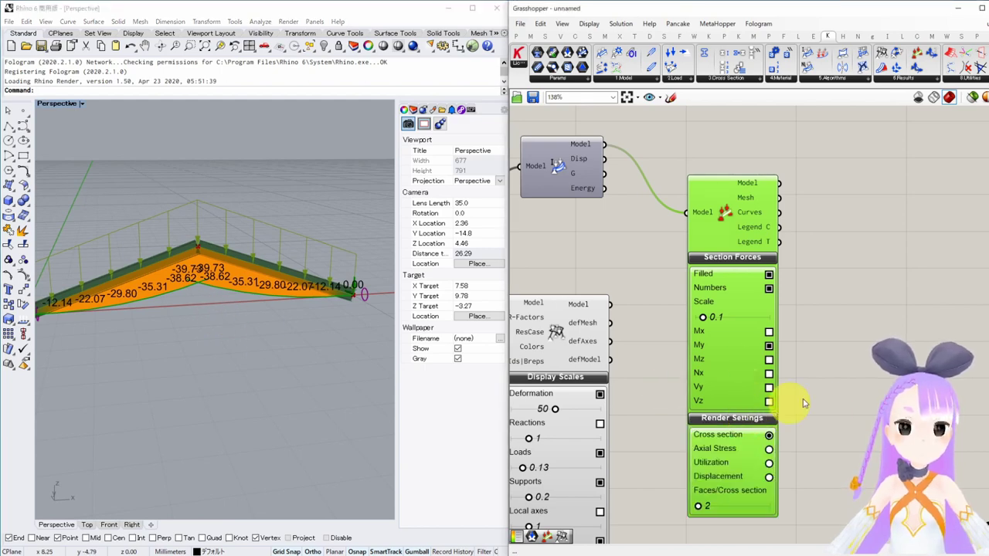
{"action": "right_click_drag", "start_coordinate": [831, 378], "coordinate": [832, 289]}
{"action": "scroll", "coordinate": [743, 338], "scroll_direction": "up", "scroll_amount": 3}
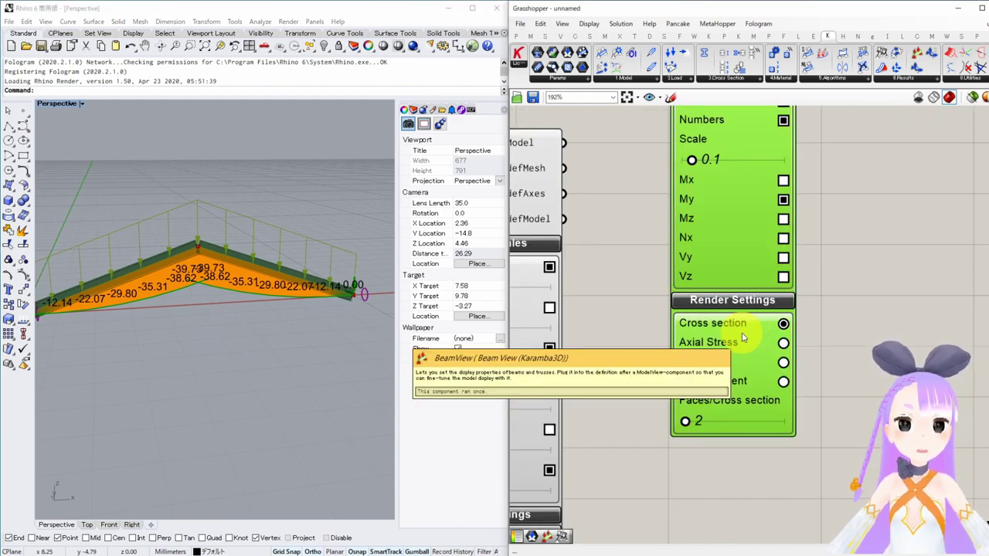
{"action": "left_click", "coordinate": [784, 343]}
{"action": "right_click_drag", "start_coordinate": [349, 342], "coordinate": [84, 309]}
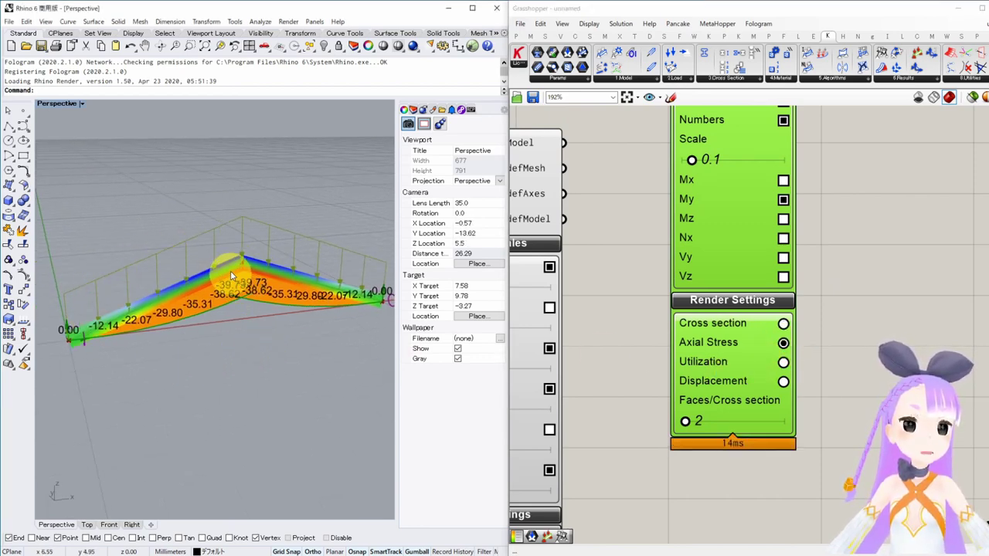
{"action": "scroll", "coordinate": [241, 275], "scroll_direction": "up", "scroll_amount": 2}
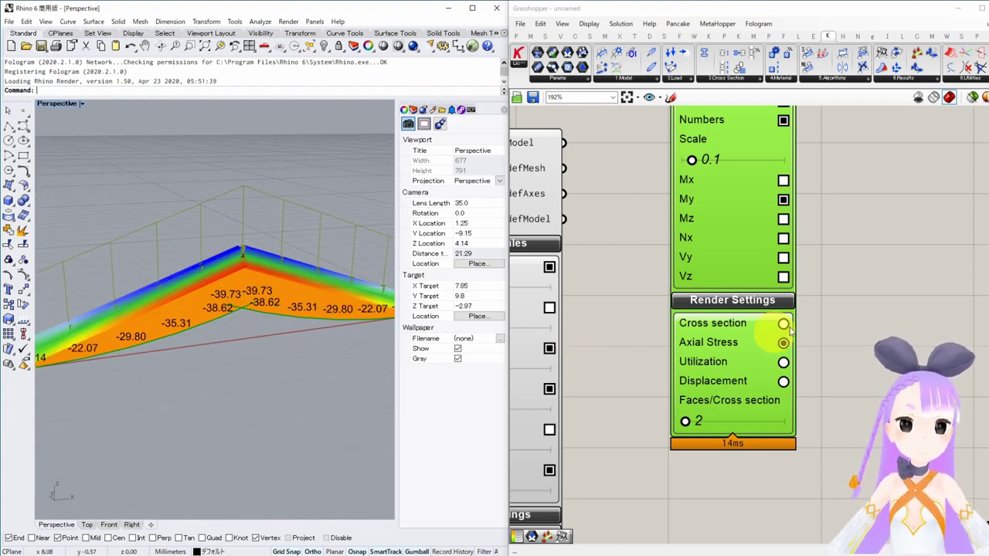
{"action": "scroll", "coordinate": [875, 265], "scroll_direction": "down", "scroll_amount": 2}
{"action": "right_click_drag", "start_coordinate": [876, 265], "coordinate": [788, 329]}
{"action": "scroll", "coordinate": [282, 335], "scroll_direction": "down", "scroll_amount": 2}
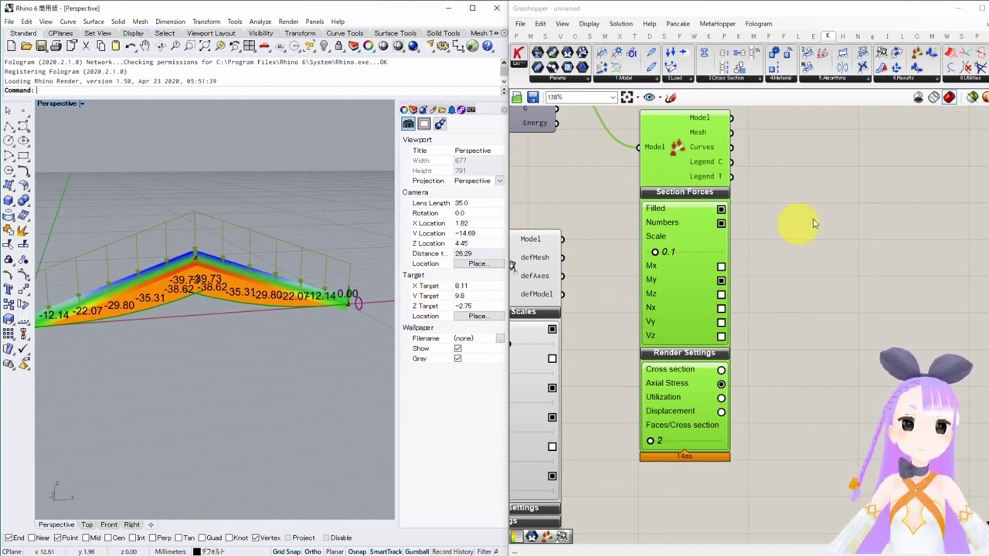
- Add a Legend component, connect Beam View's Legend C and Legend T outputs to its C and T inputs, and enlarge it beside the Beam View
{"action": "right_click_drag", "start_coordinate": [813, 223], "coordinate": [782, 247]}
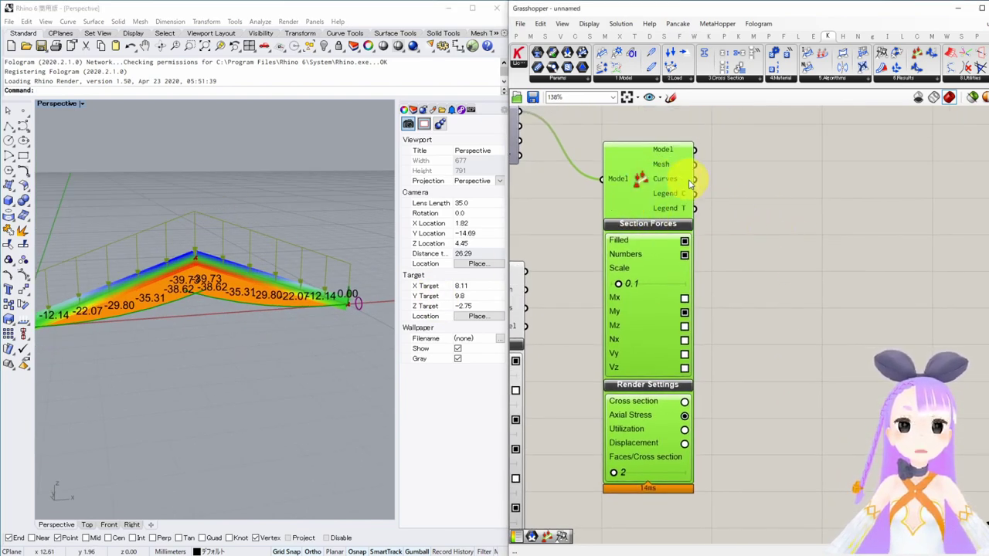
{"action": "left_click", "coordinate": [648, 36]}
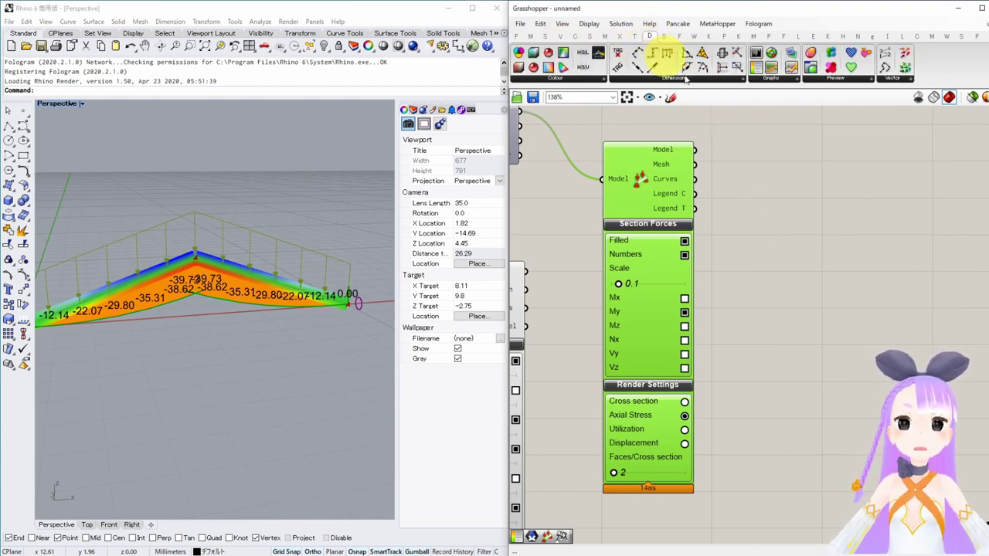
{"action": "left_click", "coordinate": [800, 80]}
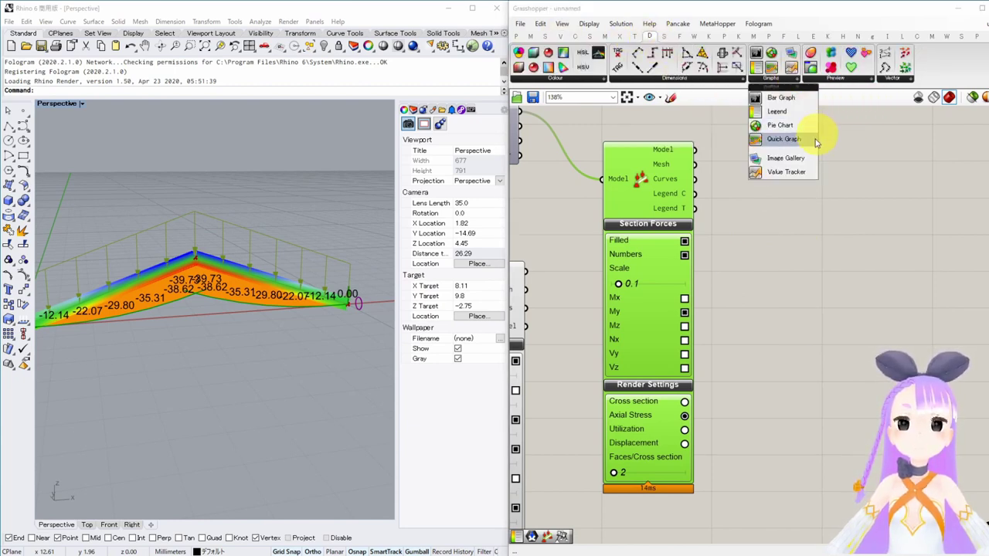
{"action": "left_click", "coordinate": [791, 118]}
{"action": "left_click", "coordinate": [808, 239]}
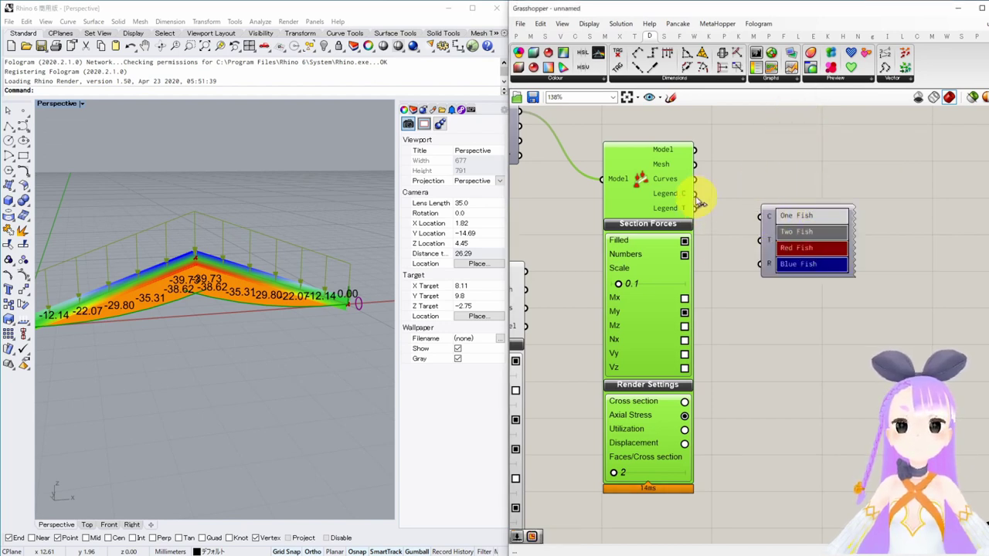
{"action": "left_click_drag", "start_coordinate": [693, 193], "coordinate": [761, 241]}
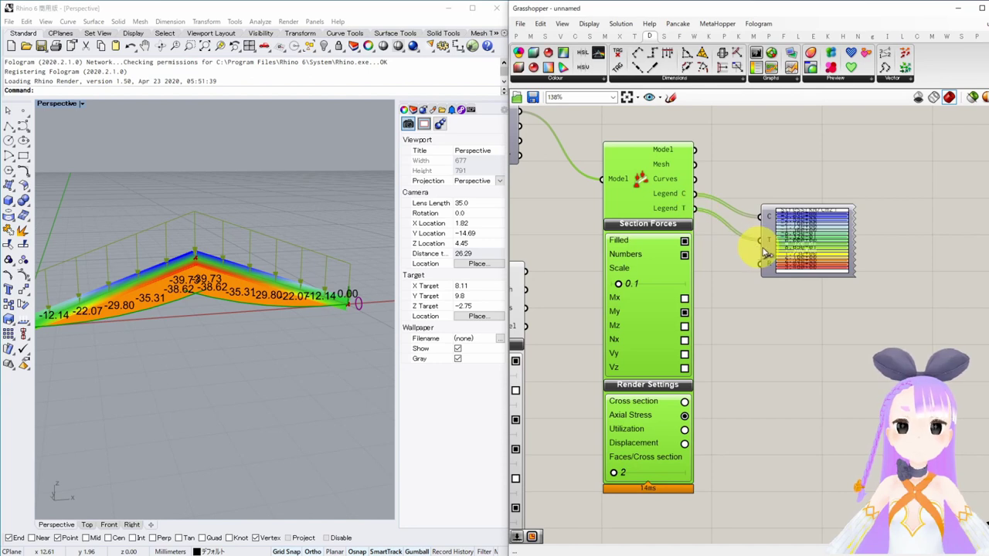
{"action": "left_click", "coordinate": [811, 247]}
{"action": "left_click_drag", "start_coordinate": [821, 276], "coordinate": [818, 349]}
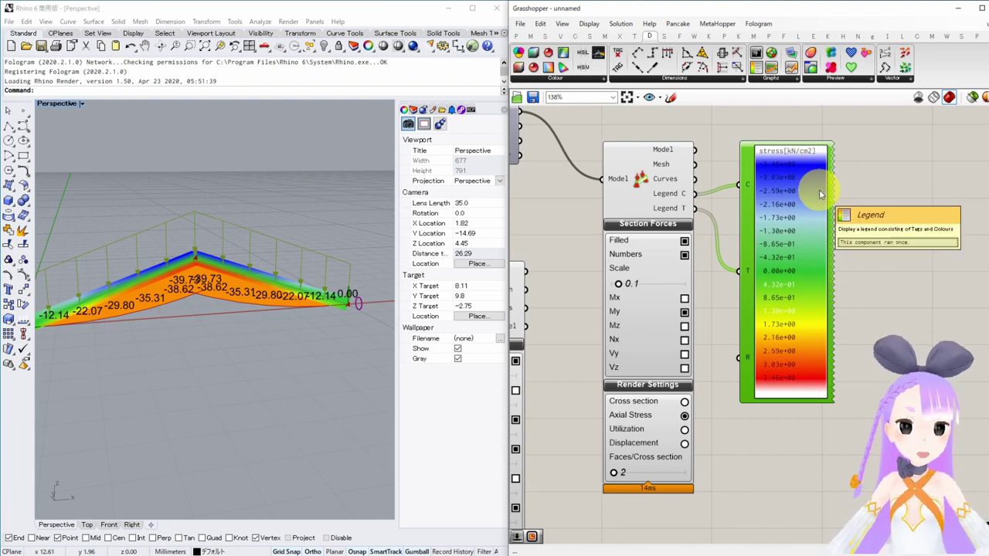
{"action": "right_click_drag", "start_coordinate": [232, 349], "coordinate": [276, 352]}
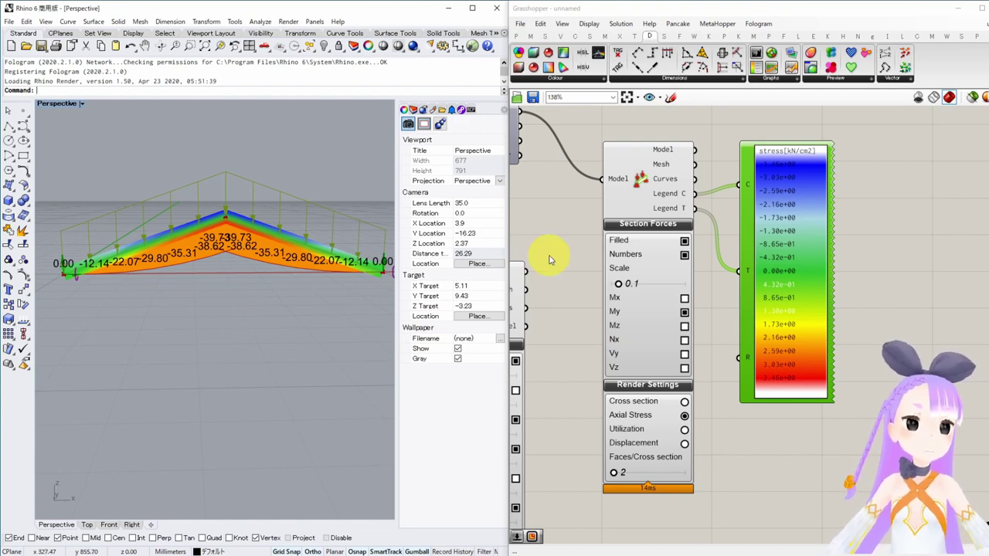
- Turn off the numeric values in the Beam View's Section Forces settings
{"action": "right_click_drag", "start_coordinate": [550, 260], "coordinate": [790, 258]}
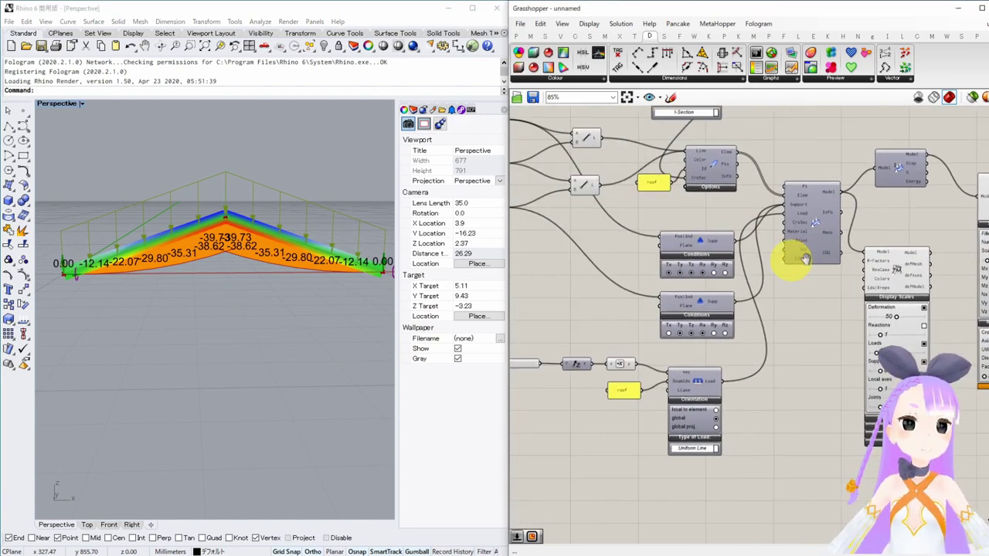
{"action": "scroll", "coordinate": [765, 278], "scroll_direction": "up", "scroll_amount": 2}
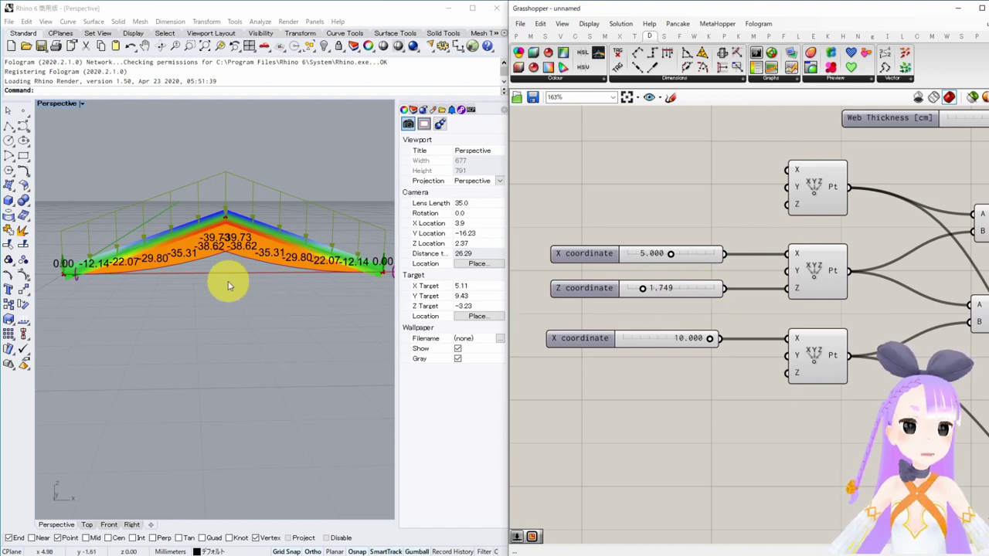
{"action": "scroll", "coordinate": [224, 284], "scroll_direction": "down", "scroll_amount": 2}
{"action": "right_click_drag", "start_coordinate": [818, 309], "coordinate": [672, 289]}
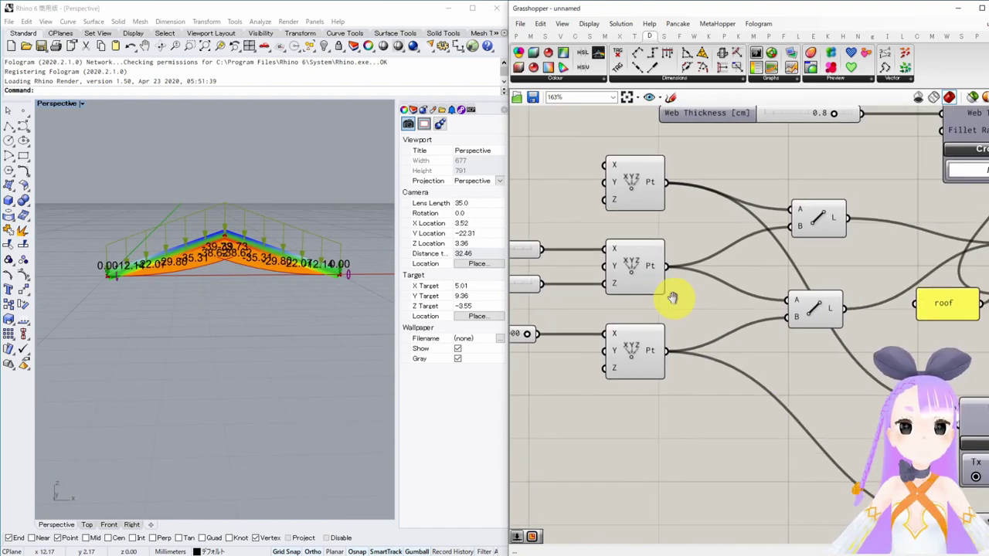
{"action": "scroll", "coordinate": [808, 293], "scroll_direction": "down", "scroll_amount": 3}
{"action": "right_click_drag", "start_coordinate": [783, 286], "coordinate": [671, 256]}
{"action": "scroll", "coordinate": [719, 312], "scroll_direction": "up", "scroll_amount": 3}
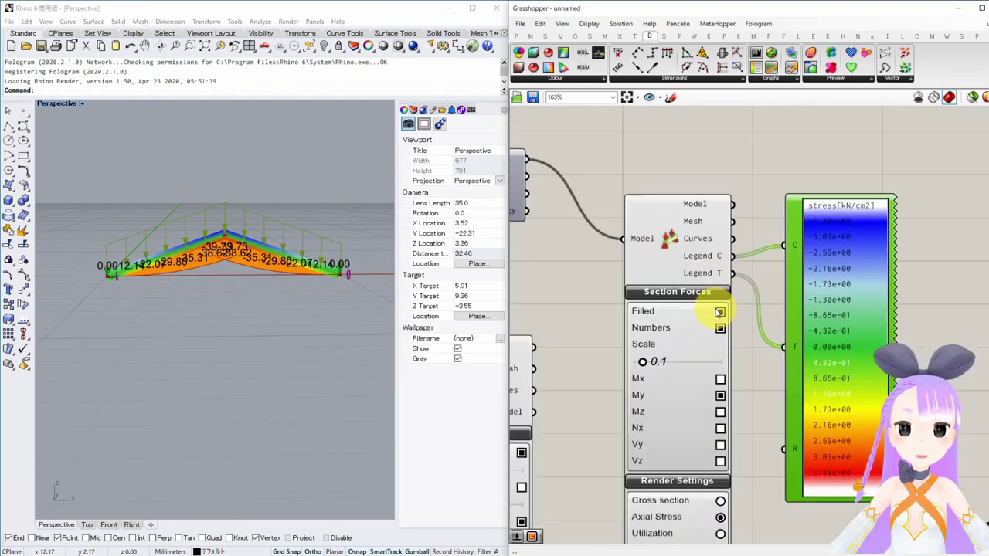
{"action": "left_click", "coordinate": [719, 328]}
{"action": "scroll", "coordinate": [721, 320], "scroll_direction": "down", "scroll_amount": 3}
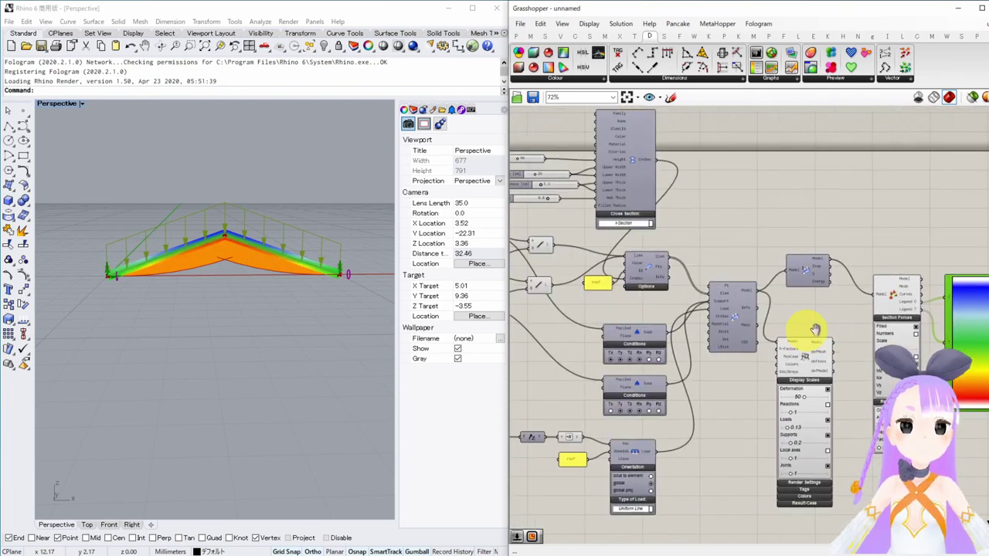
- Move the ridge point above the far support by raising its X coordinate to 10.000
{"action": "right_click_drag", "start_coordinate": [811, 327], "coordinate": [828, 327]}
{"action": "scroll", "coordinate": [710, 270], "scroll_direction": "up", "scroll_amount": 3}
{"action": "scroll", "coordinate": [710, 272], "scroll_direction": "up", "scroll_amount": 2}
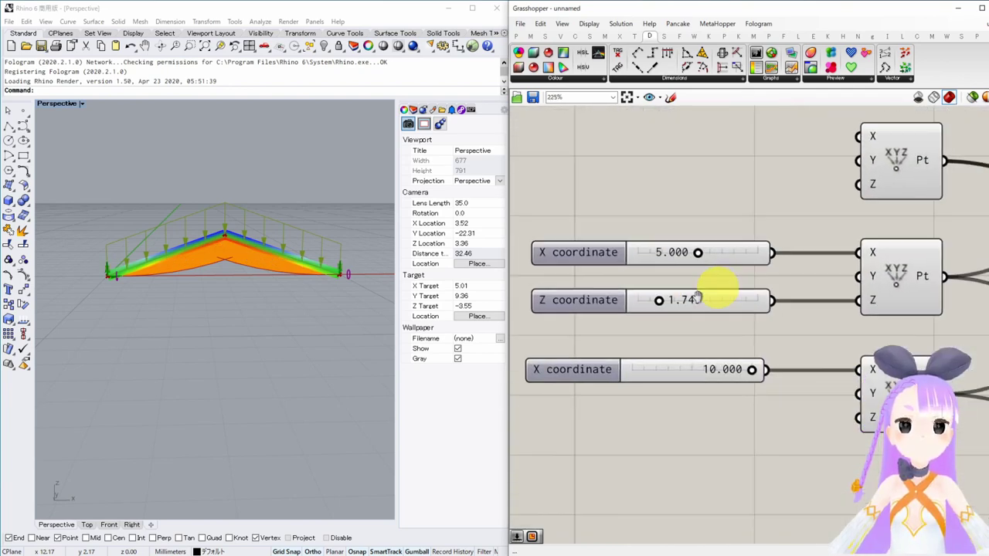
{"action": "left_click_drag", "start_coordinate": [665, 273], "coordinate": [711, 276]}
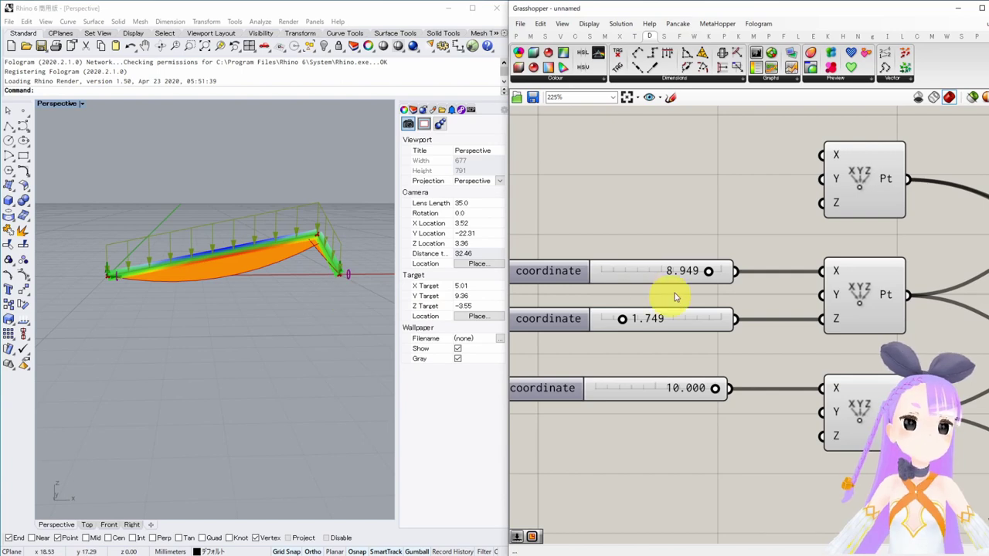
{"action": "left_click_drag", "start_coordinate": [708, 272], "coordinate": [726, 272]}
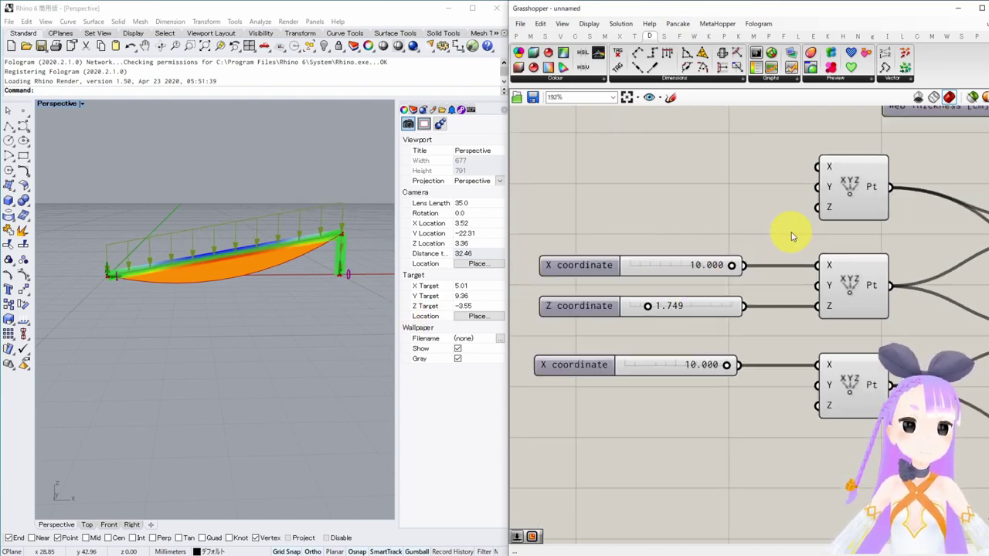
- Turn on the Nx axial force diagram in the Beam View and inspect it on the vertical member
{"action": "scroll", "coordinate": [943, 238], "scroll_direction": "down", "scroll_amount": 5}
{"action": "scroll", "coordinate": [816, 199], "scroll_direction": "up", "scroll_amount": 4}
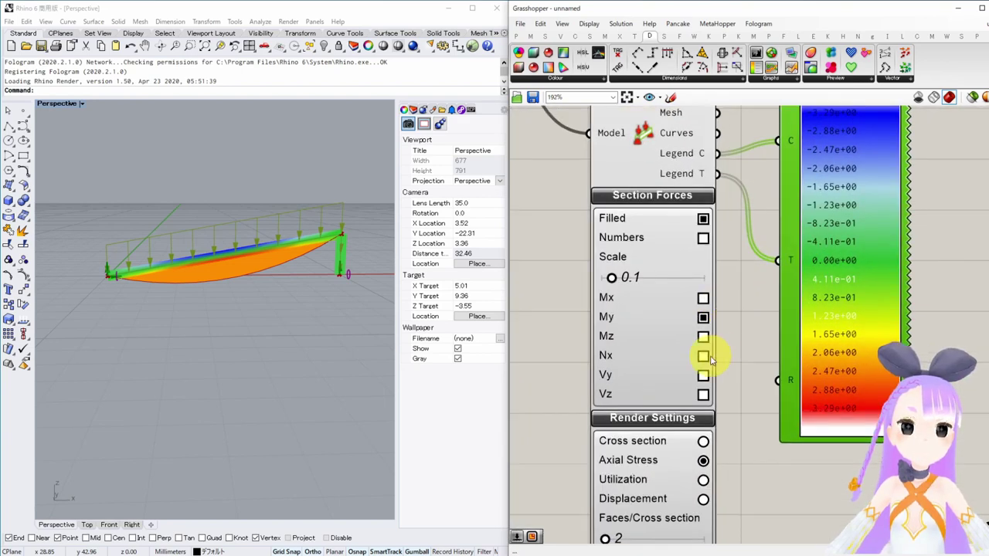
{"action": "left_click", "coordinate": [703, 356]}
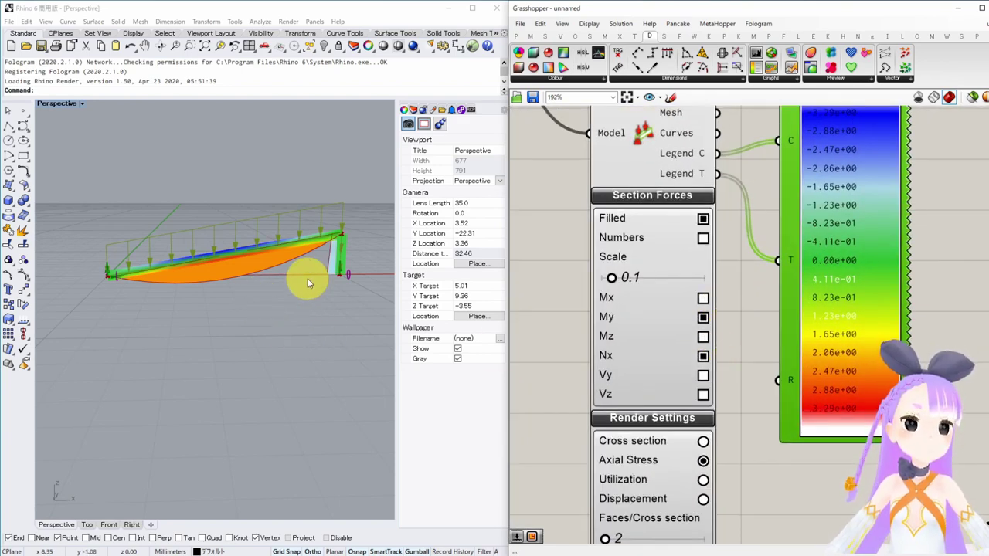
{"action": "scroll", "coordinate": [307, 278], "scroll_direction": "up", "scroll_amount": 2}
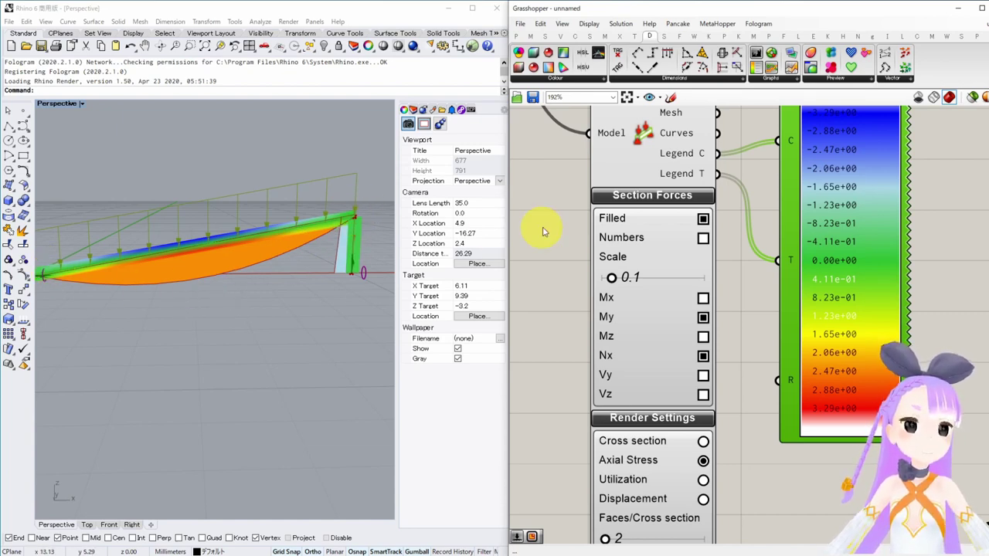
- Move the ridge point back towards midspan by setting its X coordinate to 4.809
{"action": "scroll", "coordinate": [541, 227], "scroll_direction": "down", "scroll_amount": 4}
{"action": "scroll", "coordinate": [688, 243], "scroll_direction": "up", "scroll_amount": 5}
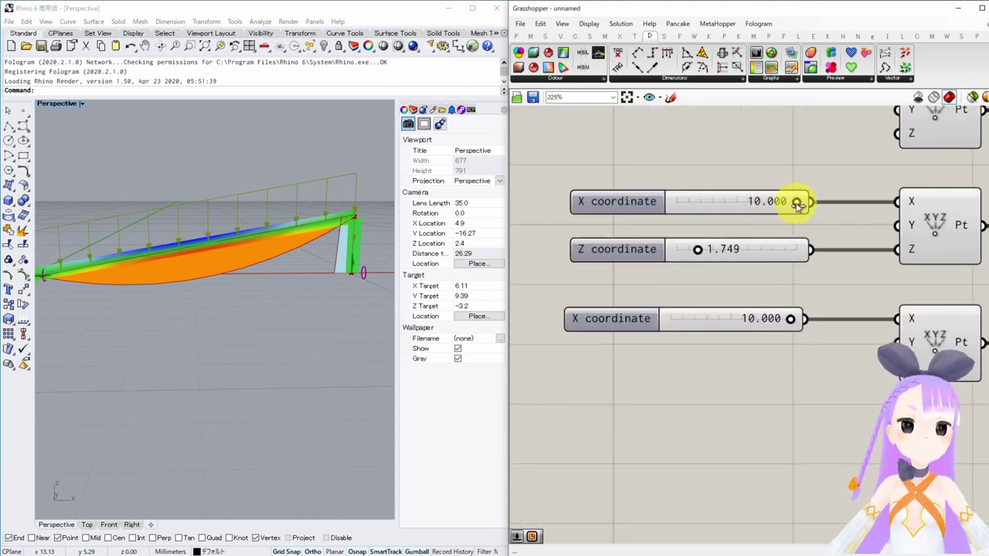
{"action": "left_click_drag", "start_coordinate": [797, 205], "coordinate": [734, 204]}
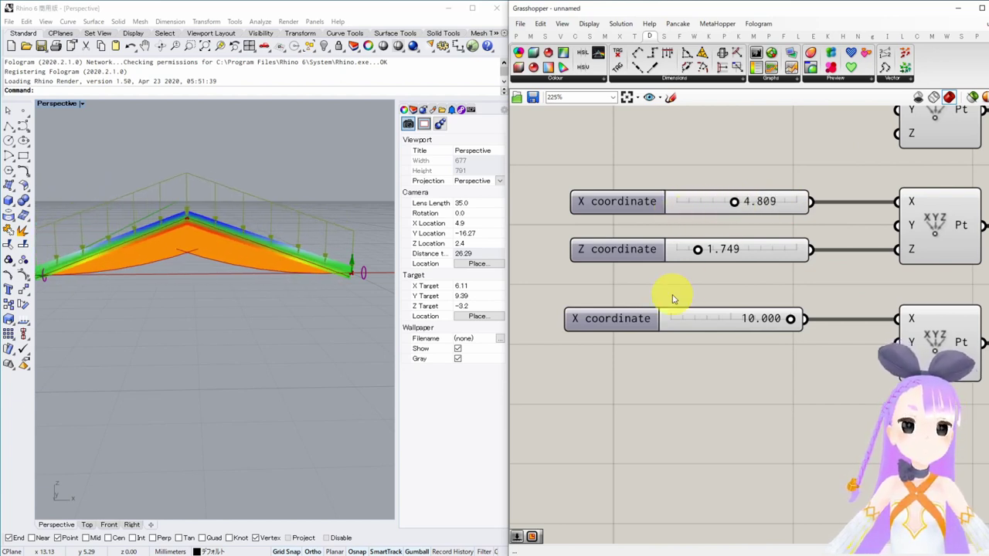
- Flatten the roof by setting the ridge point's Z coordinate to 0.000 and examine the straight beam's moment diagram
{"action": "right_click_drag", "start_coordinate": [706, 271], "coordinate": [734, 280]}
{"action": "left_click_drag", "start_coordinate": [724, 259], "coordinate": [704, 267]}
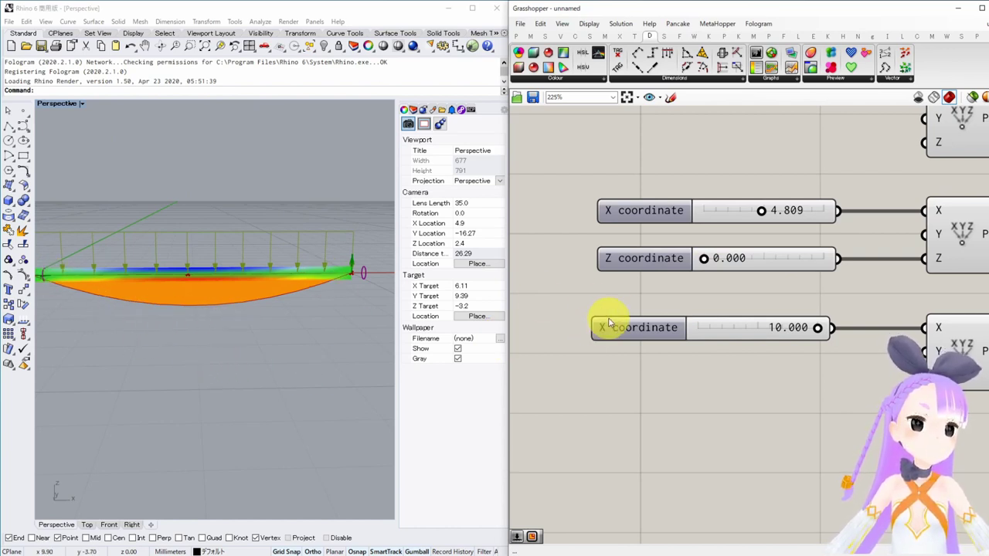
{"action": "scroll", "coordinate": [200, 323], "scroll_direction": "down", "scroll_amount": 2}
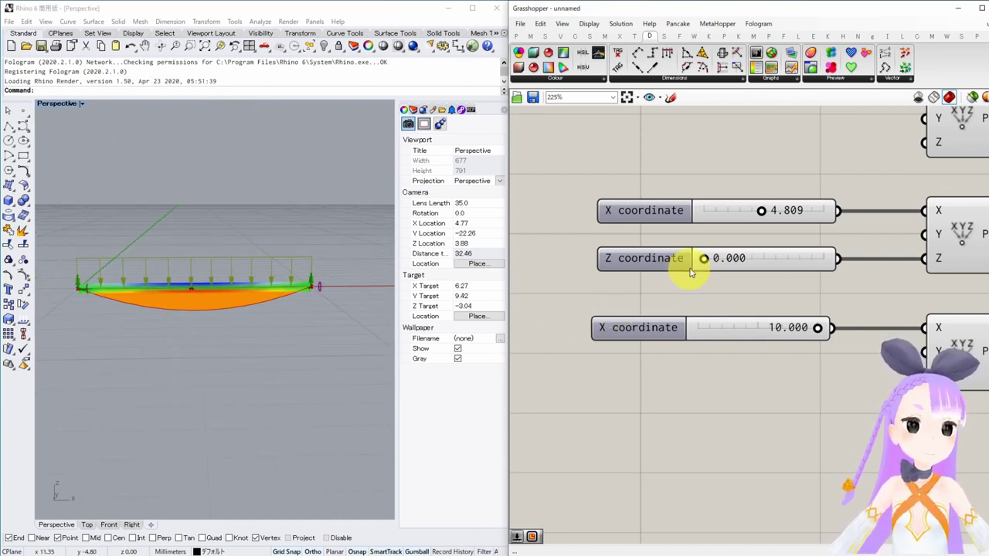
{"action": "right_click_drag", "start_coordinate": [315, 306], "coordinate": [315, 358], "text": "shift"}
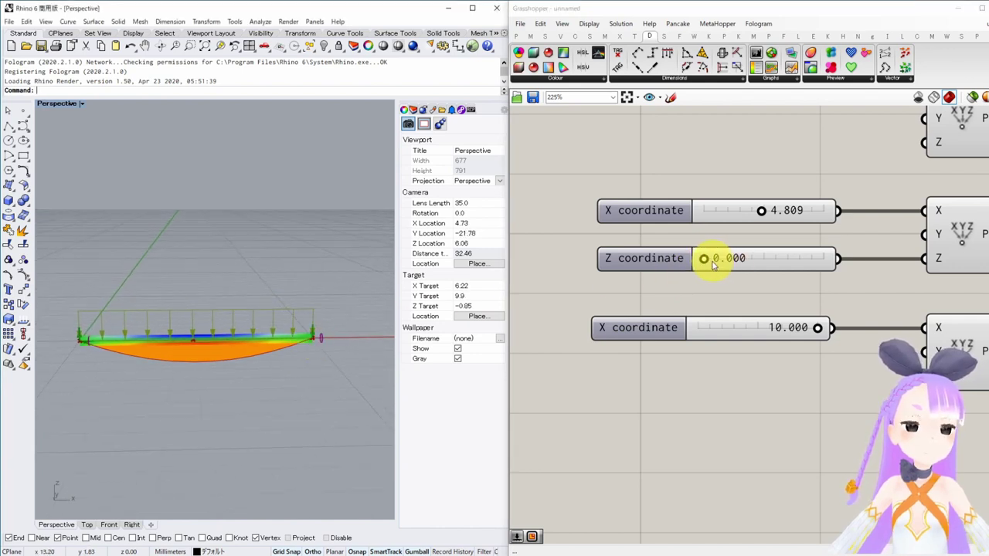
- Raise the ridge point's Z coordinate to 9.762 to examine a steep roof's moment diagram, and set it back down to 2.885
{"action": "left_click_drag", "start_coordinate": [712, 262], "coordinate": [820, 260]}
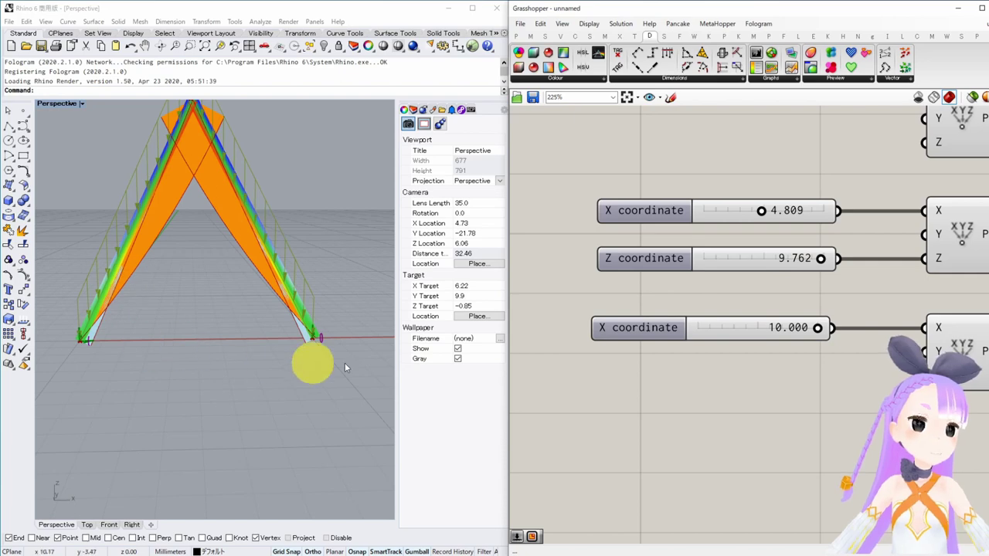
{"action": "left_click_drag", "start_coordinate": [820, 260], "coordinate": [737, 260]}
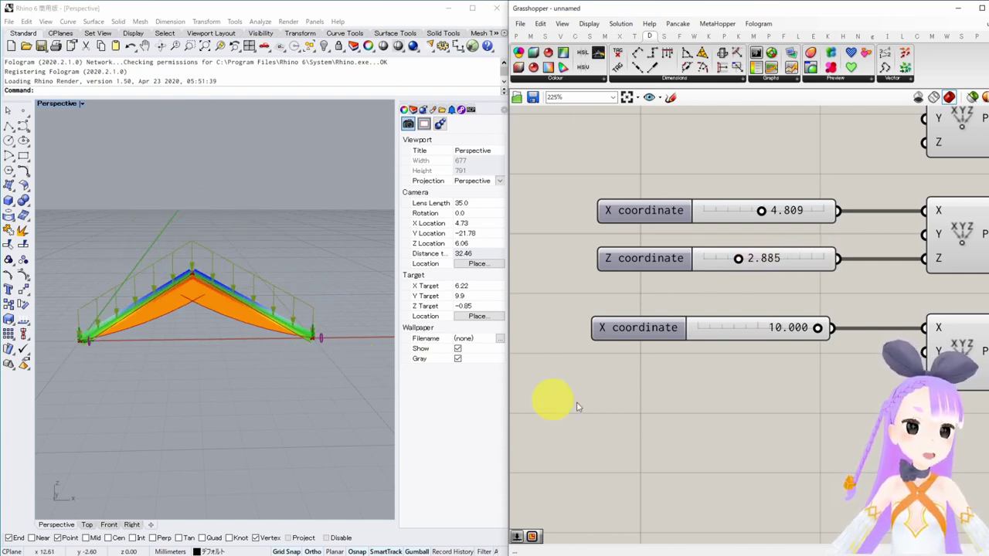
- Fix the Tx translation in the conditions of the far support so that both supports resist horizontal thrust
{"action": "right_click_drag", "start_coordinate": [784, 397], "coordinate": [762, 388]}
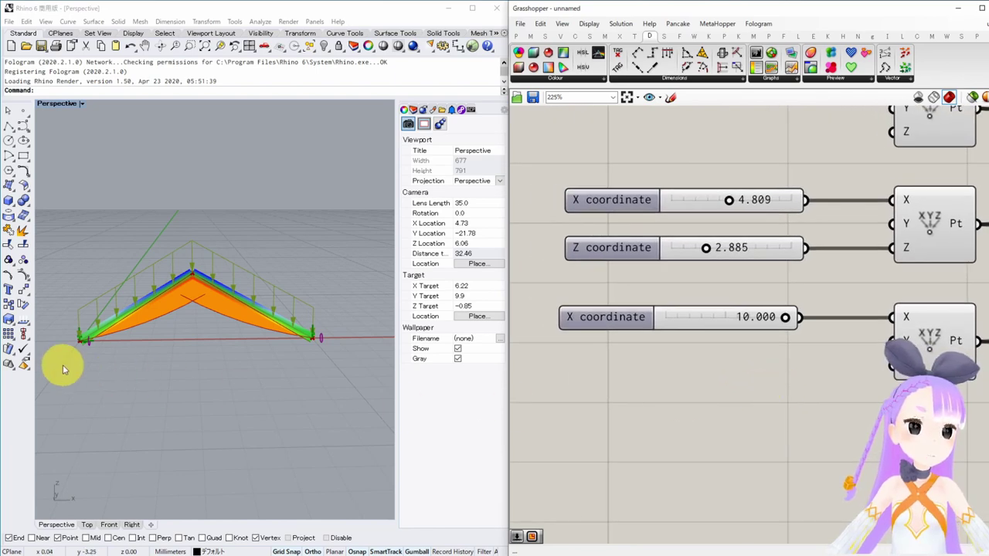
{"action": "scroll", "coordinate": [640, 250], "scroll_direction": "down", "scroll_amount": 3}
{"action": "scroll", "coordinate": [640, 249], "scroll_direction": "down", "scroll_amount": 5}
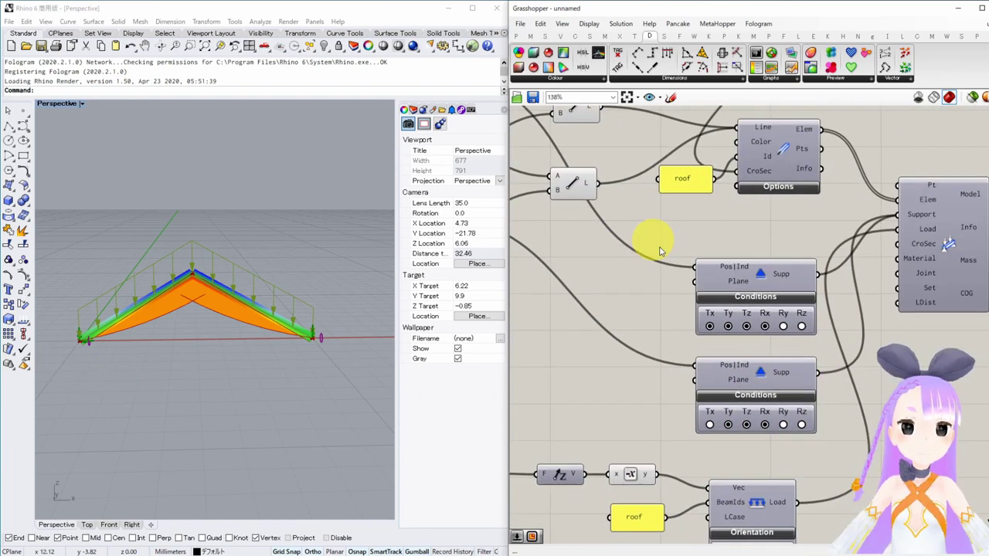
{"action": "left_click", "coordinate": [655, 381]}
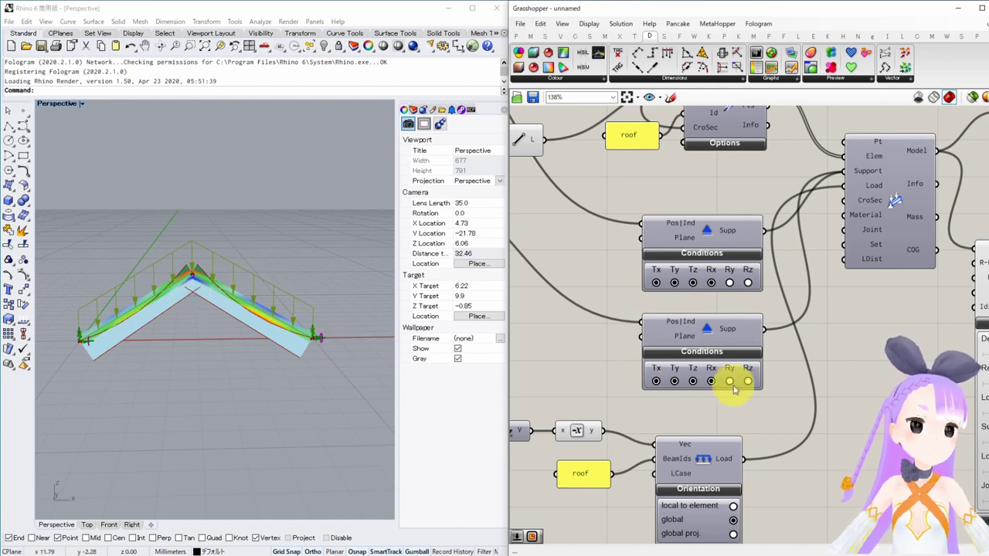
- Set the ridge point's X coordinate to 3.567 and its Z coordinate to 1.776 to explore an asymmetric roof
{"action": "right_click_drag", "start_coordinate": [592, 337], "coordinate": [713, 394]}
{"action": "right_click_drag", "start_coordinate": [596, 289], "coordinate": [692, 372]}
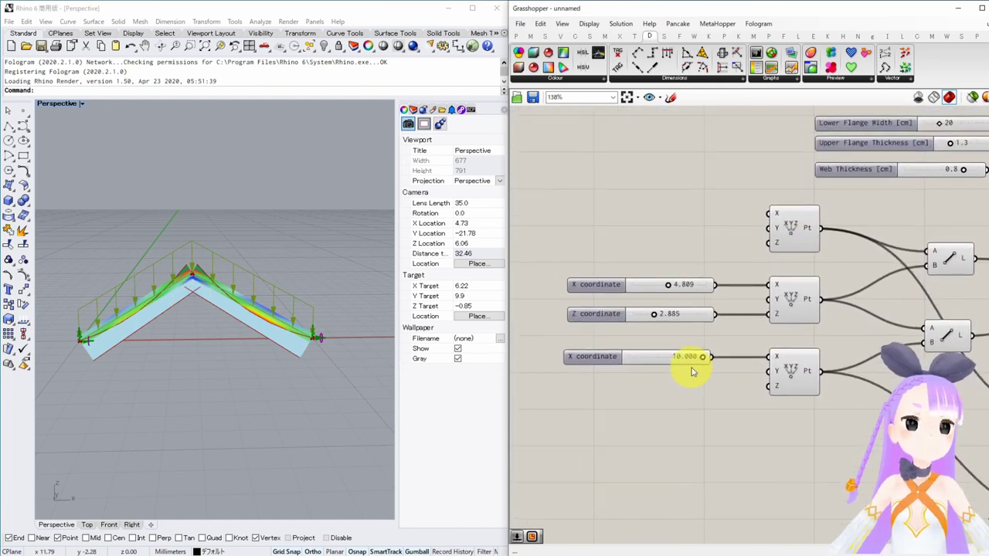
{"action": "scroll", "coordinate": [642, 316], "scroll_direction": "up", "scroll_amount": 3}
{"action": "left_click_drag", "start_coordinate": [685, 265], "coordinate": [648, 319]}
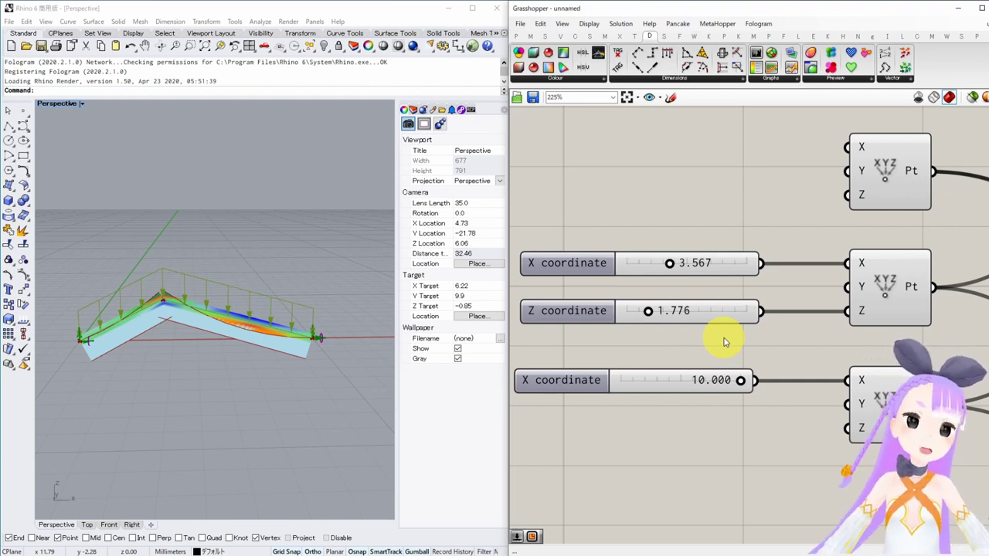
- Add an MD Slider near the ridge coordinate sliders and set its X and Y domains to 0 To 10
{"action": "scroll", "coordinate": [723, 342], "scroll_direction": "down", "scroll_amount": 2}
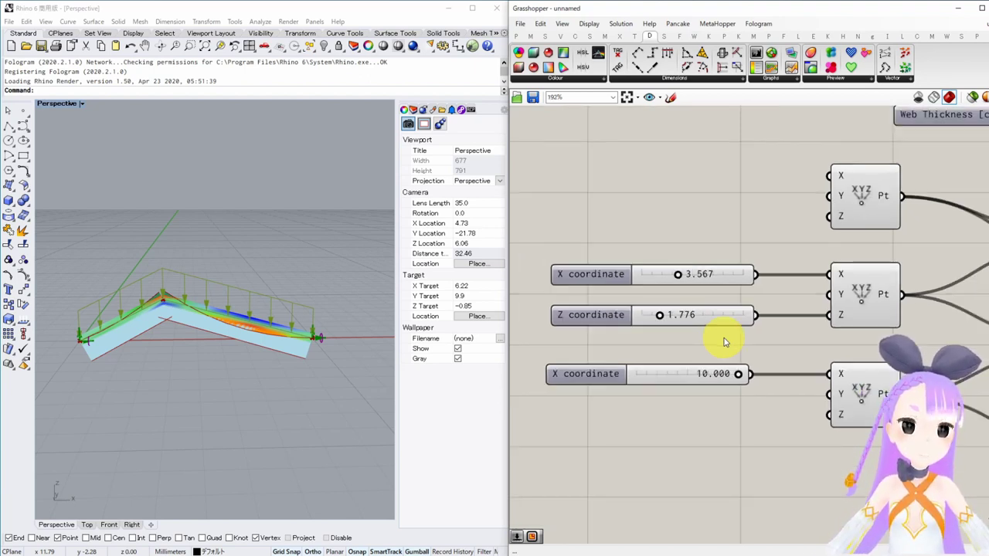
{"action": "double_click", "coordinate": [648, 270]}
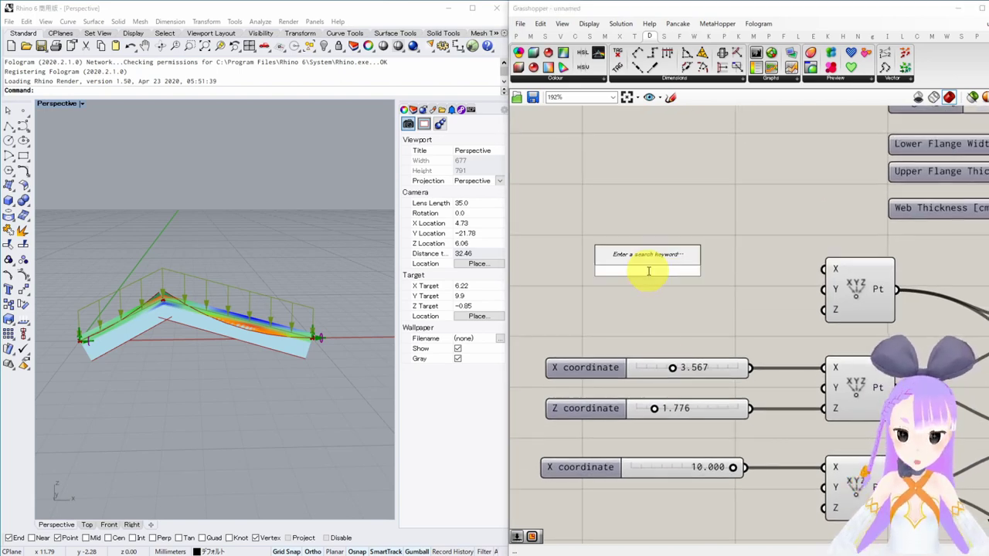
{"action": "type", "text": "md"}
{"action": "key", "text": "Return"}
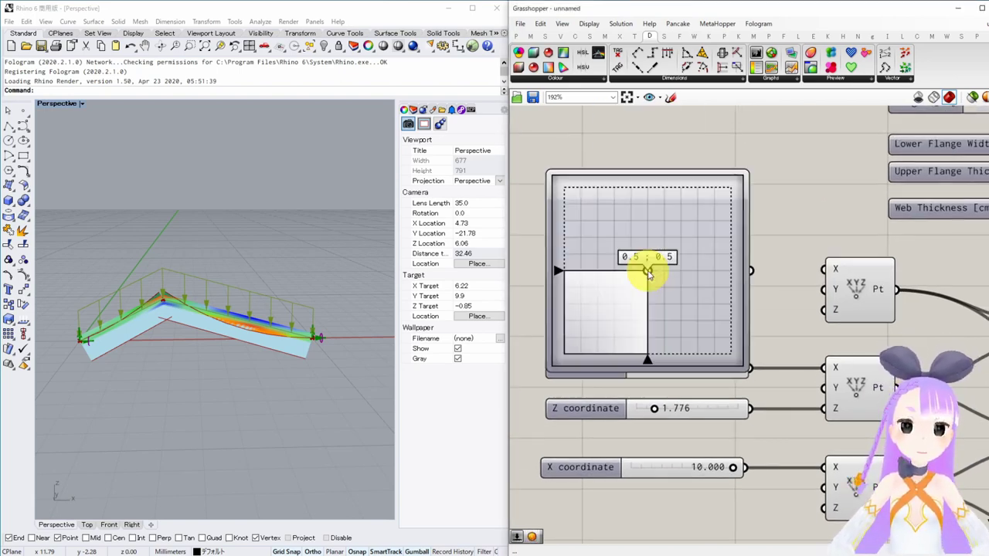
{"action": "left_click_drag", "start_coordinate": [647, 272], "coordinate": [690, 239]}
{"action": "scroll", "coordinate": [795, 193], "scroll_direction": "down", "scroll_amount": 2}
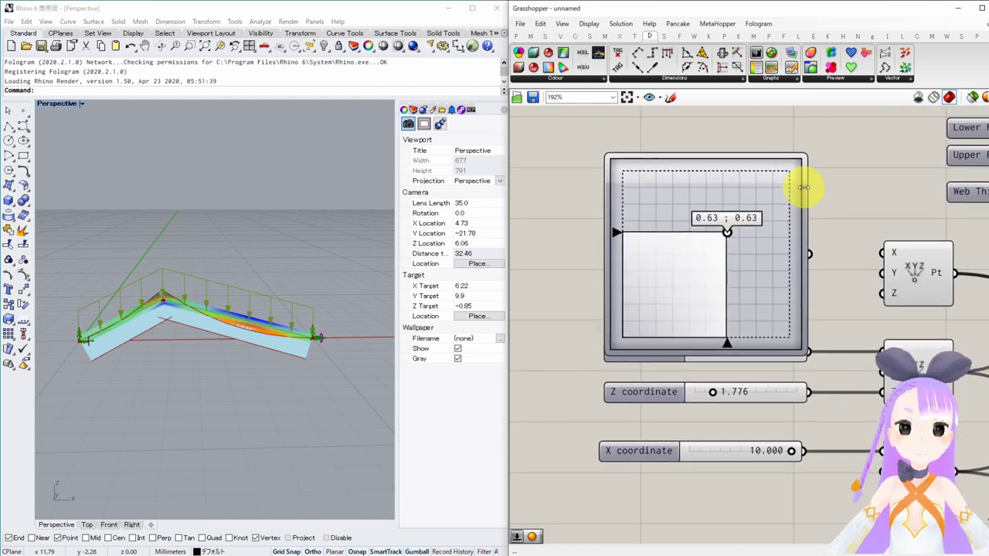
{"action": "left_click_drag", "start_coordinate": [772, 208], "coordinate": [686, 205]}
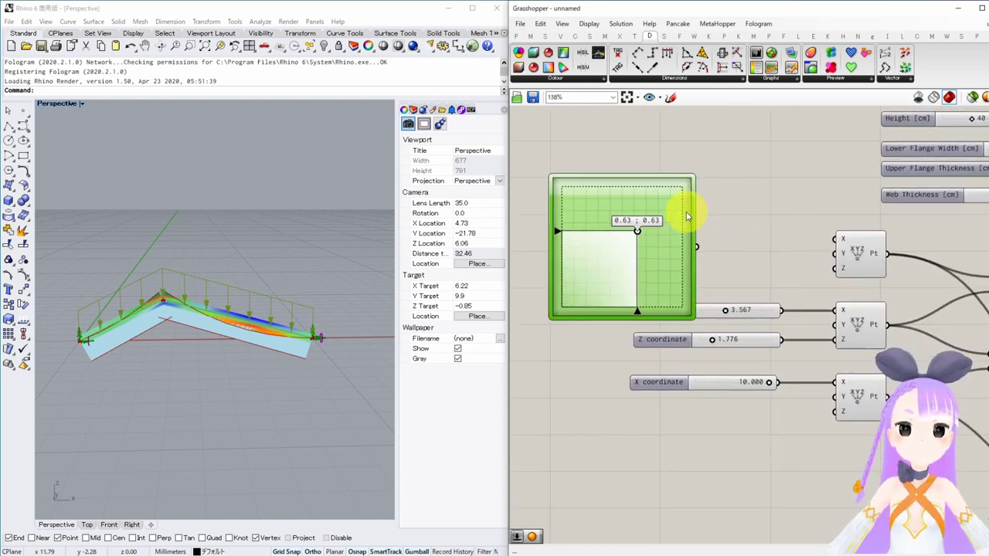
{"action": "double_click", "coordinate": [635, 226]}
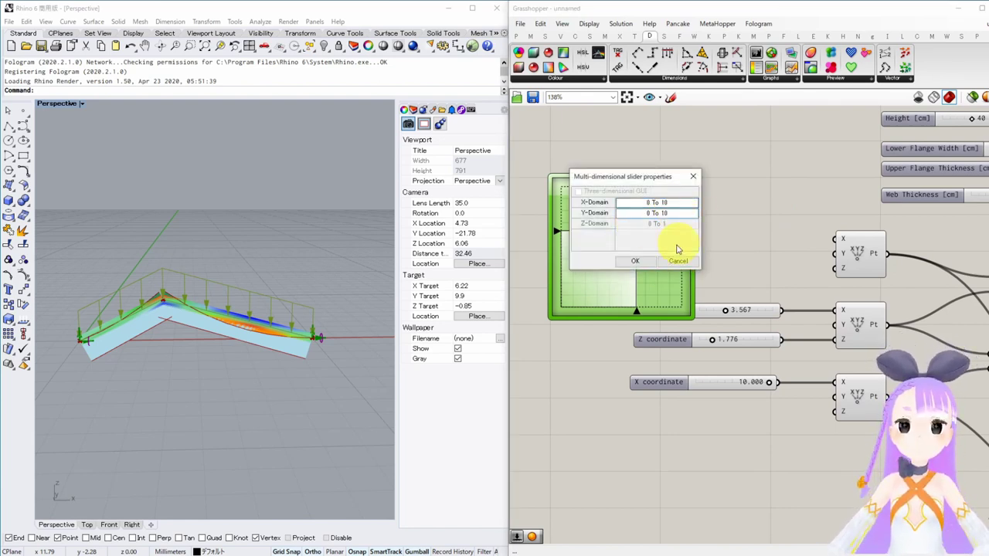
{"action": "left_click", "coordinate": [634, 260]}
- Add a Deconstruct point component beside the MD Slider, connect the slider to its P input, and arrange both components
{"action": "left_click_drag", "start_coordinate": [693, 245], "coordinate": [739, 225]}
{"action": "type", "text": "decon"}
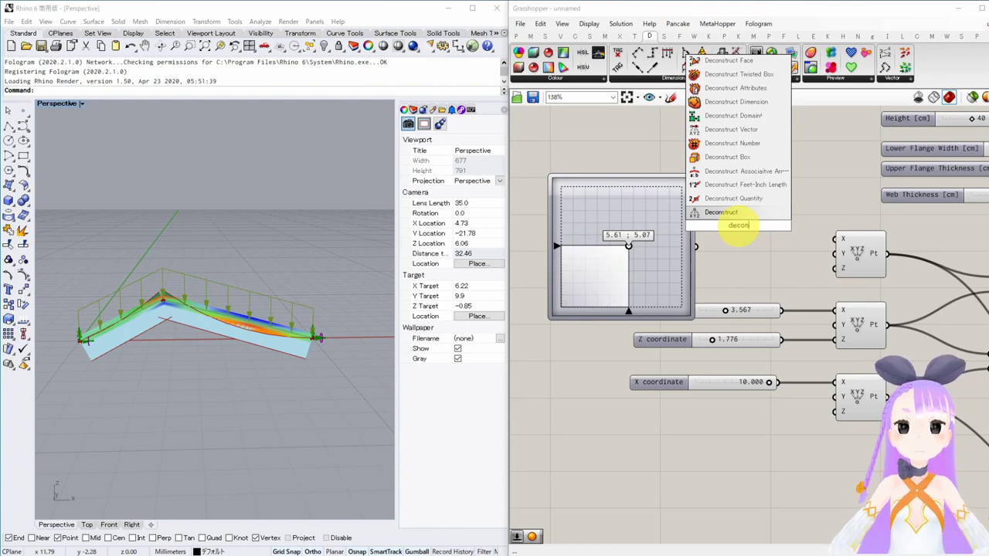
{"action": "type", "text": "stru"}
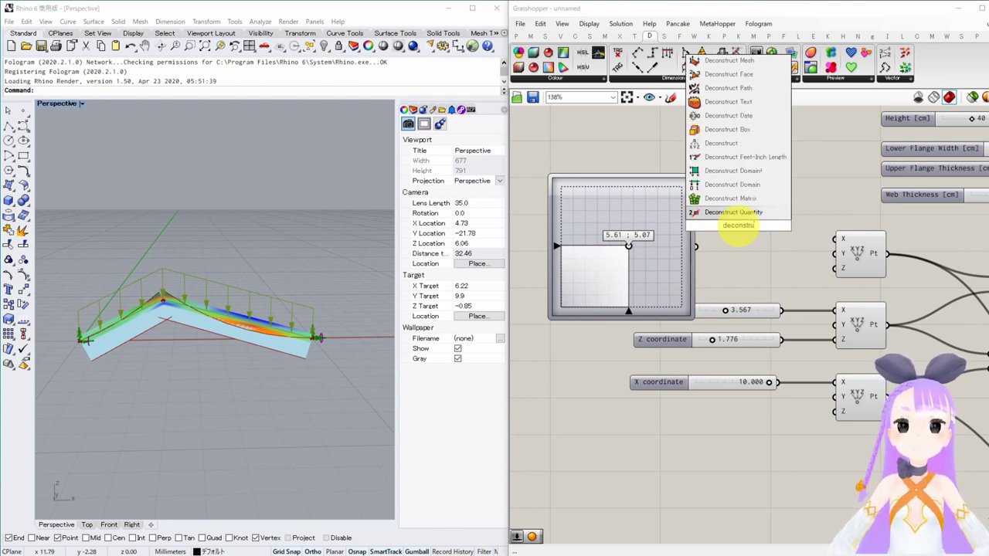
{"action": "type", "text": "t"}
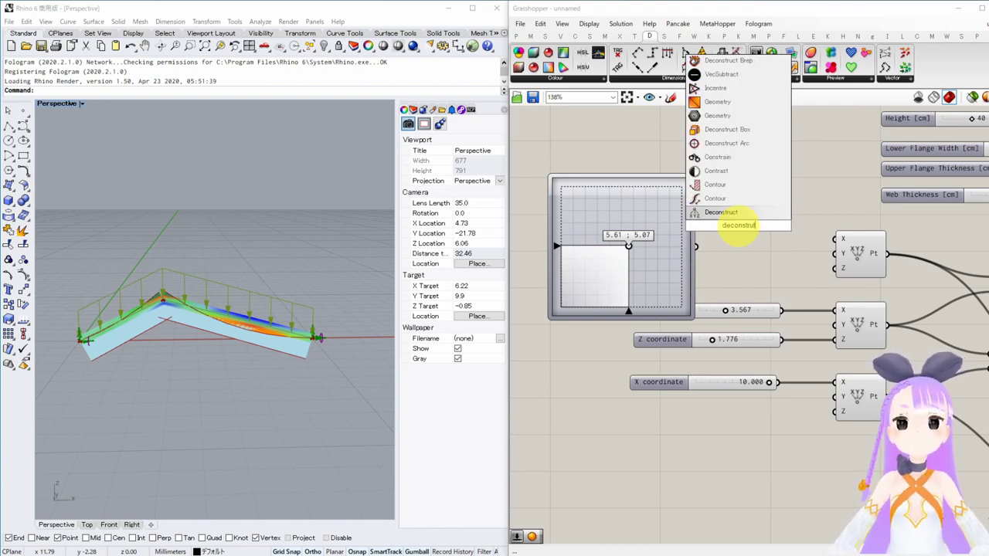
{"action": "key", "text": "Return"}
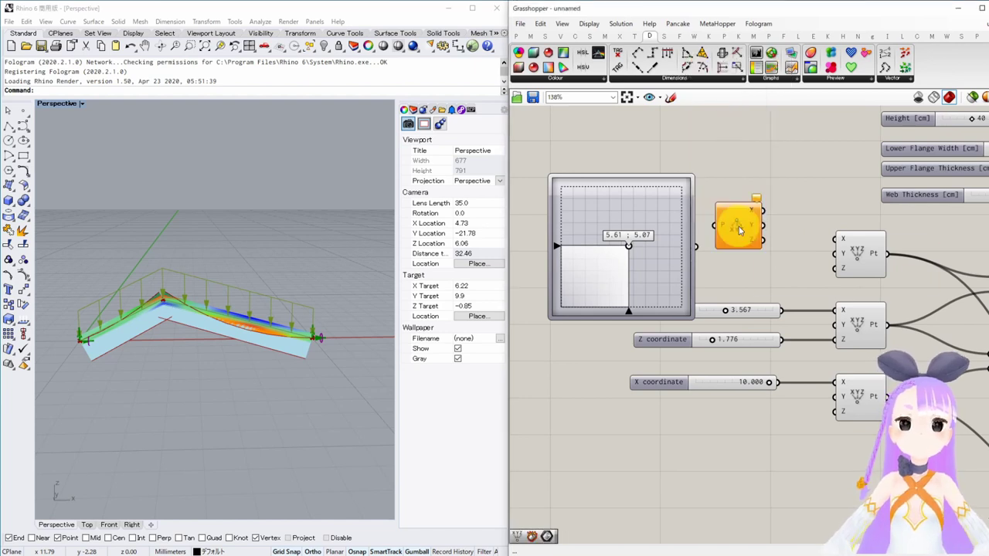
{"action": "left_click_drag", "start_coordinate": [701, 249], "coordinate": [715, 225]}
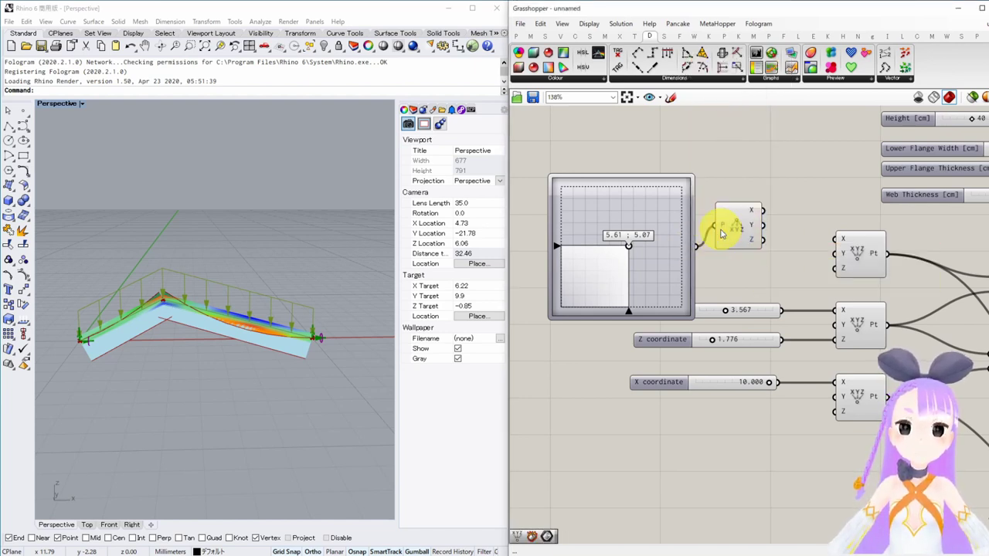
{"action": "left_click_drag", "start_coordinate": [631, 248], "coordinate": [607, 216]}
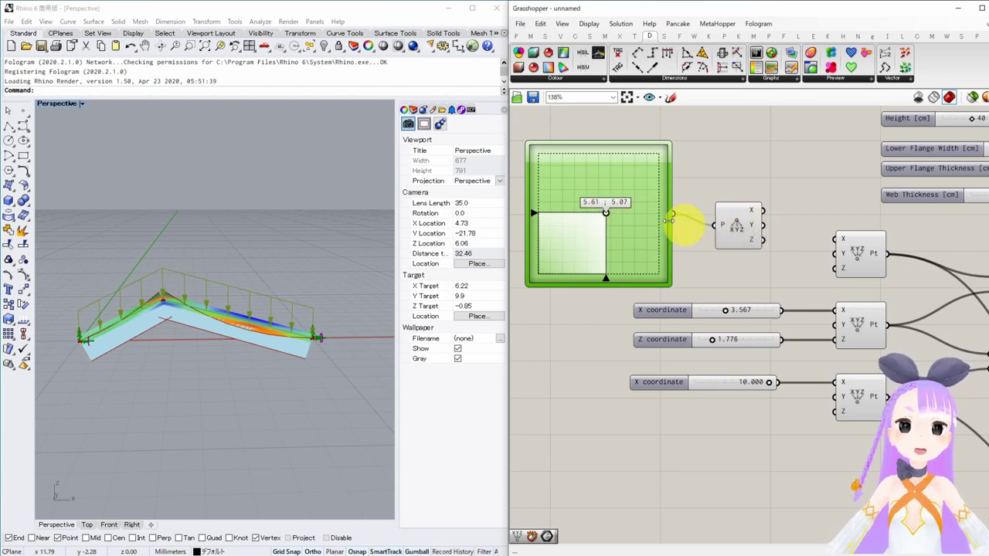
{"action": "left_click_drag", "start_coordinate": [743, 228], "coordinate": [730, 243]}
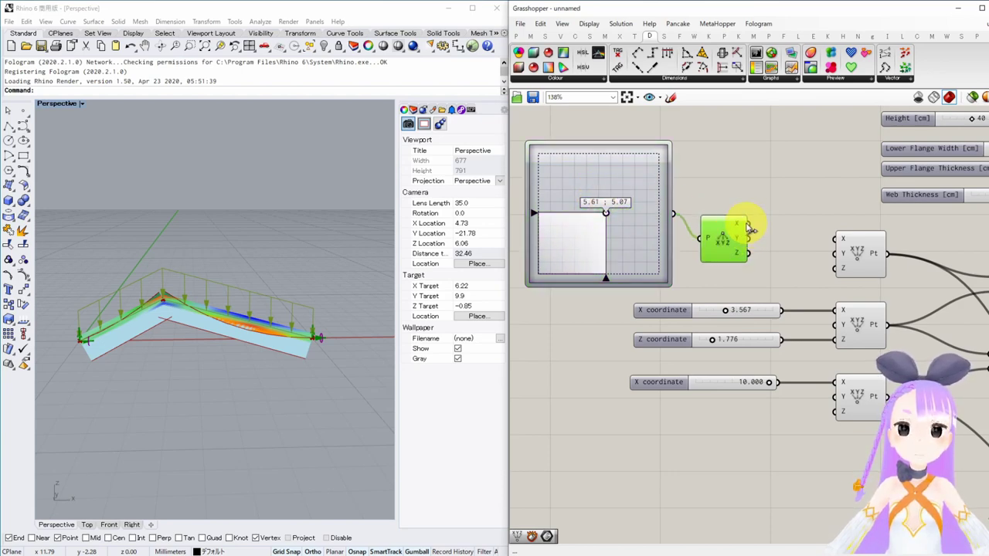
- Connect the deconstructed X and Y outputs to the ridge point's X and Z inputs, and move the ridge with the MD Slider
{"action": "left_click_drag", "start_coordinate": [840, 311], "coordinate": [838, 311]}
{"action": "left_click_drag", "start_coordinate": [751, 244], "coordinate": [834, 348]}
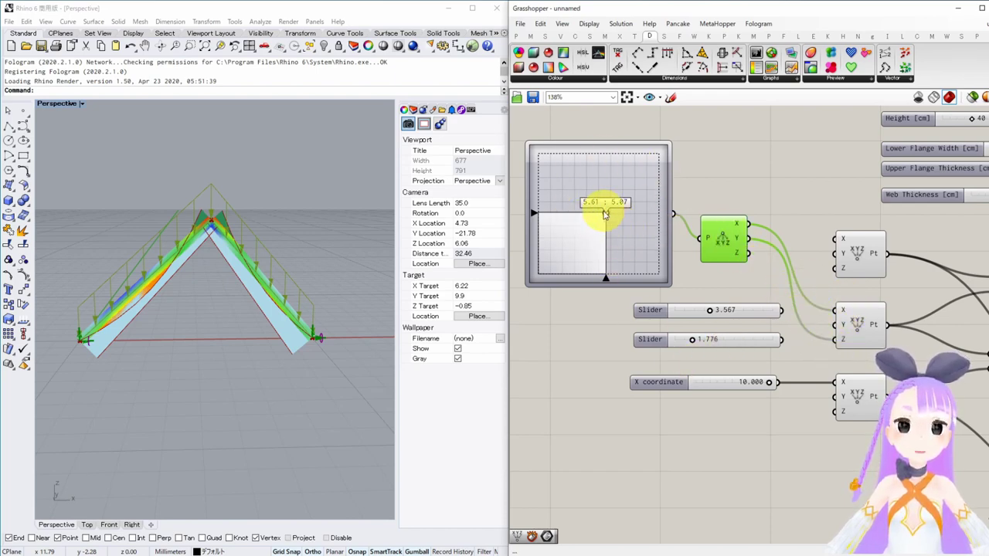
{"action": "left_click_drag", "start_coordinate": [605, 213], "coordinate": [611, 183]}
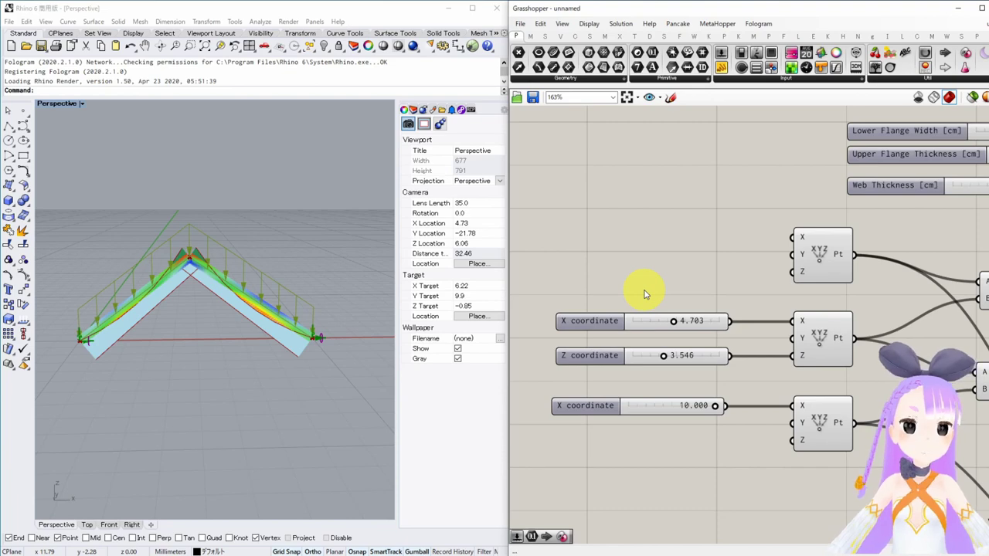
- Add a Panel near the Analyze component and connect the Energy output to it
{"action": "scroll", "coordinate": [644, 294], "scroll_direction": "down", "scroll_amount": 3}
{"action": "scroll", "coordinate": [633, 230], "scroll_direction": "up", "scroll_amount": 5}
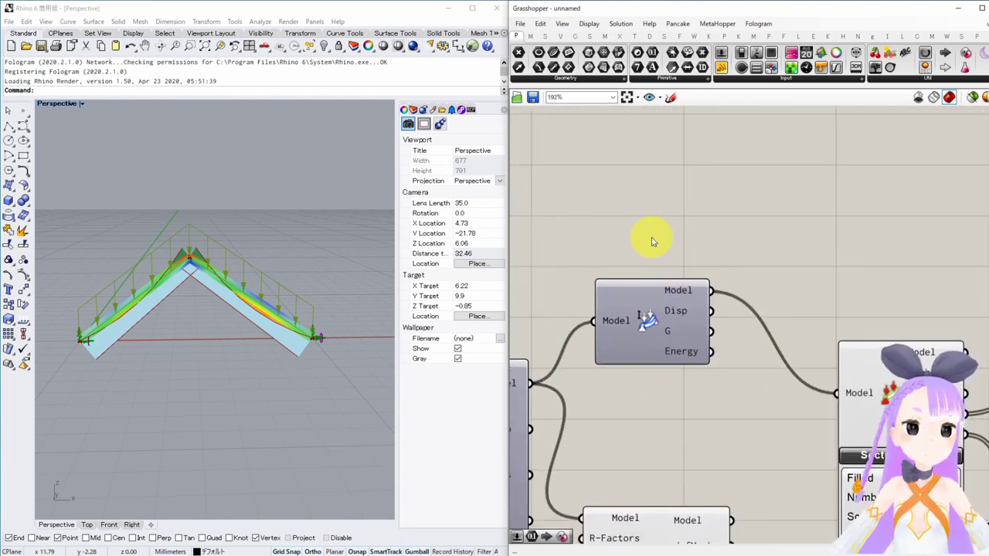
{"action": "mouse_move", "coordinate": [685, 357]}
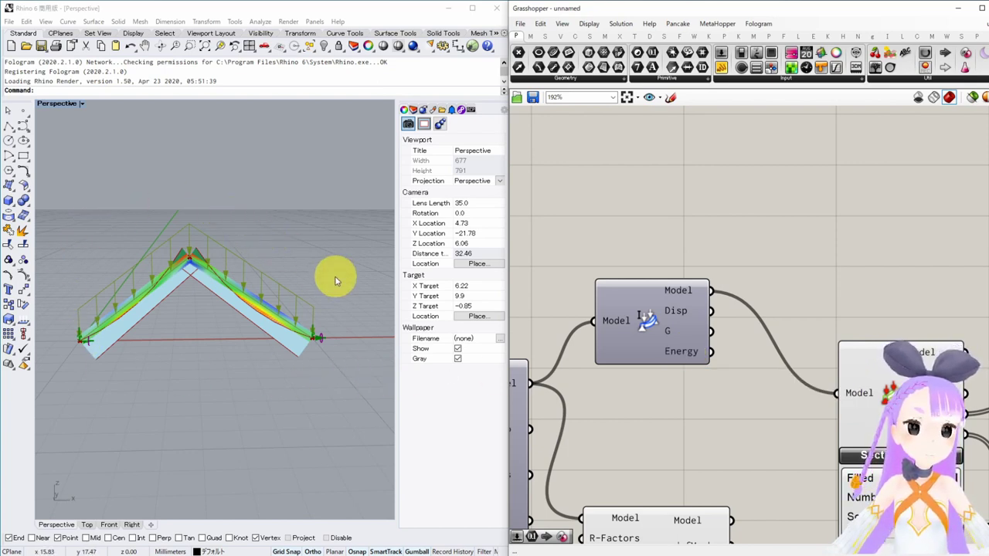
{"action": "key", "text": "ctrl+v"}
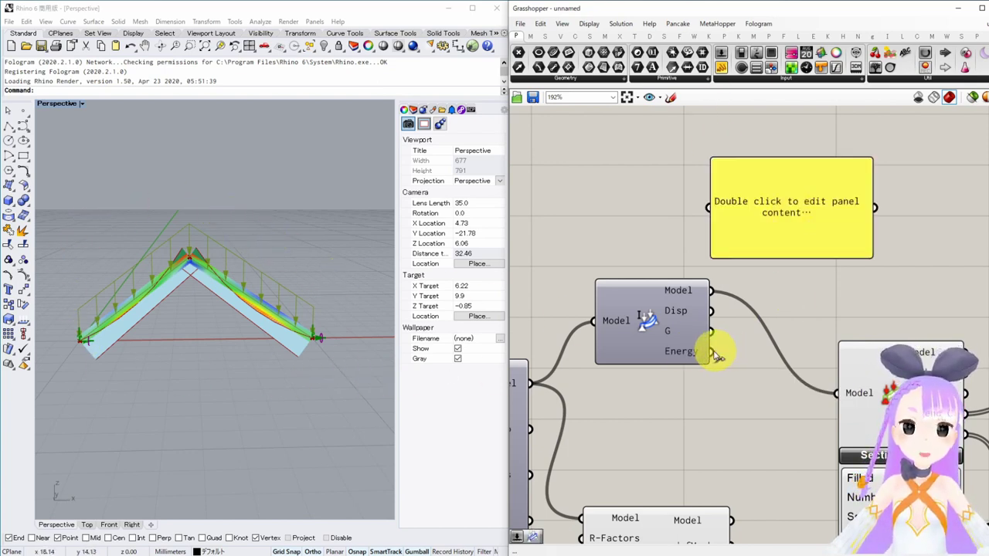
{"action": "left_click_drag", "start_coordinate": [711, 351], "coordinate": [708, 207]}
{"action": "left_click_drag", "start_coordinate": [801, 227], "coordinate": [831, 234]}
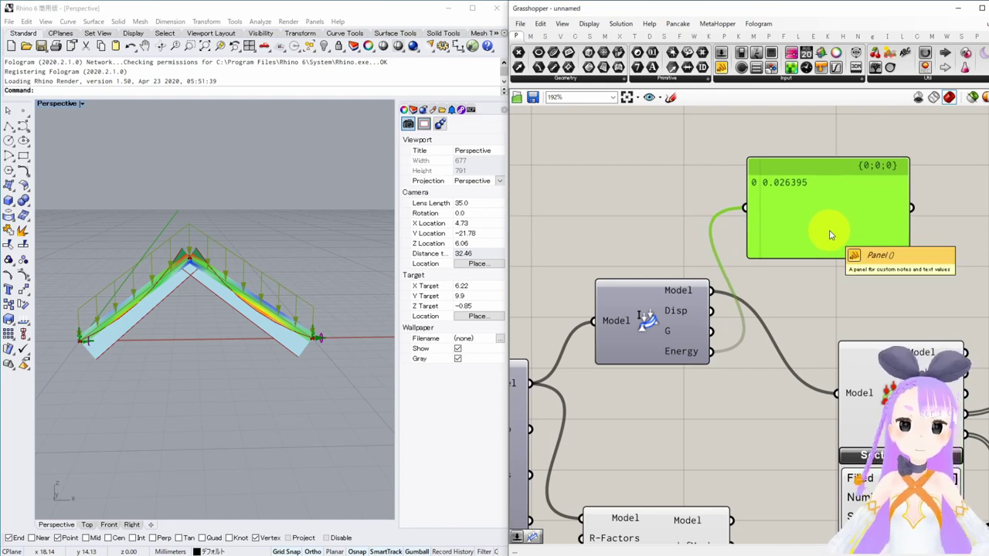
- Move the energy panel next to the ridge point's coordinate sliders
{"action": "scroll", "coordinate": [830, 234], "scroll_direction": "down", "scroll_amount": 5}
{"action": "left_click_drag", "start_coordinate": [831, 232], "coordinate": [719, 252]}
{"action": "scroll", "coordinate": [839, 268], "scroll_direction": "up", "scroll_amount": 2}
{"action": "scroll", "coordinate": [719, 255], "scroll_direction": "up", "scroll_amount": 5}
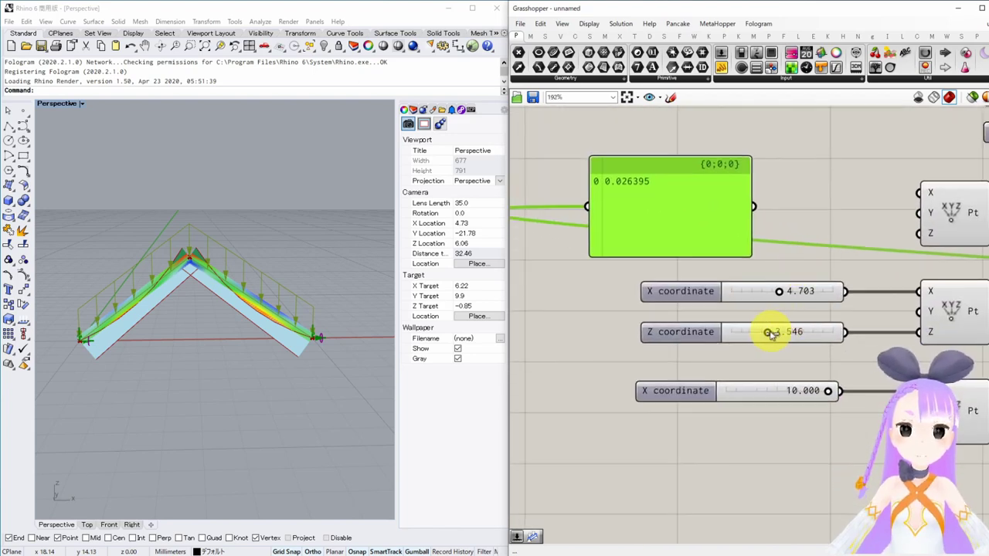
- Set the ridge point's Z coordinate to 2.763 and X coordinate to 7.470, and align the energy panel above the sliders
{"action": "mouse_move", "coordinate": [770, 332]}
{"action": "left_mouse_down"}
{"action": "mouse_move", "coordinate": [803, 331]}
{"action": "mouse_move", "coordinate": [721, 331]}
{"action": "mouse_move", "coordinate": [760, 334]}
{"action": "left_mouse_up"}
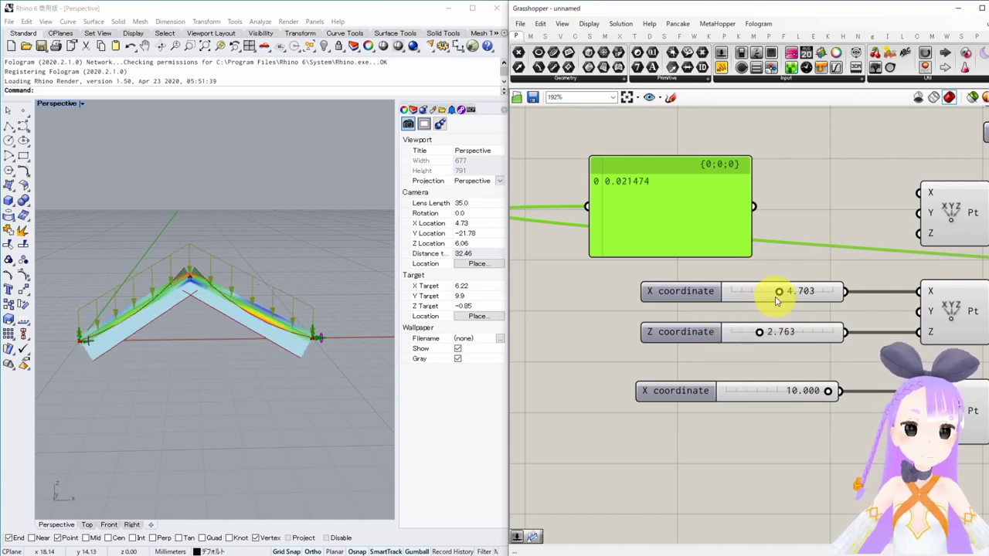
{"action": "left_click_drag", "start_coordinate": [781, 291], "coordinate": [806, 291]}
{"action": "left_click_drag", "start_coordinate": [688, 239], "coordinate": [735, 214]}
- Add a Scribble note above the energy panel
{"action": "scroll", "coordinate": [752, 218], "scroll_direction": "down", "scroll_amount": 3}
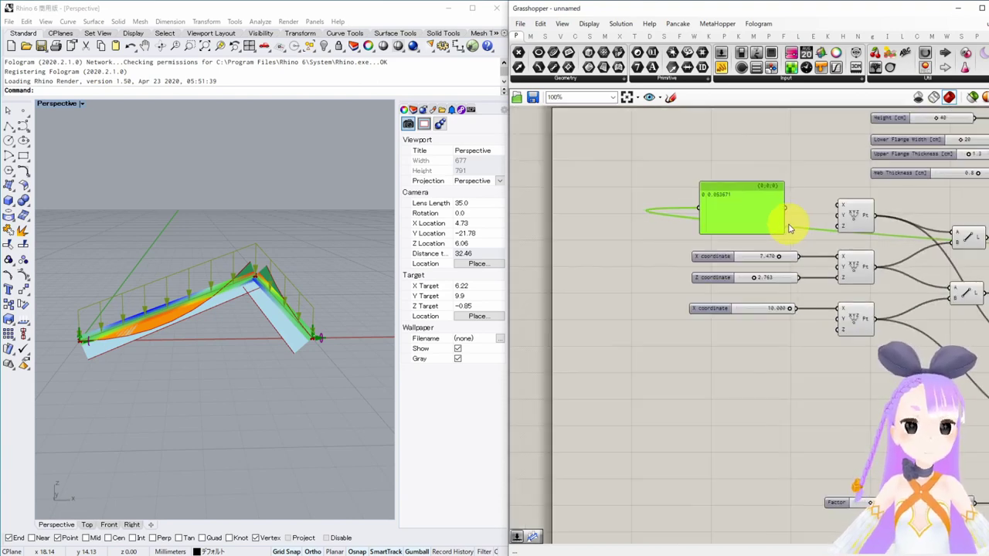
{"action": "right_click_drag", "start_coordinate": [789, 228], "coordinate": [720, 226]}
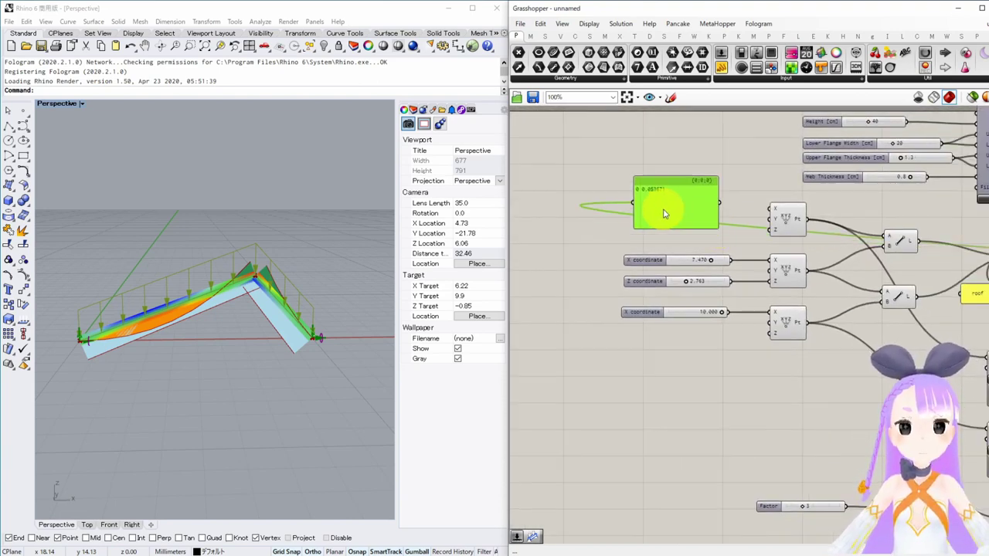
{"action": "scroll", "coordinate": [666, 219], "scroll_direction": "up", "scroll_amount": 3}
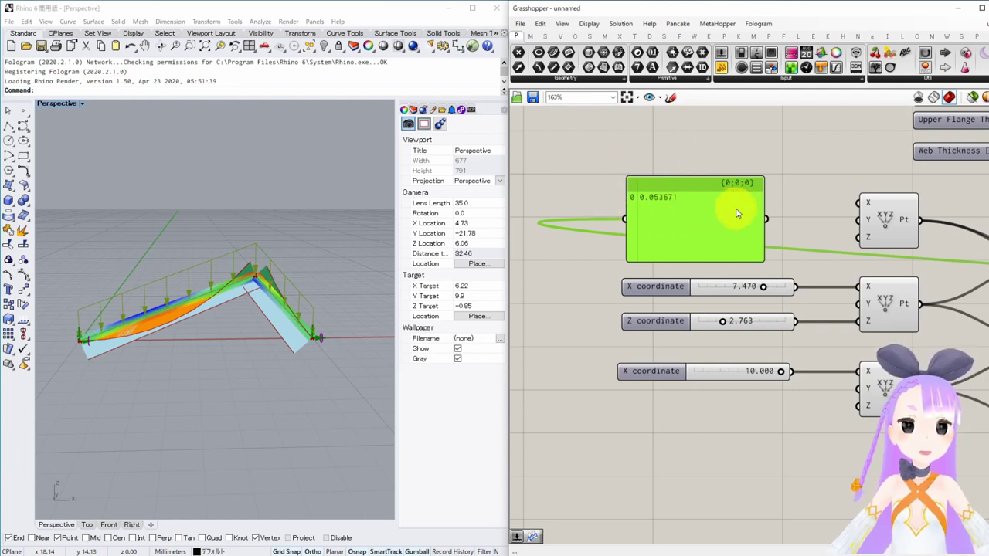
{"action": "right_click_drag", "start_coordinate": [734, 209], "coordinate": [708, 260]}
{"action": "double_click", "coordinate": [653, 187]}
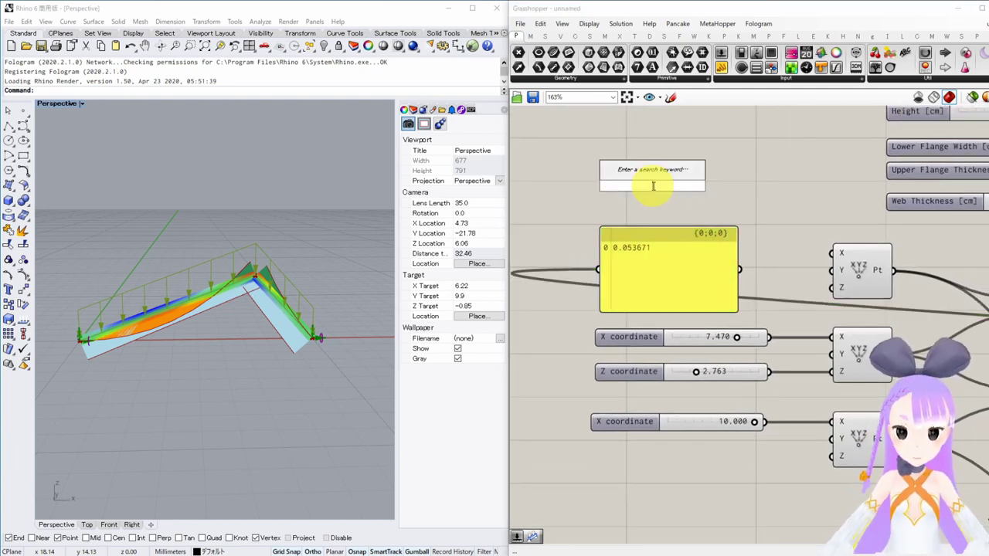
{"action": "type", "text": "scribble"}
{"action": "key", "text": "Return"}
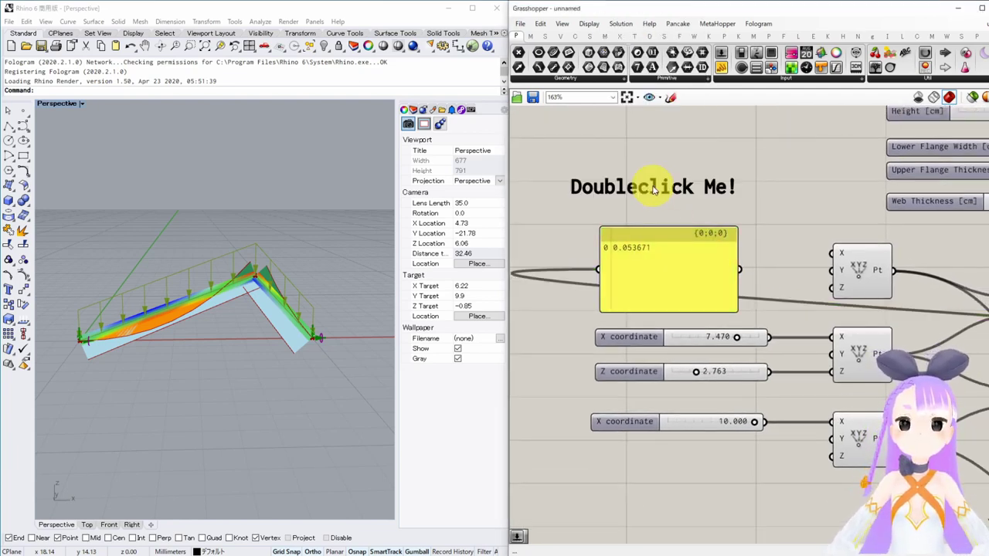
- Set the Scribble note's text to 0.053671 and center it above the energy panel
{"action": "double_click", "coordinate": [652, 189]}
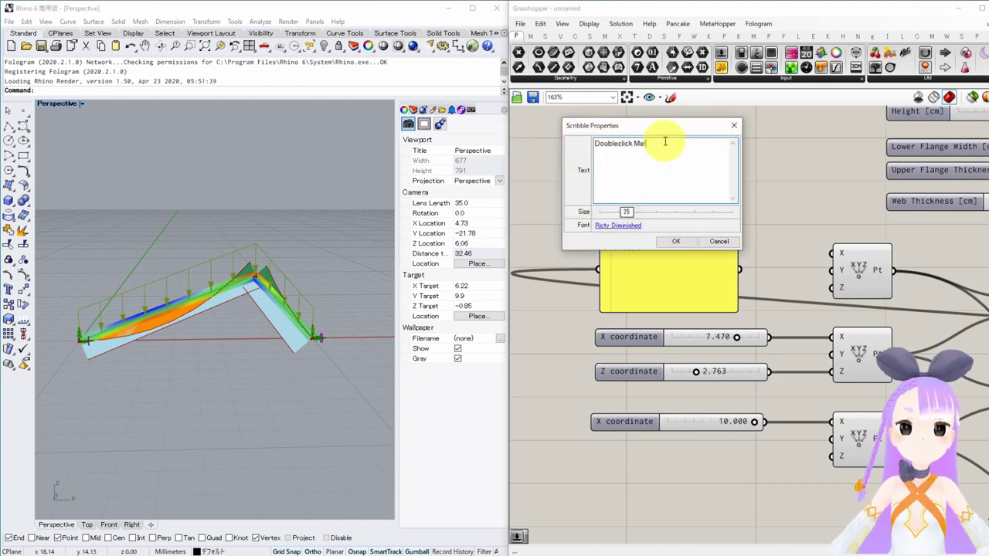
{"action": "mouse_move", "coordinate": [670, 130]}
{"action": "left_mouse_down"}
{"action": "mouse_move", "coordinate": [686, 112]}
{"action": "mouse_move", "coordinate": [551, 134]}
{"action": "left_mouse_up"}
{"action": "right_click", "coordinate": [691, 137]}
{"action": "left_click", "coordinate": [690, 132]}
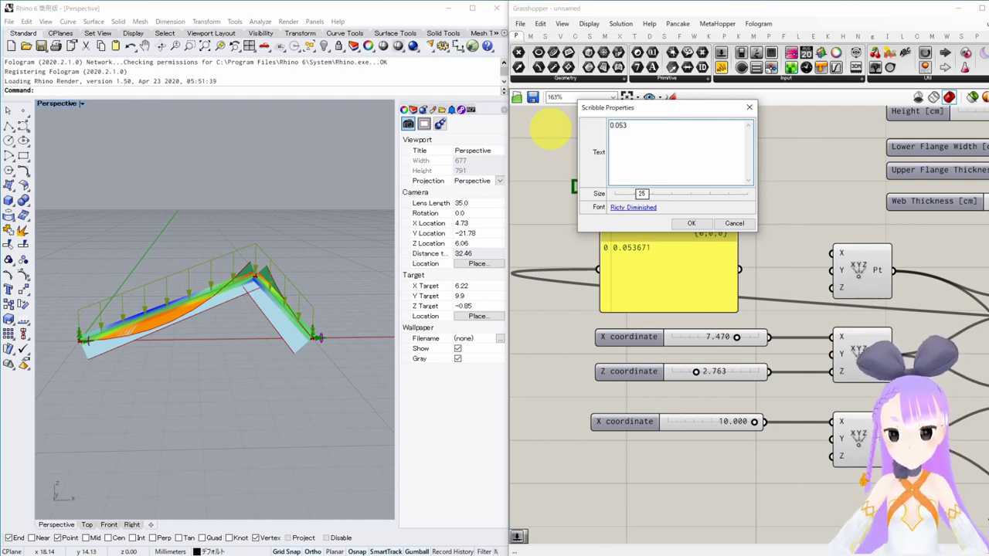
{"action": "left_click", "coordinate": [679, 223]}
{"action": "left_click_drag", "start_coordinate": [651, 188], "coordinate": [703, 181]}
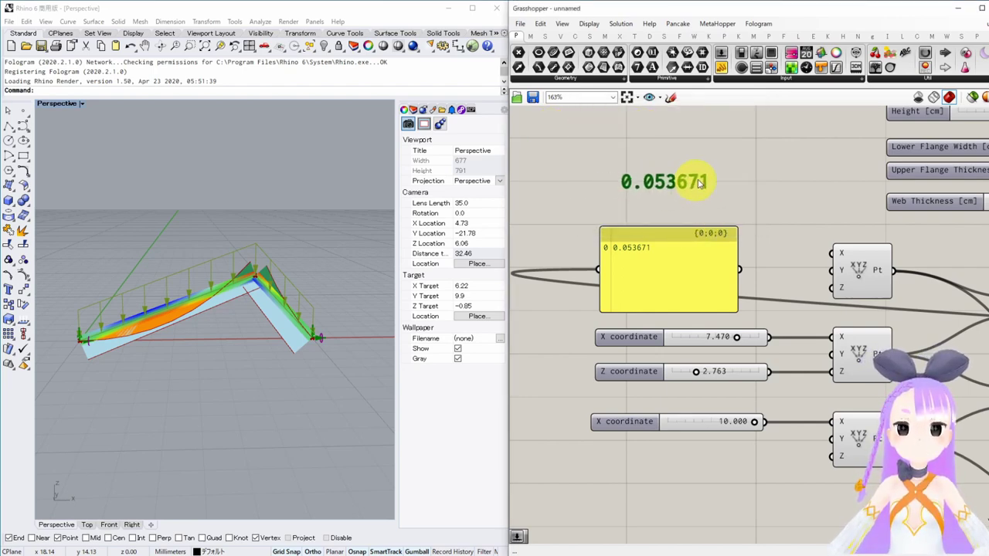
{"action": "left_click", "coordinate": [789, 180]}
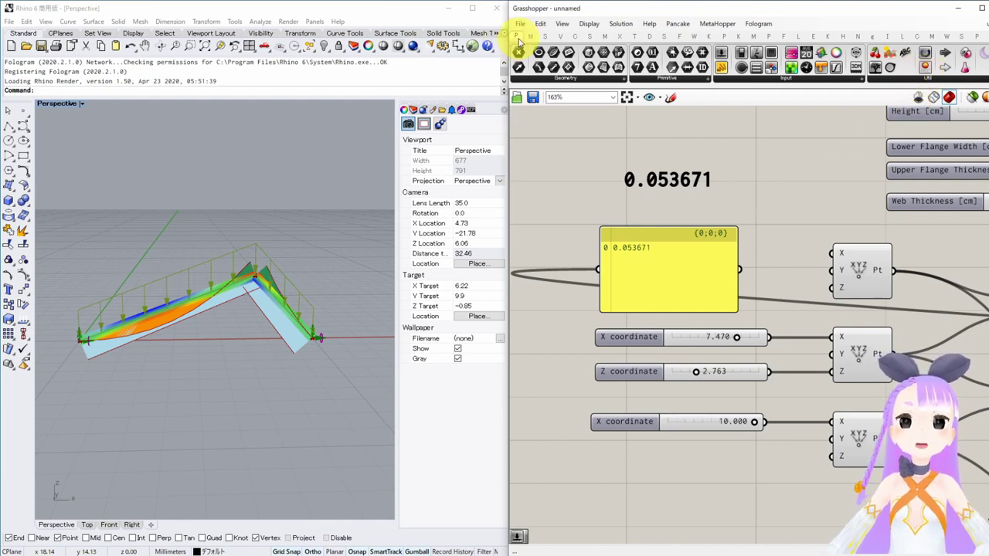
- Add a Galapagos component beside the 0.053671 note and move the energy panel over beside the first Construct Point component
{"action": "left_click", "coordinate": [889, 79]}
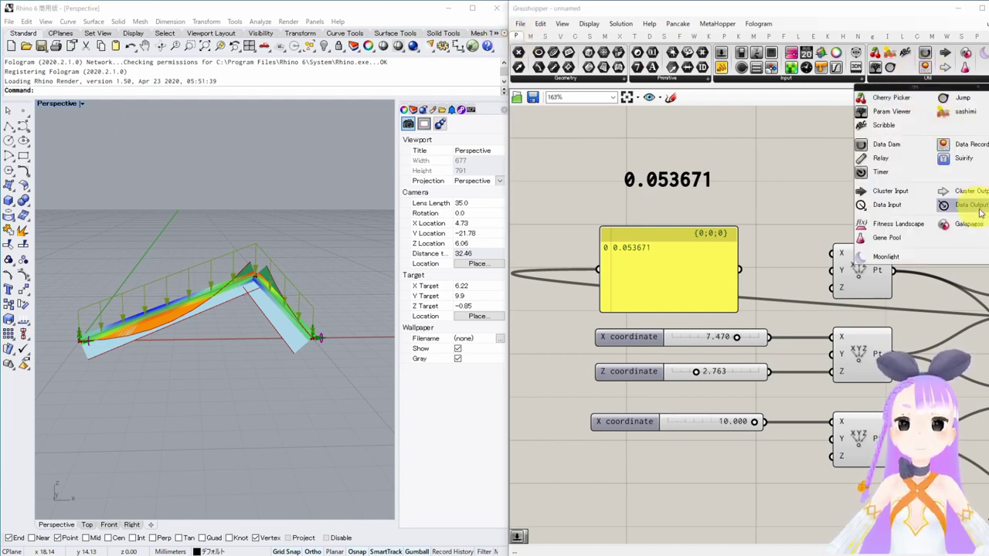
{"action": "left_click_drag", "start_coordinate": [965, 224], "coordinate": [803, 193]}
{"action": "scroll", "coordinate": [803, 193], "scroll_direction": "down", "scroll_amount": 2}
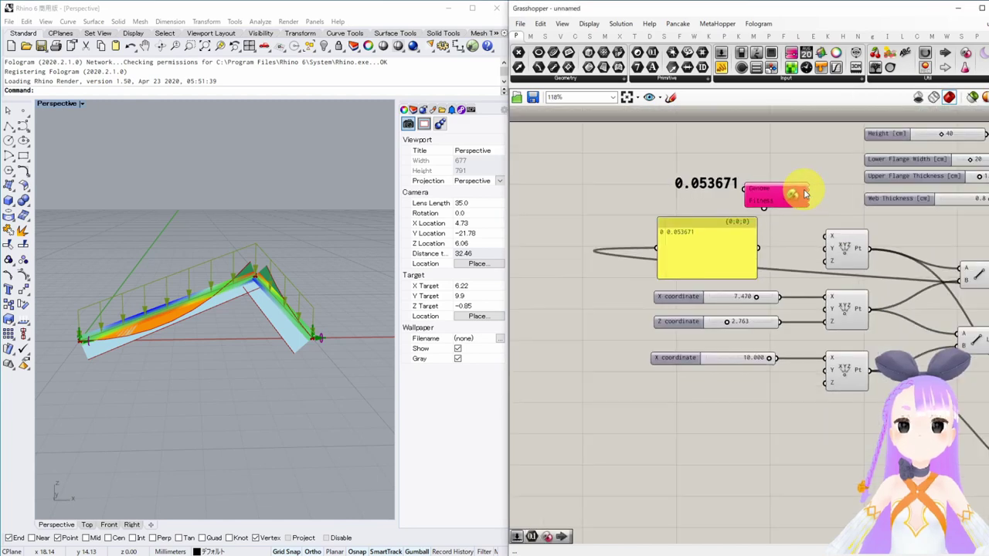
{"action": "right_click_drag", "start_coordinate": [803, 193], "coordinate": [761, 198]}
{"action": "left_click_drag", "start_coordinate": [671, 253], "coordinate": [917, 261]}
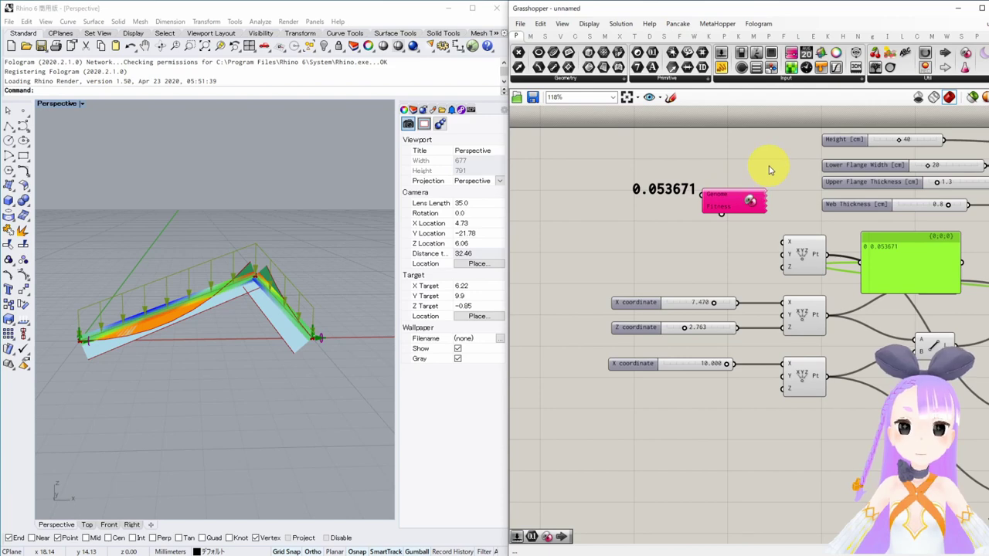
{"action": "right_click_drag", "start_coordinate": [768, 170], "coordinate": [728, 165]}
{"action": "scroll", "coordinate": [730, 170], "scroll_direction": "down", "scroll_amount": 1}
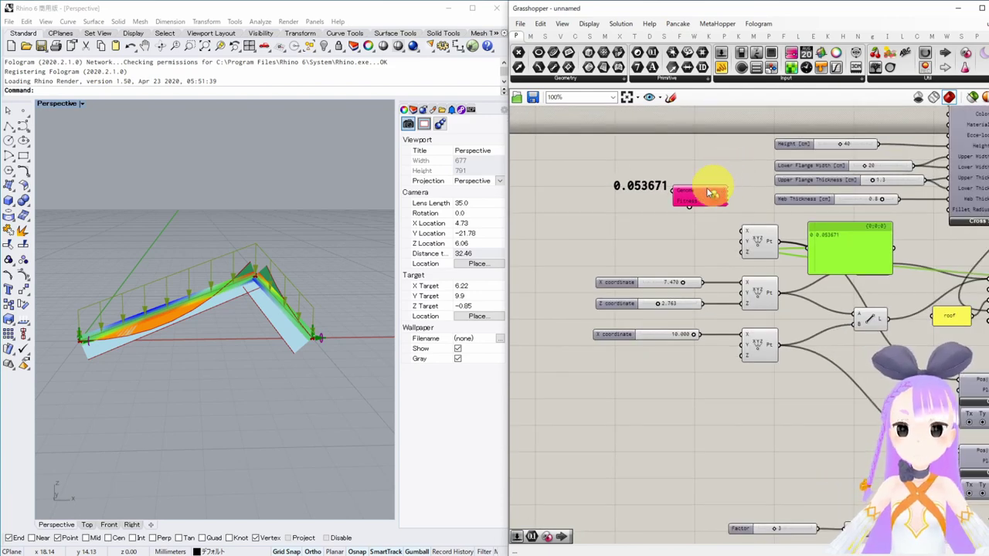
- Move the Galapagos component across the definition to the free area above the Analyze component
{"action": "left_click", "coordinate": [701, 200]}
{"action": "left_click_drag", "start_coordinate": [701, 200], "coordinate": [937, 234]}
{"action": "right_click_drag", "start_coordinate": [939, 236], "coordinate": [560, 231]}
{"action": "left_click_drag", "start_coordinate": [588, 228], "coordinate": [921, 215]}
{"action": "scroll", "coordinate": [834, 255], "scroll_direction": "up", "scroll_amount": 2}
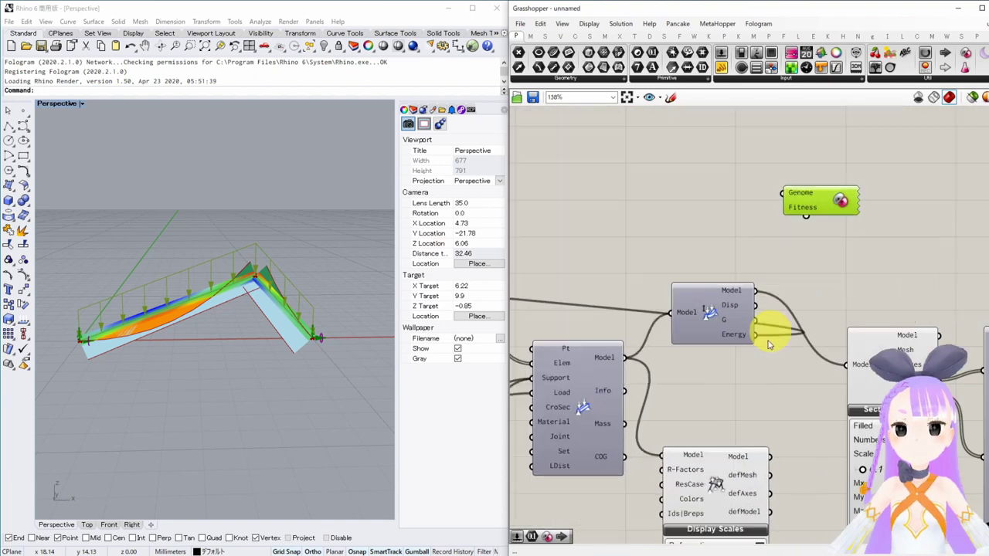
- Add a Number parameter fed by the Analyze component's Energy output and link the Galapagos Fitness to it
{"action": "double_click", "coordinate": [681, 225]}
{"action": "type", "text": "number"}
{"action": "key", "text": "Return"}
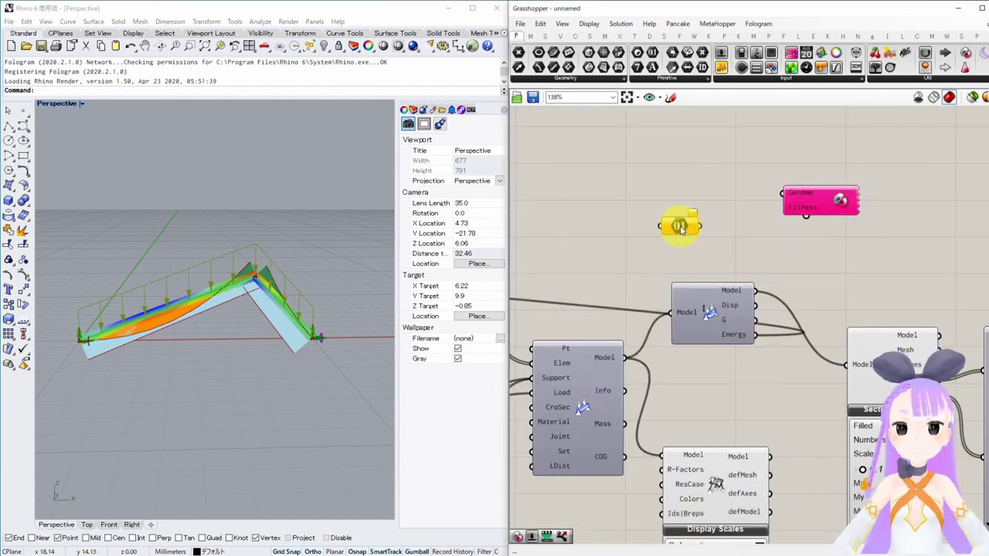
{"action": "left_click_drag", "start_coordinate": [679, 226], "coordinate": [883, 271]}
{"action": "left_click_drag", "start_coordinate": [755, 335], "coordinate": [865, 271]}
{"action": "left_click_drag", "start_coordinate": [805, 219], "coordinate": [883, 270]}
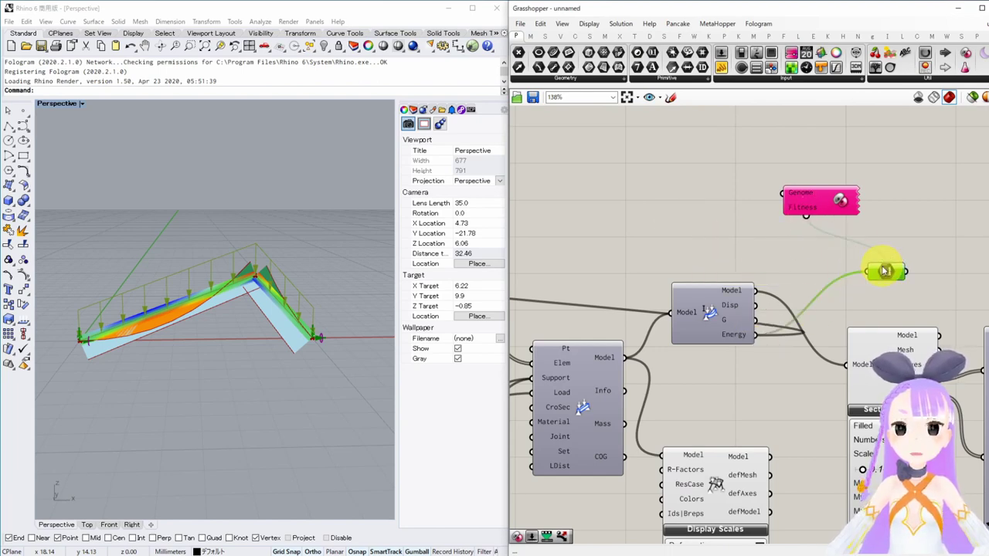
- Bring Galapagos back near the coordinate sliders and link its Genome to the ridge point's X and Z coordinate sliders
{"action": "scroll", "coordinate": [883, 271], "scroll_direction": "down", "scroll_amount": 2}
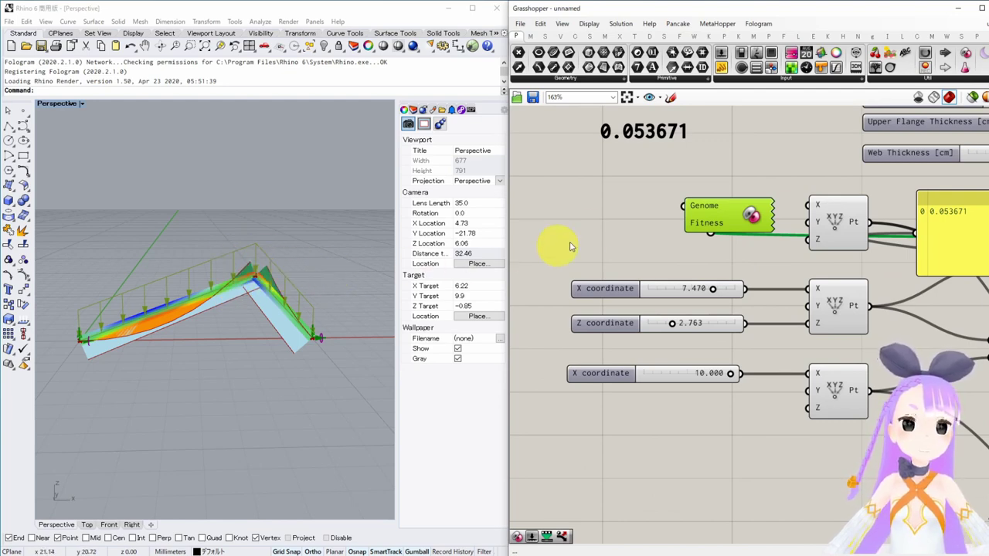
{"action": "left_click_drag", "start_coordinate": [682, 205], "coordinate": [585, 284]}
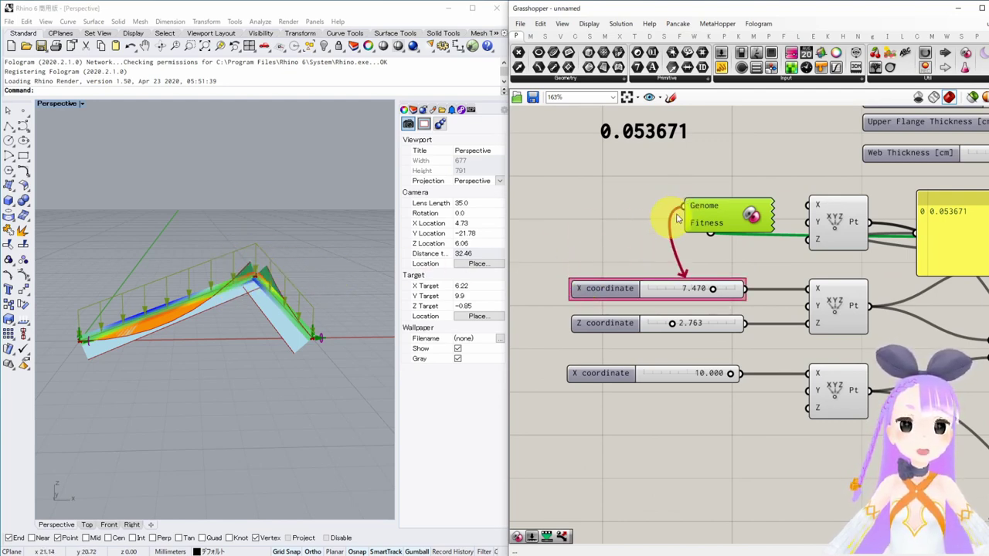
{"action": "left_click_drag", "start_coordinate": [684, 204], "coordinate": [615, 325]}
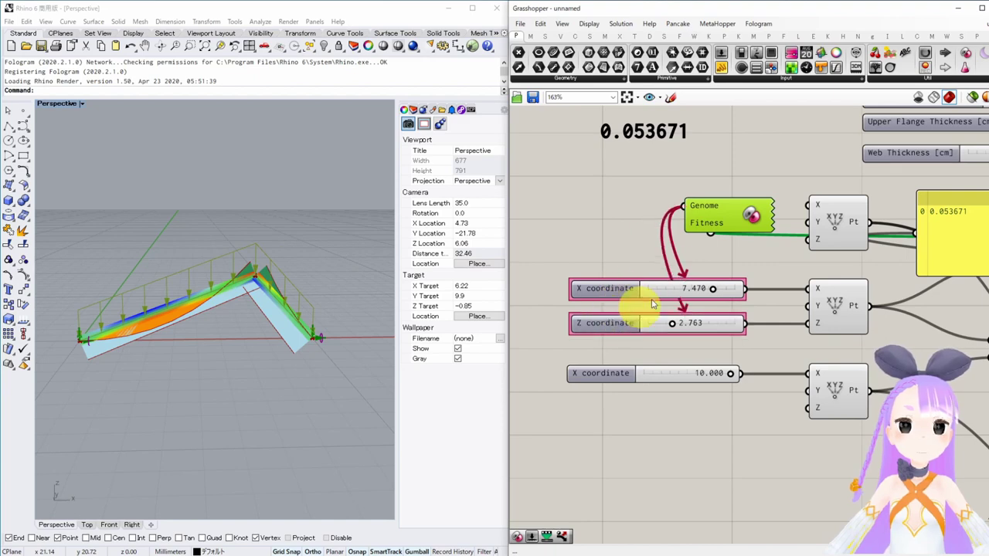
{"action": "left_click", "coordinate": [741, 179]}
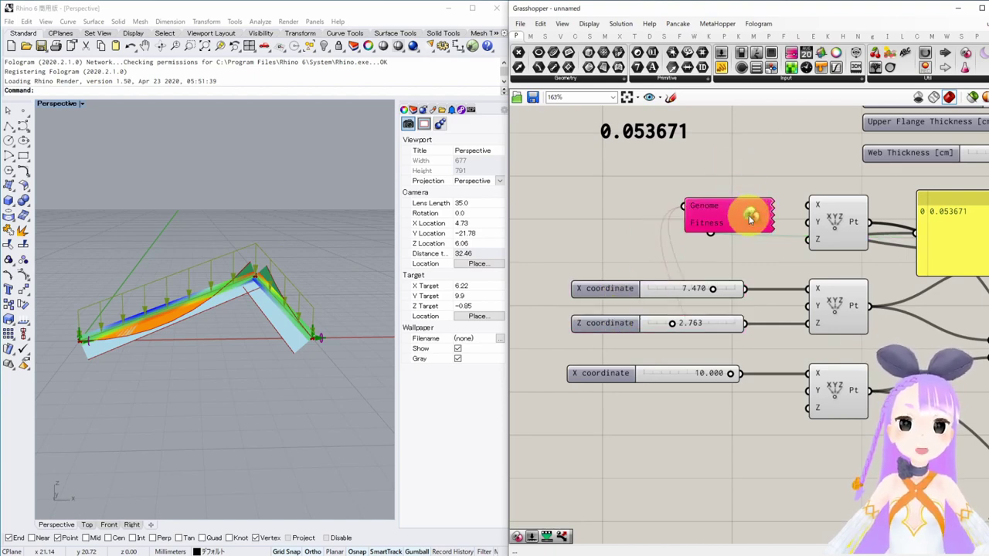
- Open the Galapagos editor and set the Fitness goal to Minimize
{"action": "double_click", "coordinate": [750, 213]}
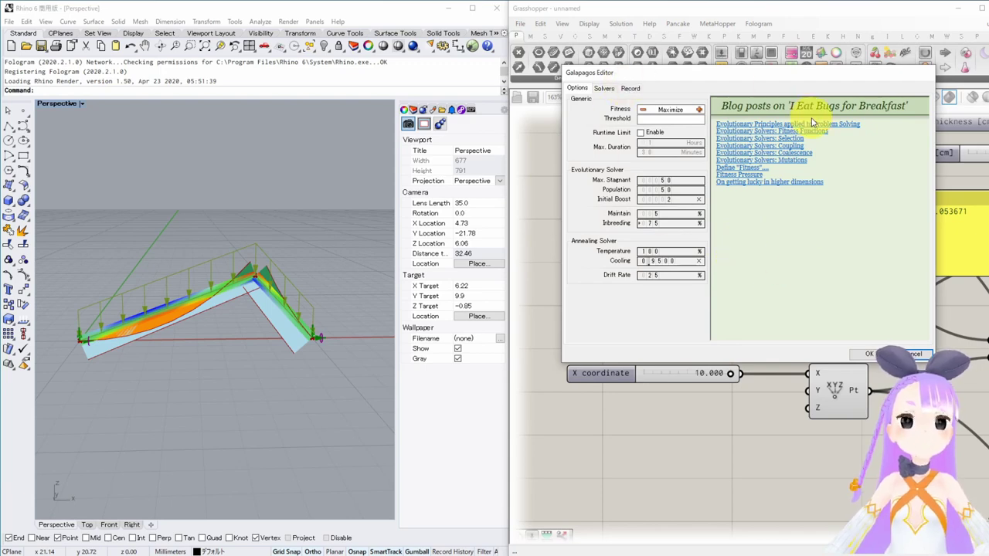
{"action": "left_click_drag", "start_coordinate": [761, 72], "coordinate": [667, 70]}
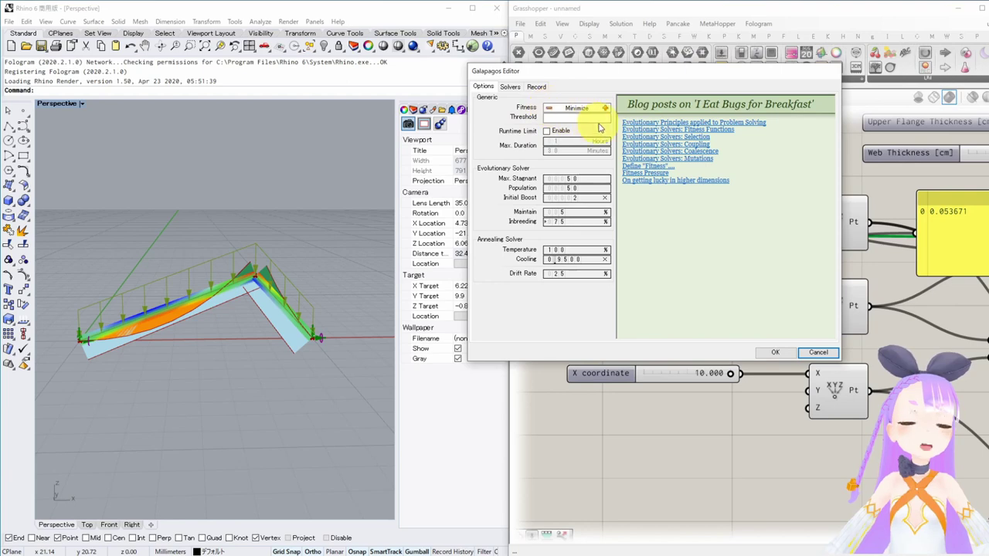
- Run the Galapagos evolutionary solver for about 27 generations, stop it, and accept the optimized slider values
{"action": "left_click", "coordinate": [510, 89]}
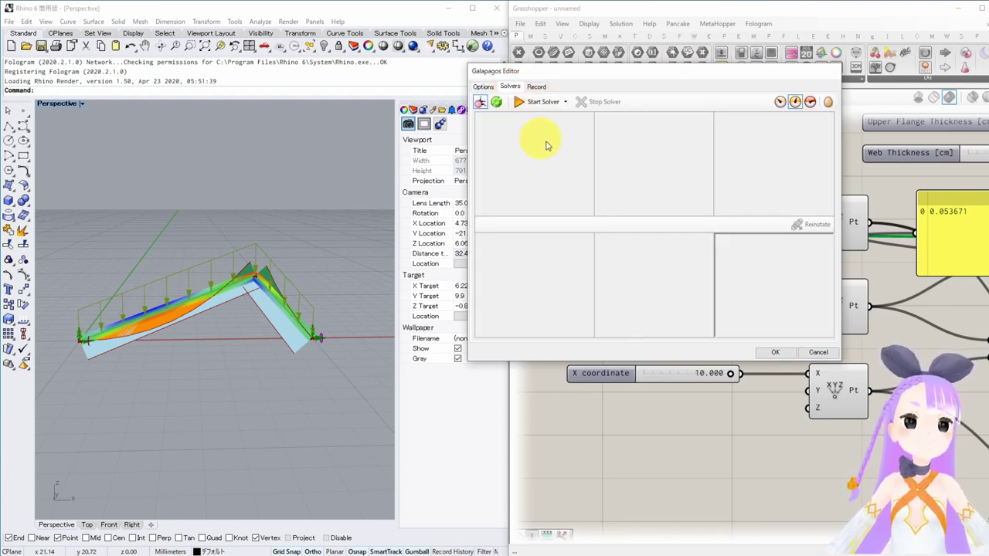
{"action": "left_click", "coordinate": [537, 102]}
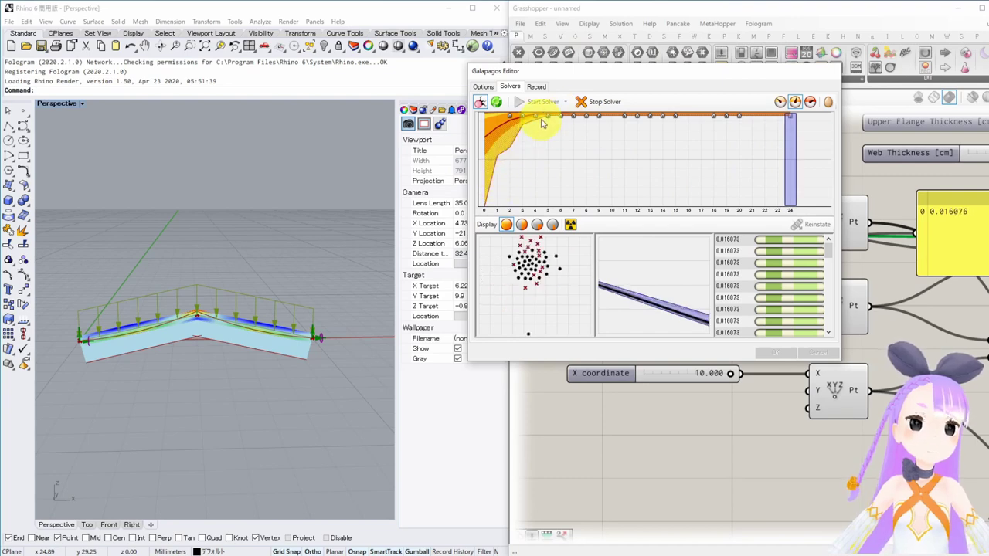
{"action": "left_click", "coordinate": [603, 103]}
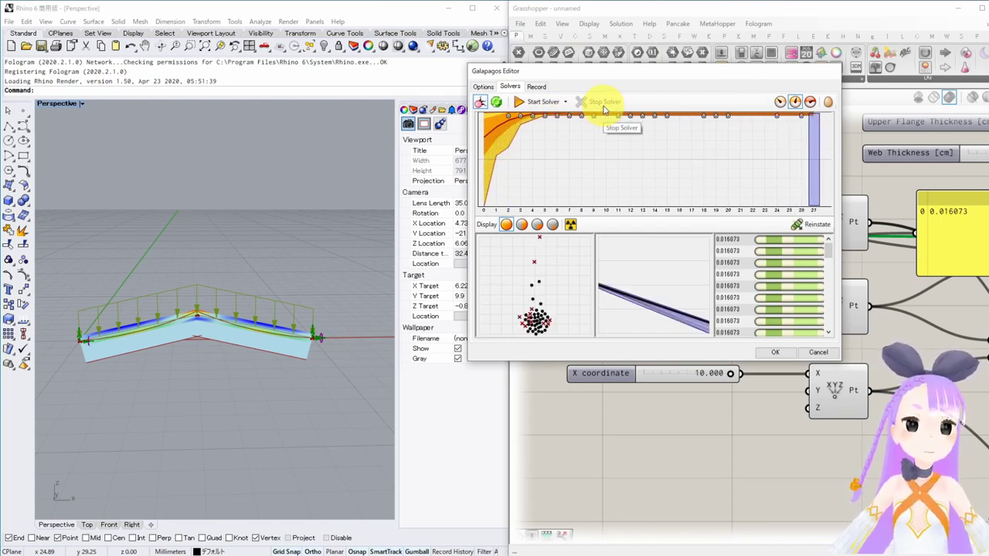
{"action": "left_click", "coordinate": [776, 352]}
- Arrange the Galapagos component above the ridge sliders, with the 0.053671 note above it and the energy panel beside it
{"action": "right_click_drag", "start_coordinate": [780, 355], "coordinate": [722, 379]}
{"action": "left_click_drag", "start_coordinate": [691, 241], "coordinate": [675, 194]}
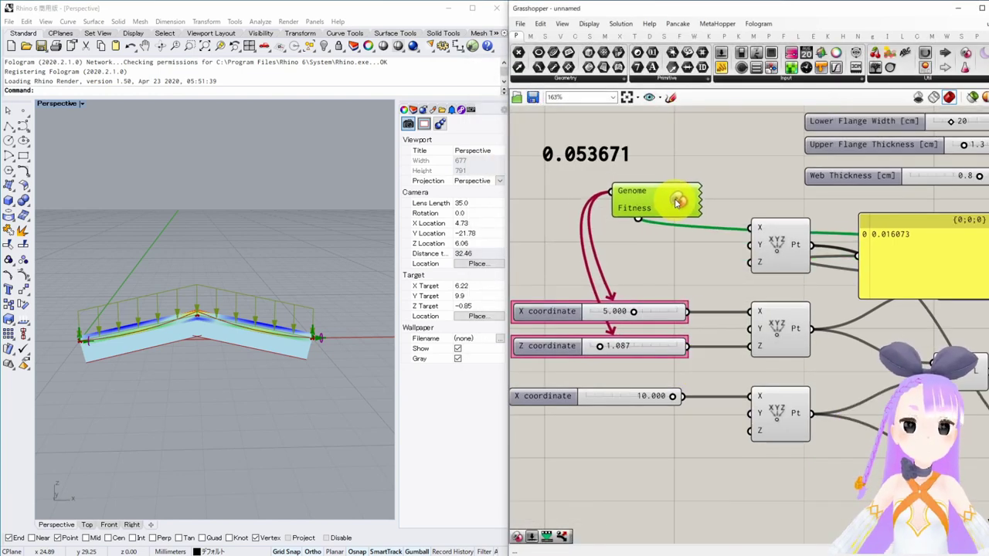
{"action": "left_click_drag", "start_coordinate": [927, 254], "coordinate": [676, 274]}
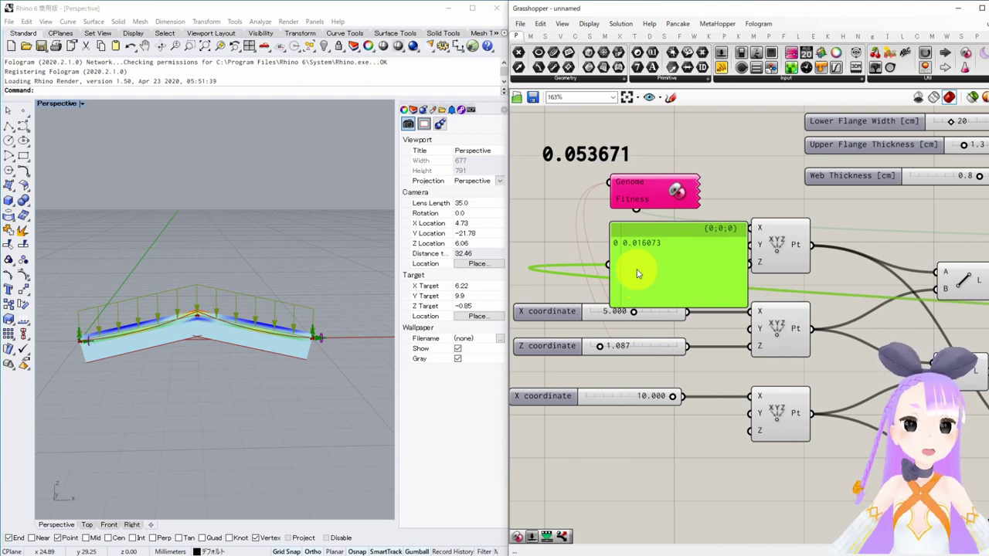
{"action": "right_click_drag", "start_coordinate": [656, 269], "coordinate": [655, 281]}
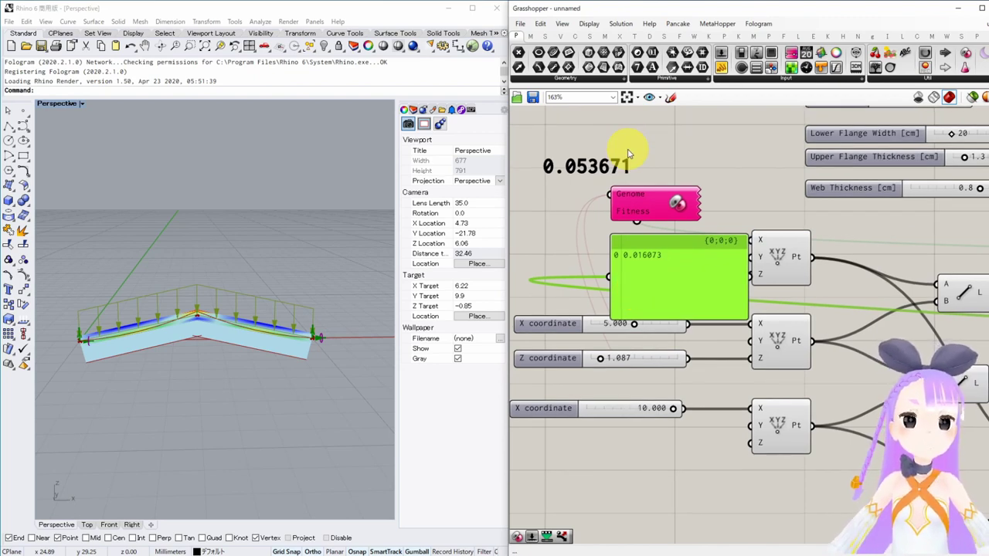
{"action": "left_click_drag", "start_coordinate": [608, 166], "coordinate": [641, 155]}
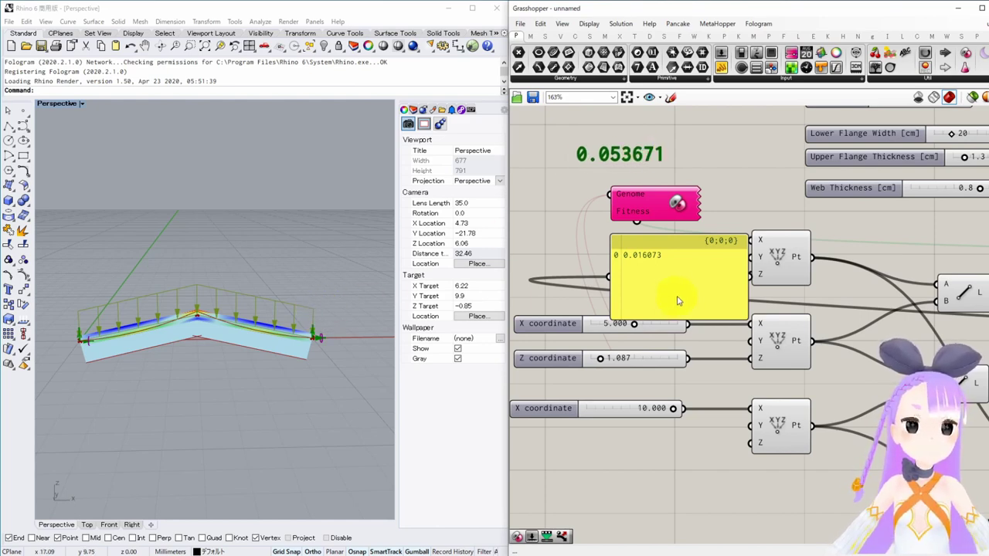
{"action": "left_click_drag", "start_coordinate": [677, 300], "coordinate": [773, 285]}
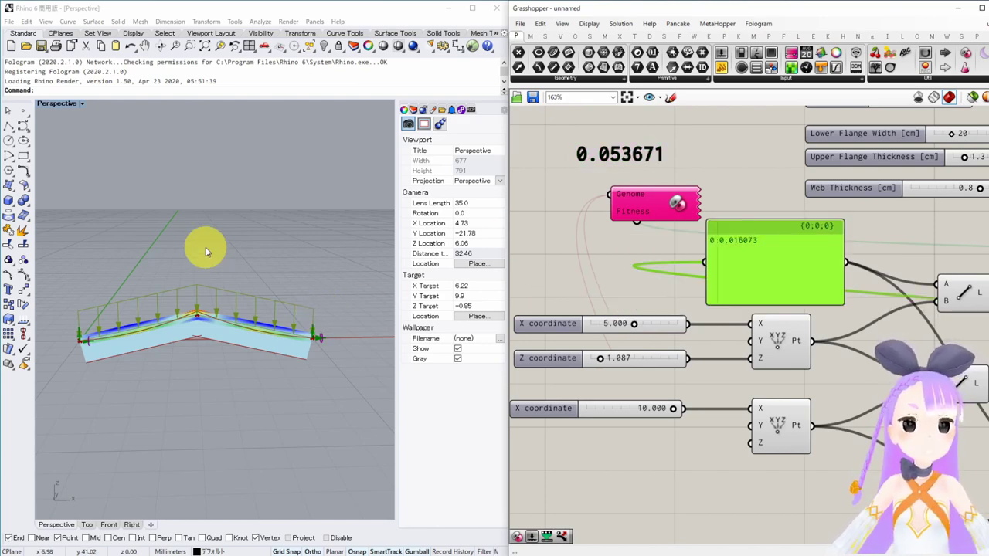